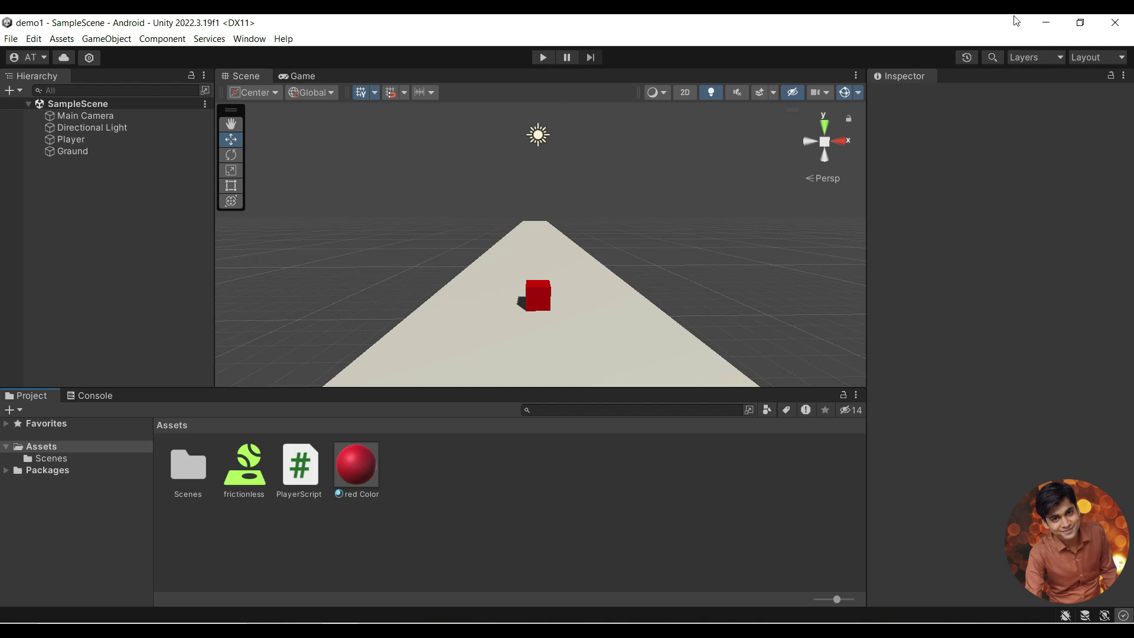
- Minimize Unity and bring up the browser showing Google Play results for 'color roads'
click(1049, 24)
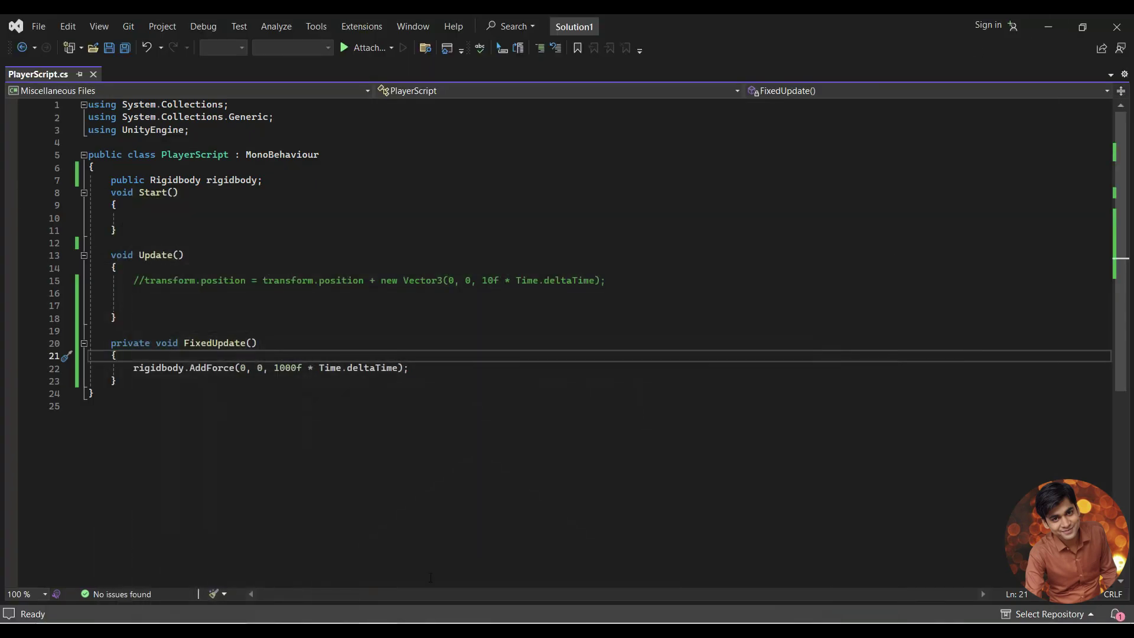
key(alt+Tab)
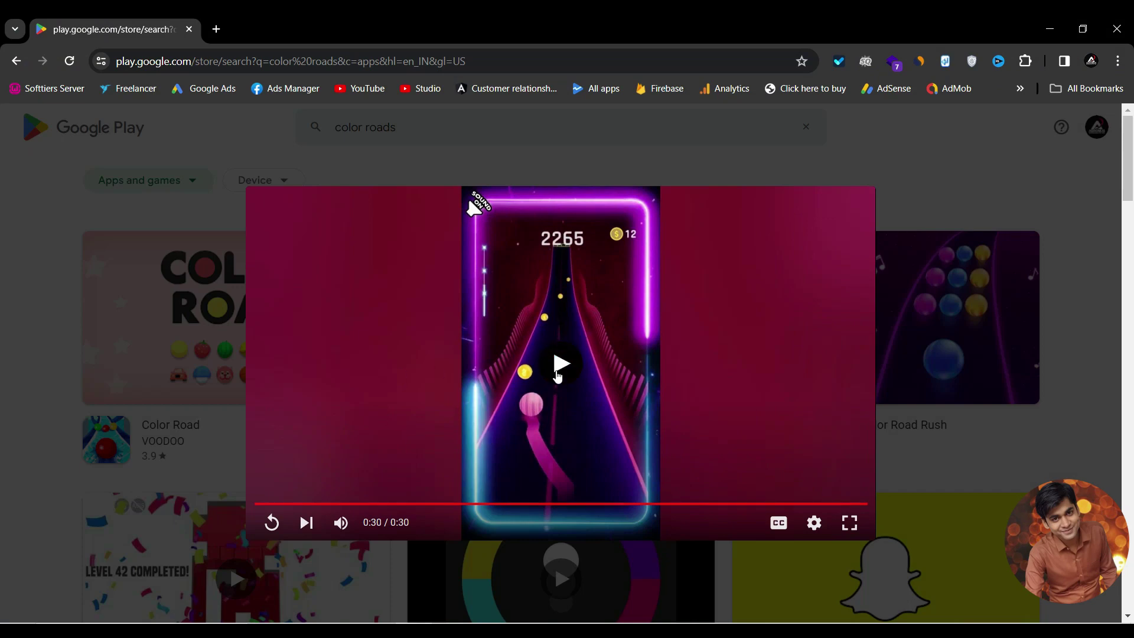
- Replay the Color Road preview video, then minimize the browser to return to Unity
click(557, 370)
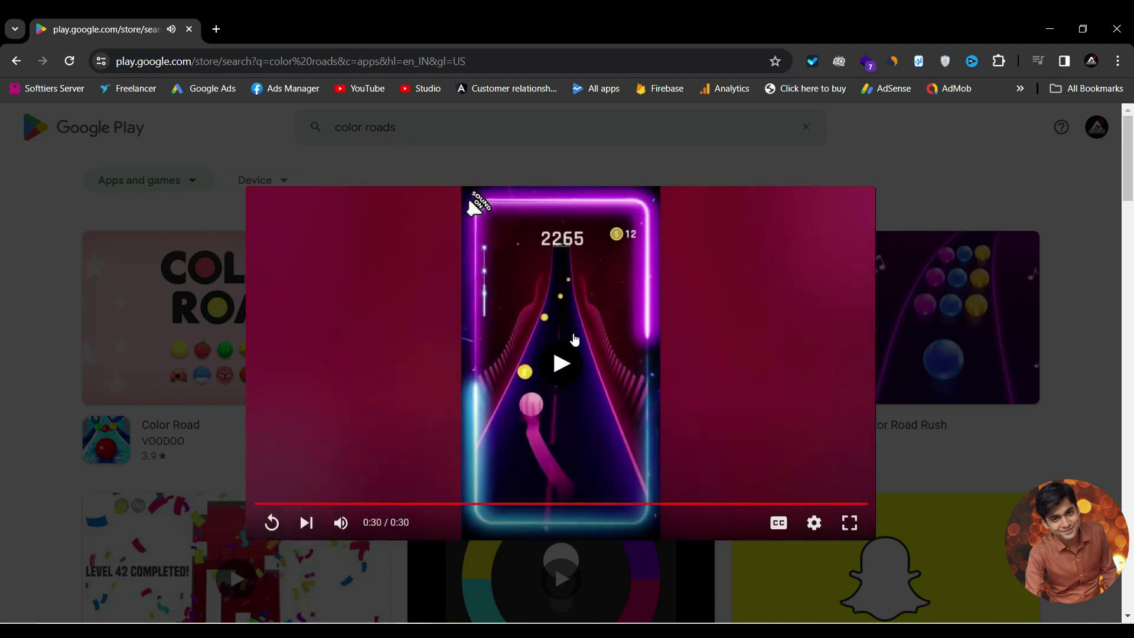
click(1050, 28)
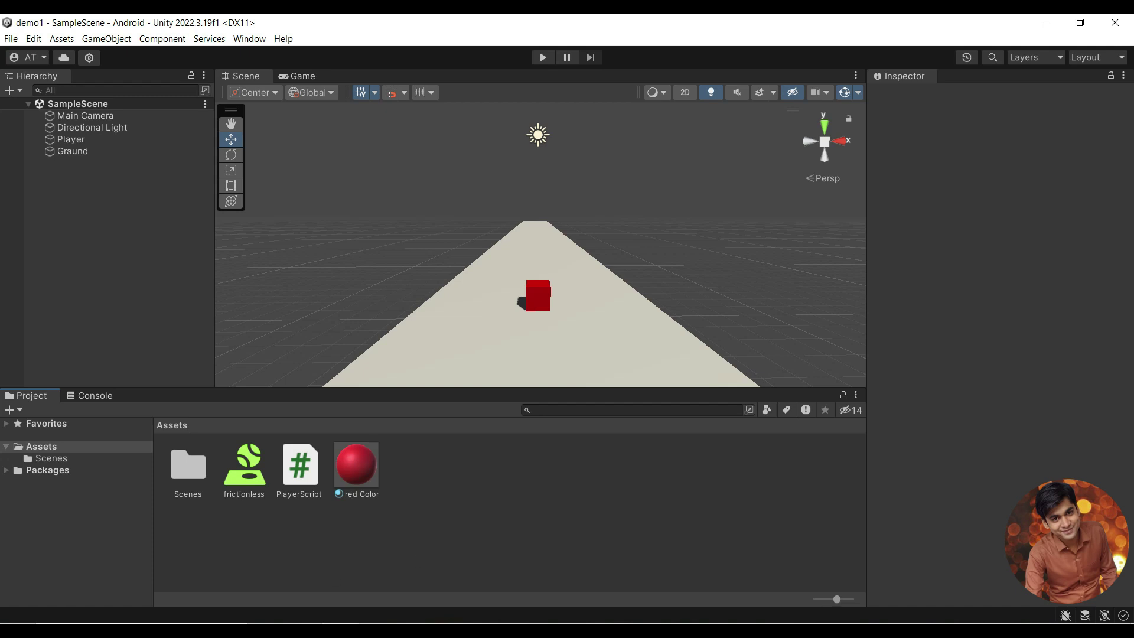
- Add an empty if (Input.GetKey(KeyCode.LeftArrow)) block on a new line in Update
mouse_move(377, 629)
click(378, 565)
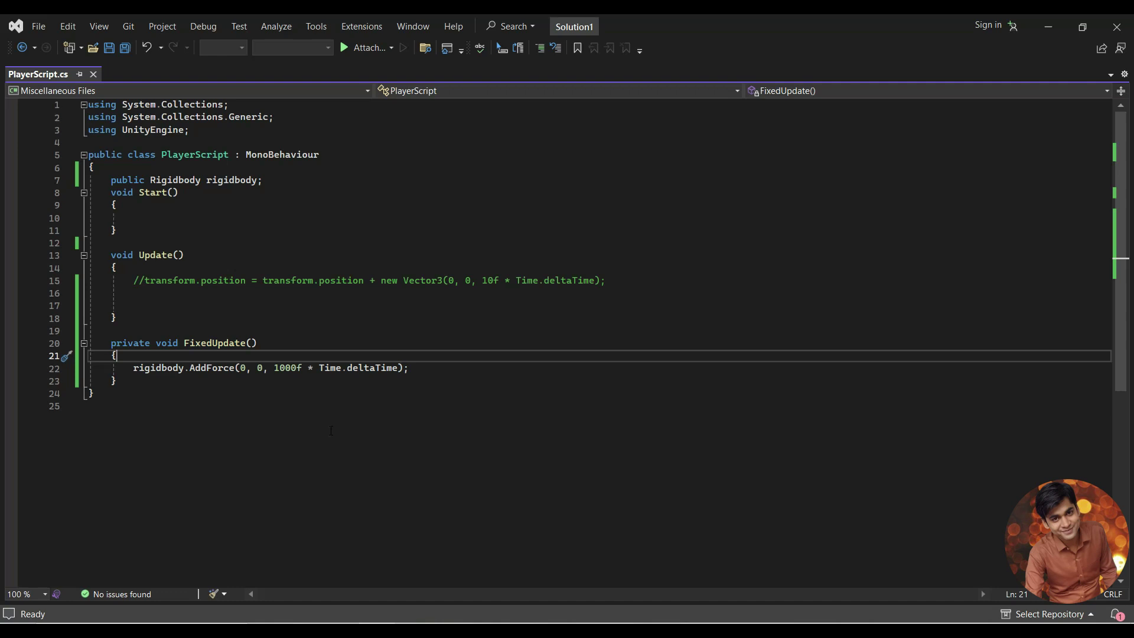
click(206, 296)
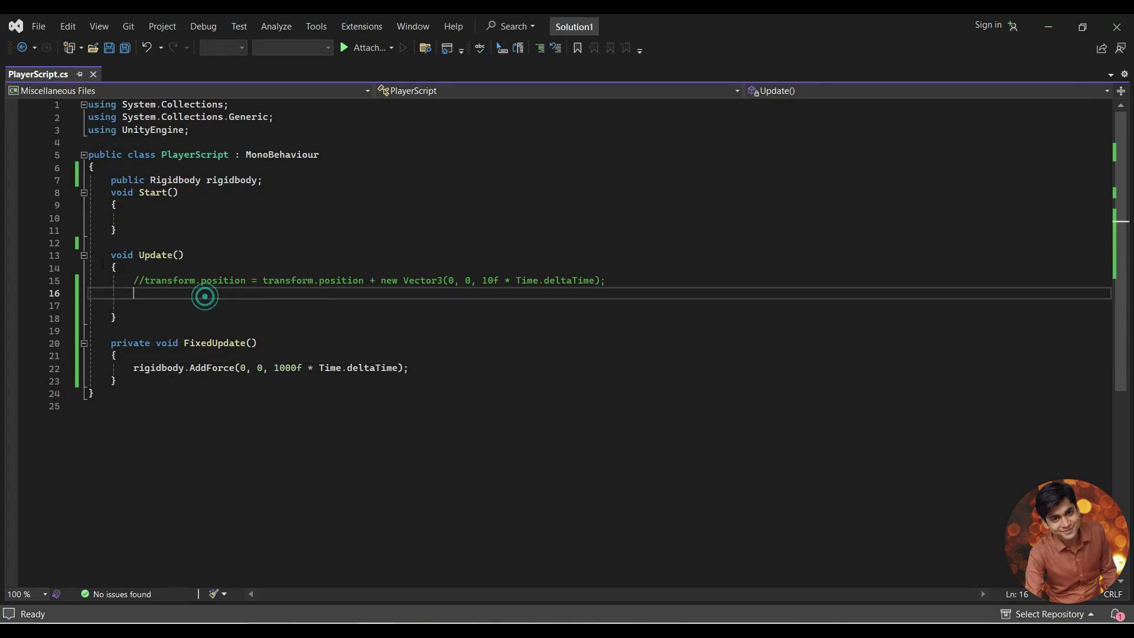
click(294, 293)
key(Return)
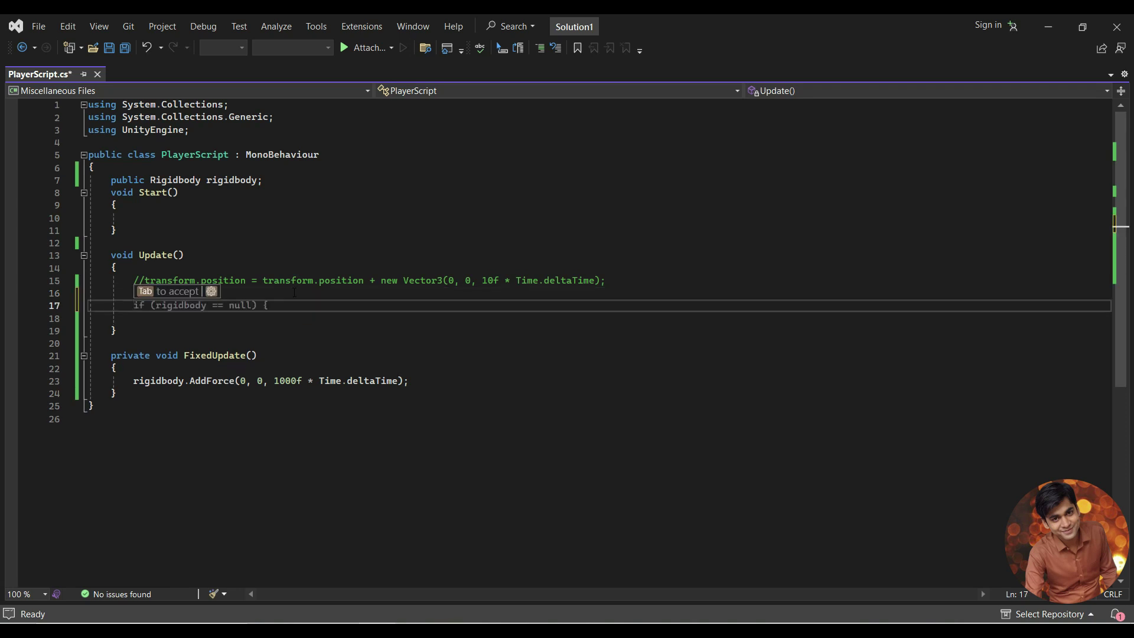
text(if()
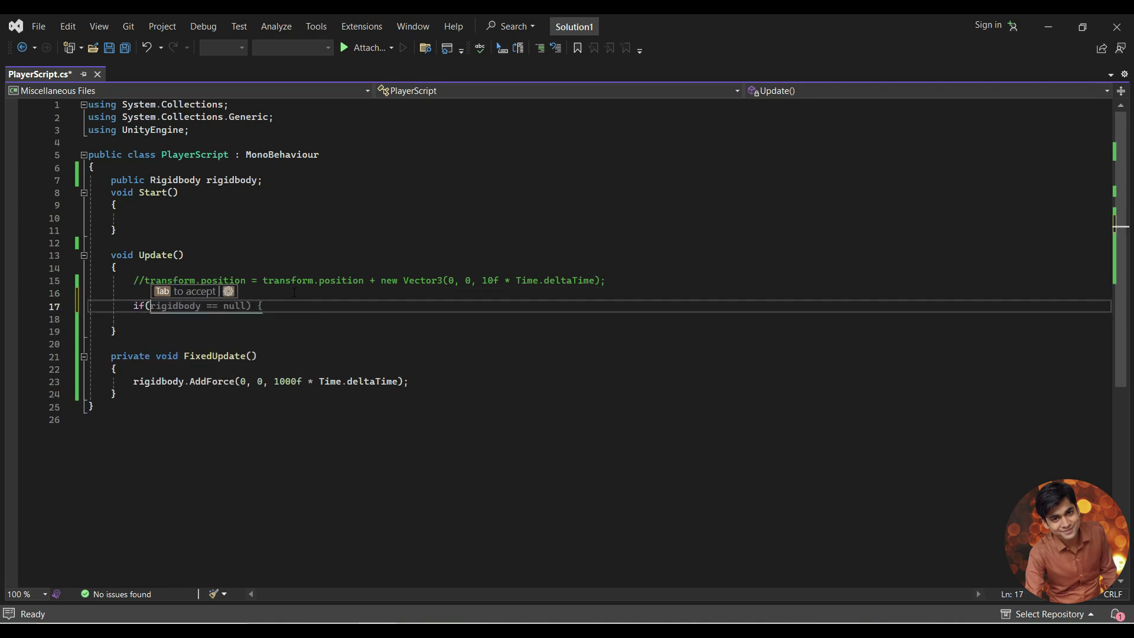
text(In)
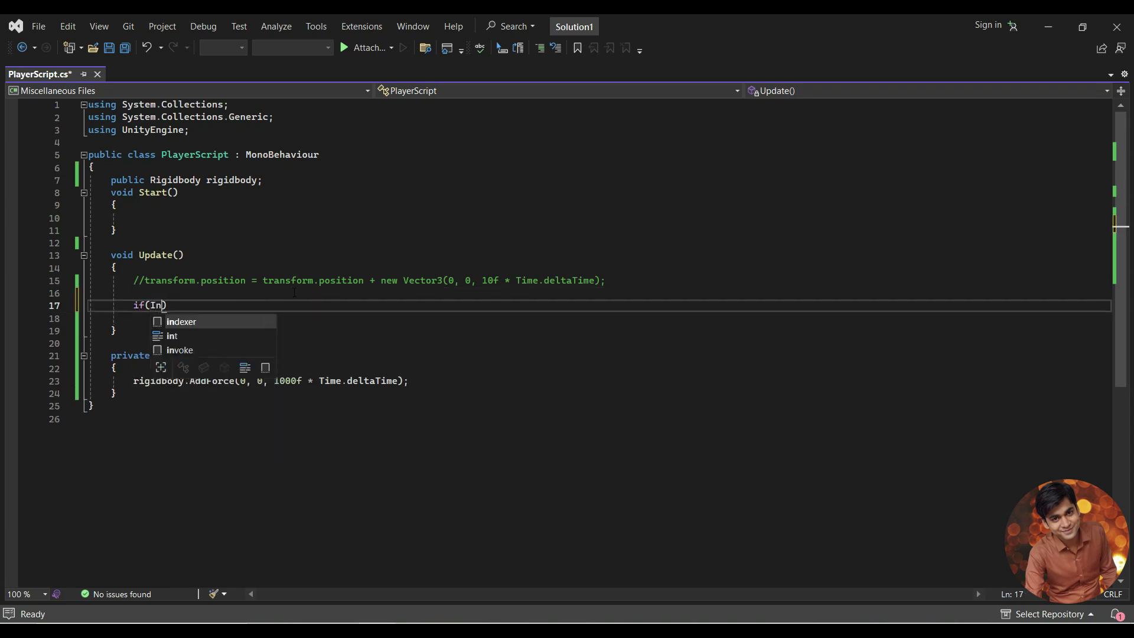
text(put)
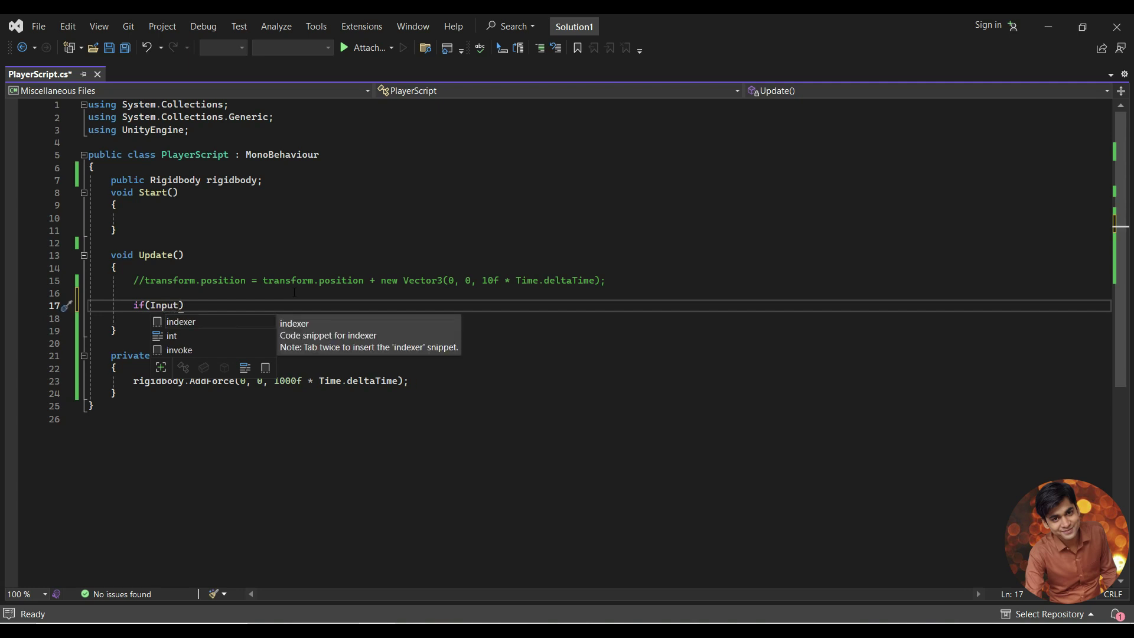
text(.GetKey)
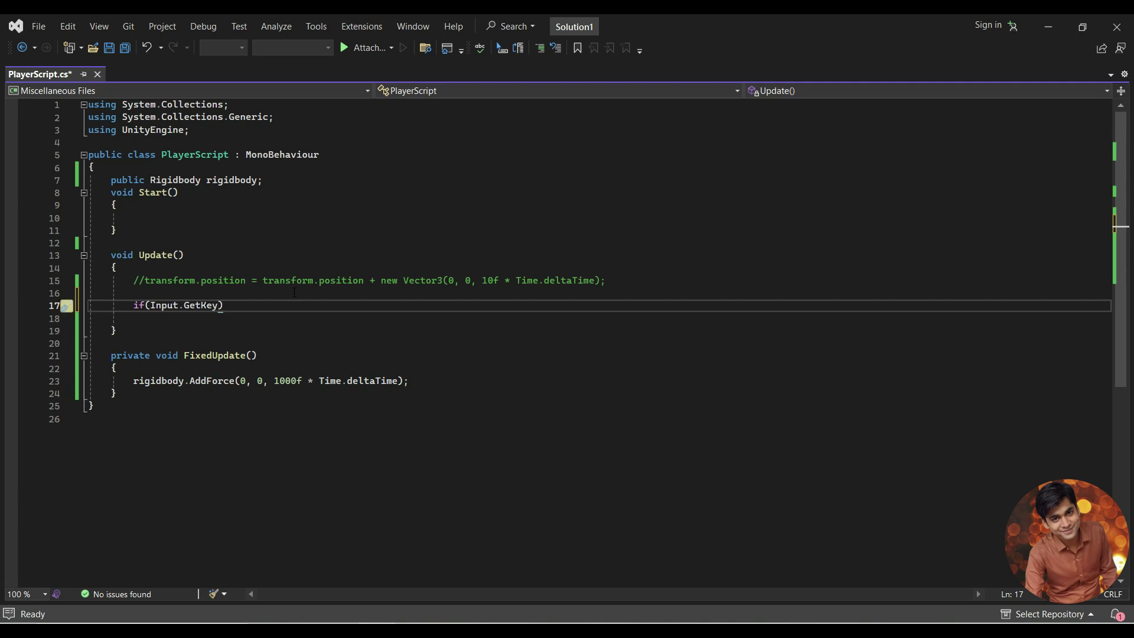
text(()
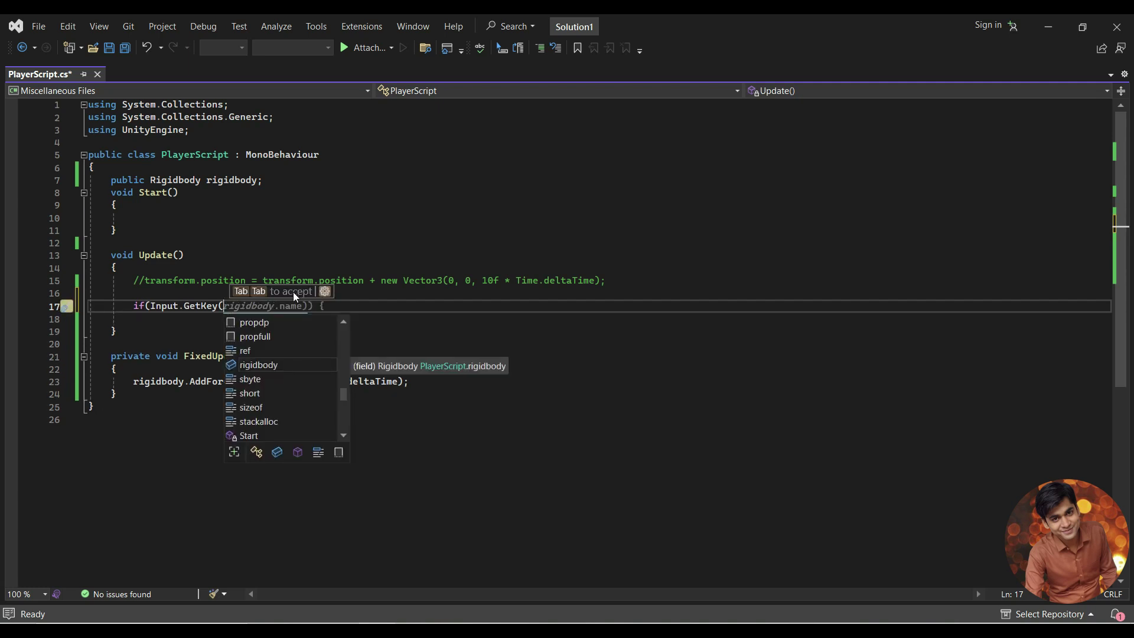
text(KeyCode)
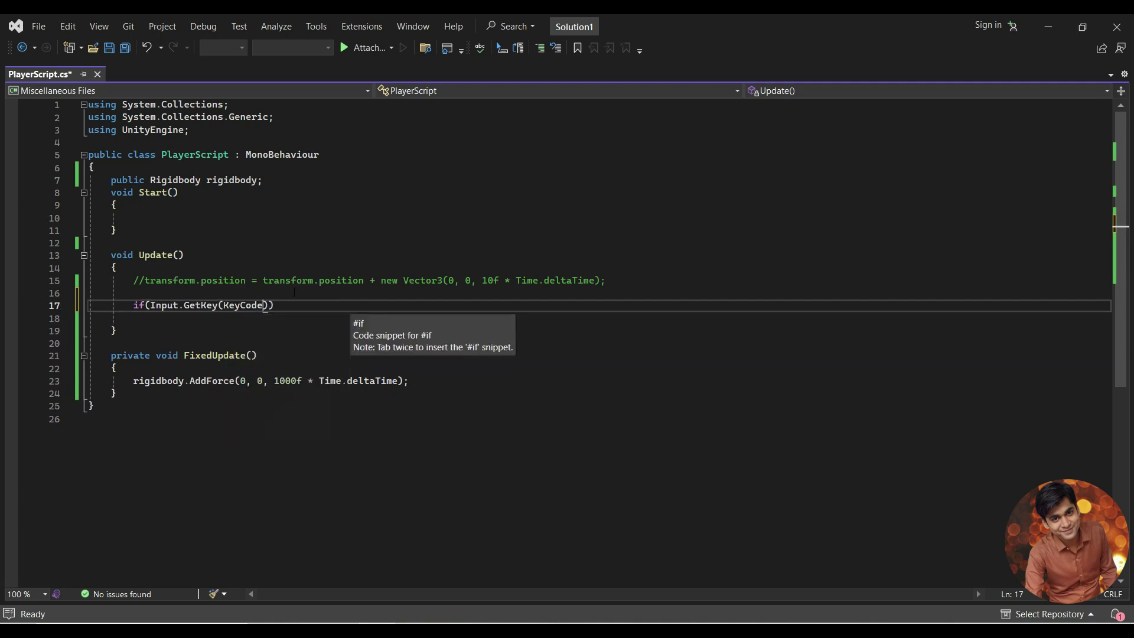
text(.Le)
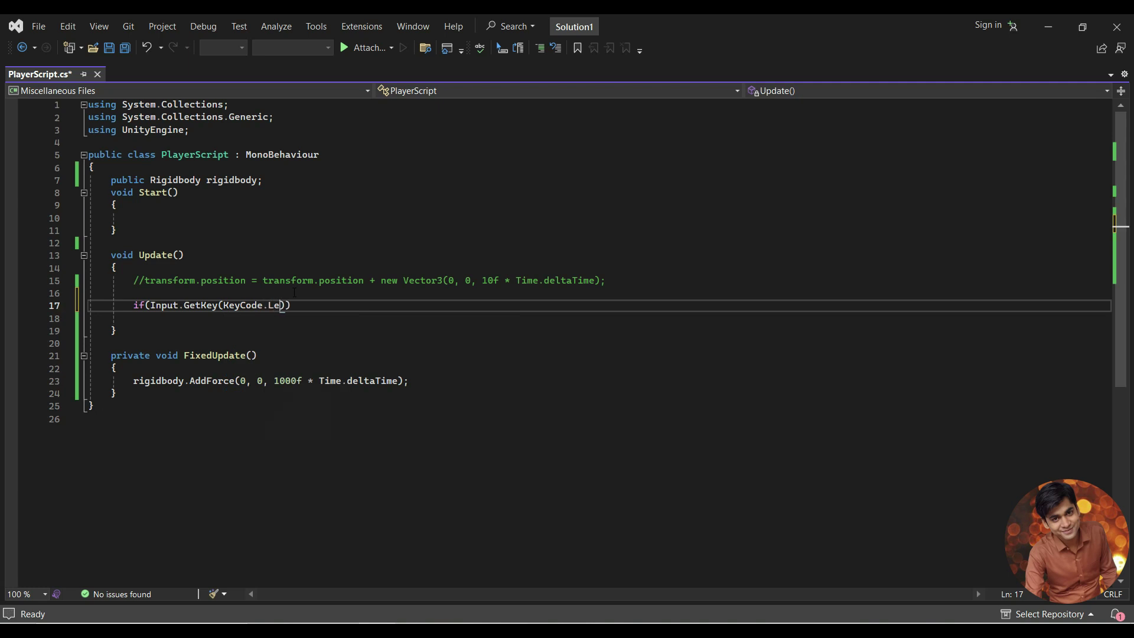
text(ftArrow)
text({)
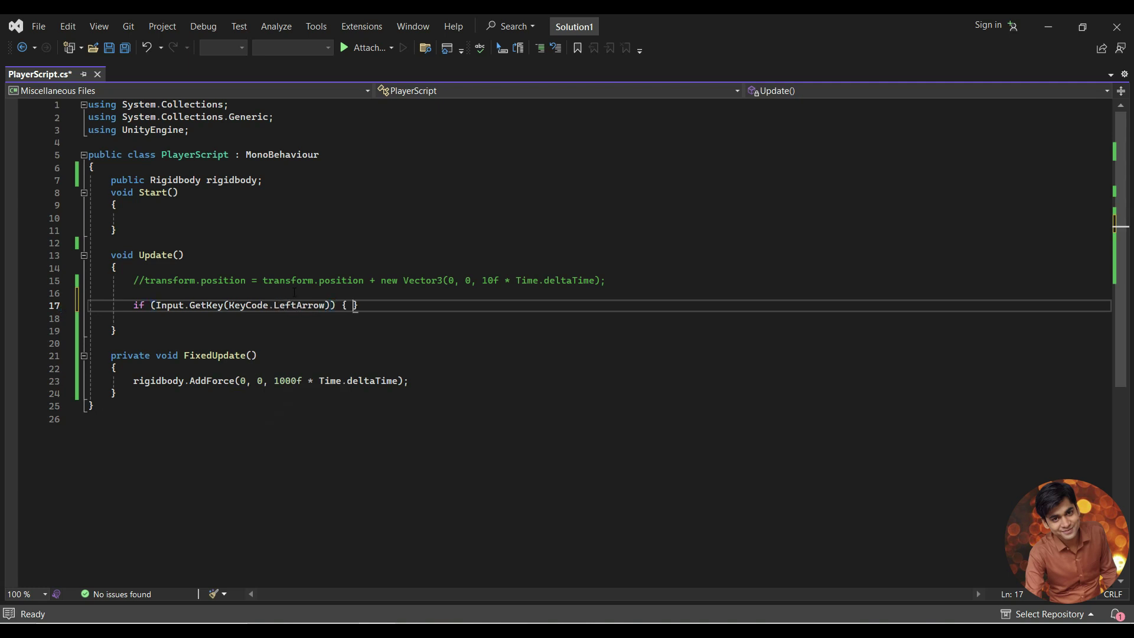
key(Return)
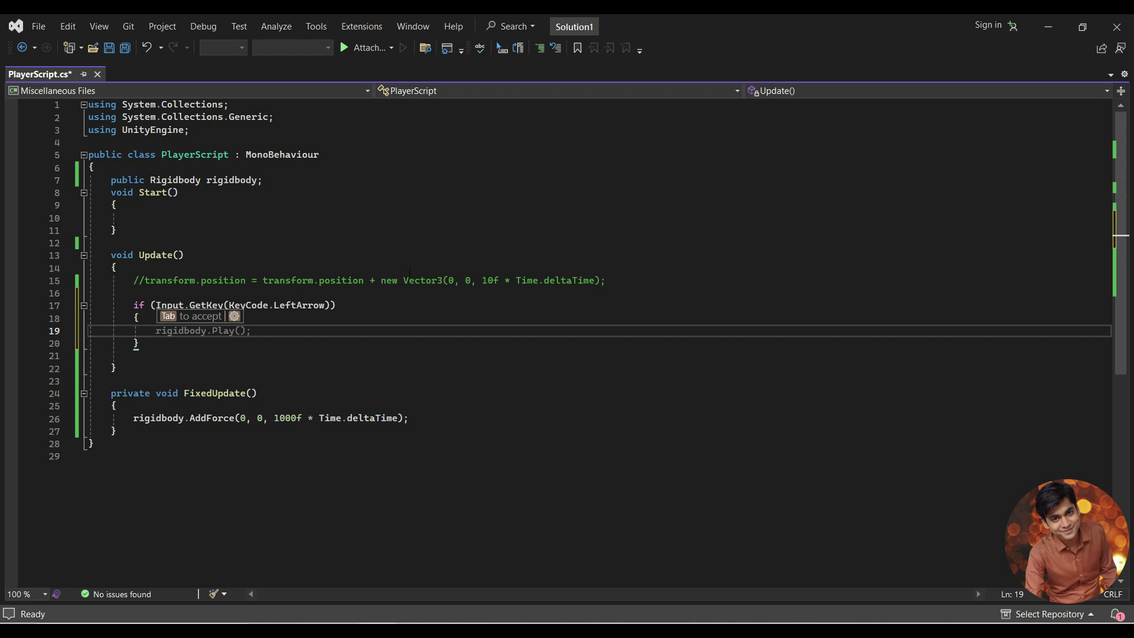
- Paste line 15's transform.position += new Vector3(0, 0, 10f * Time.deltaTime) into the left-arrow block
drag(606, 280, 146, 280)
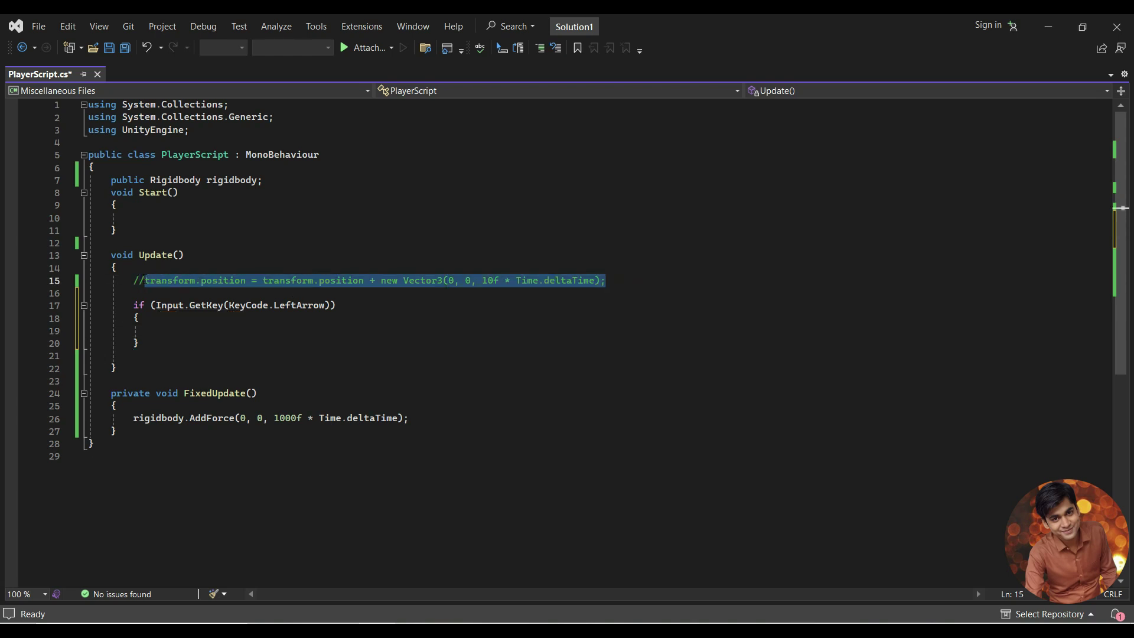
key(ctrl+c)
click(240, 330)
key(ctrl+v)
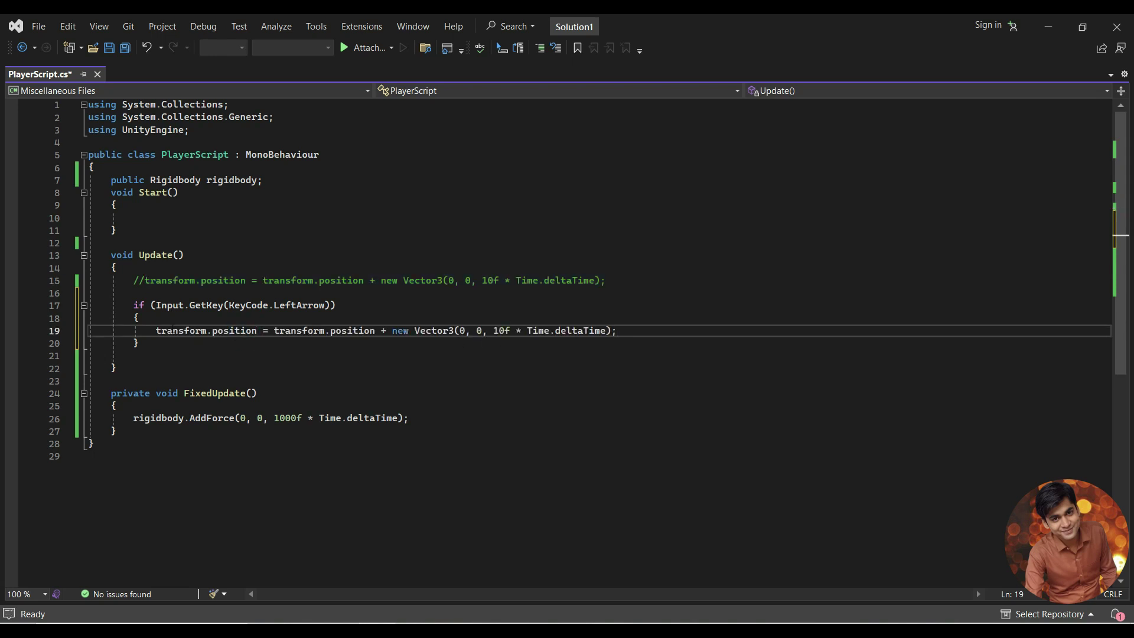
drag(156, 331, 643, 336)
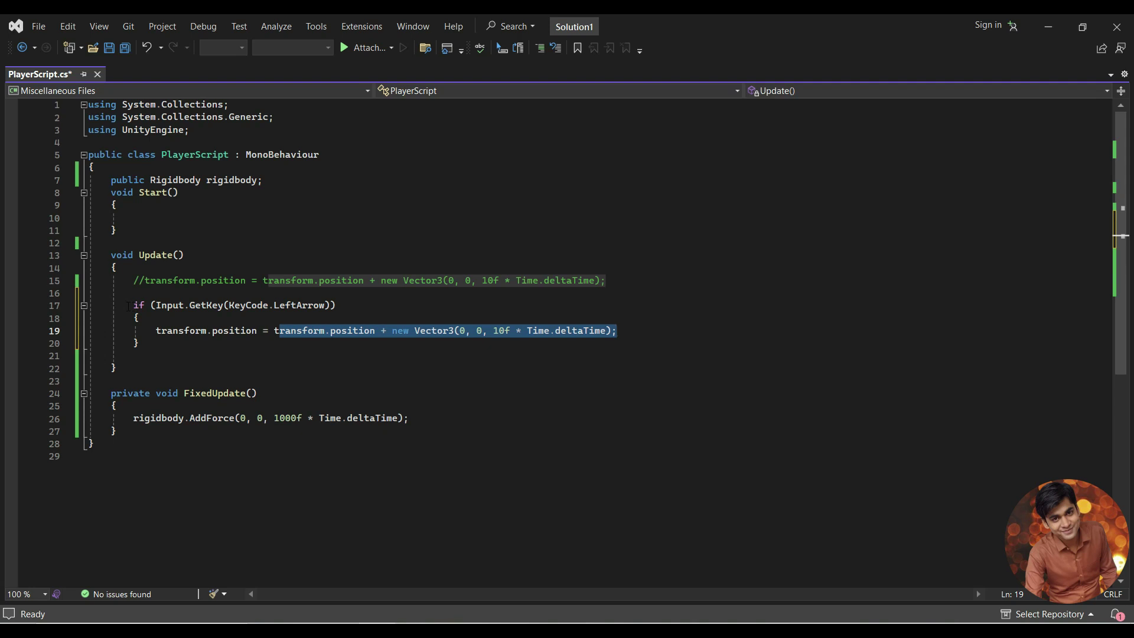
drag(128, 306, 142, 344)
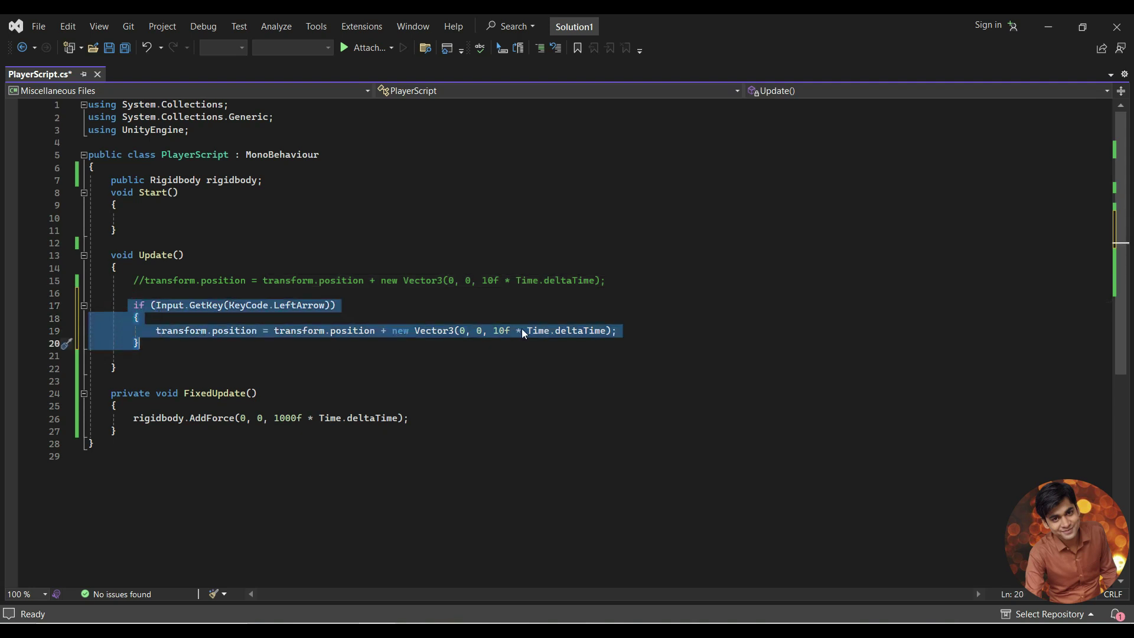
click(641, 332)
key(alt+Tab)
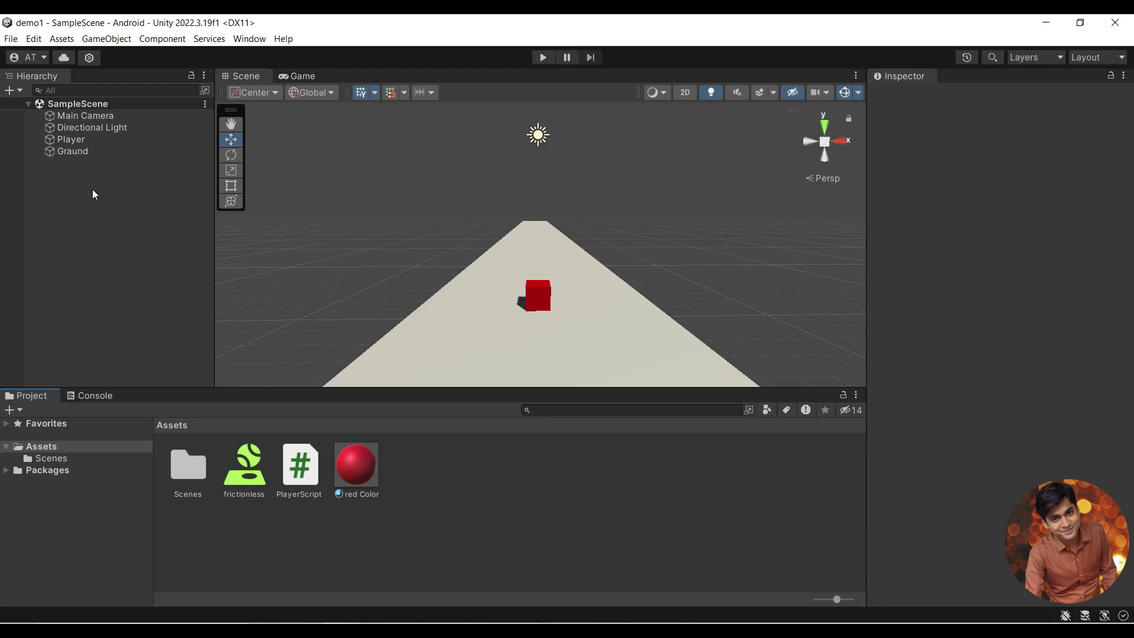
click(71, 140)
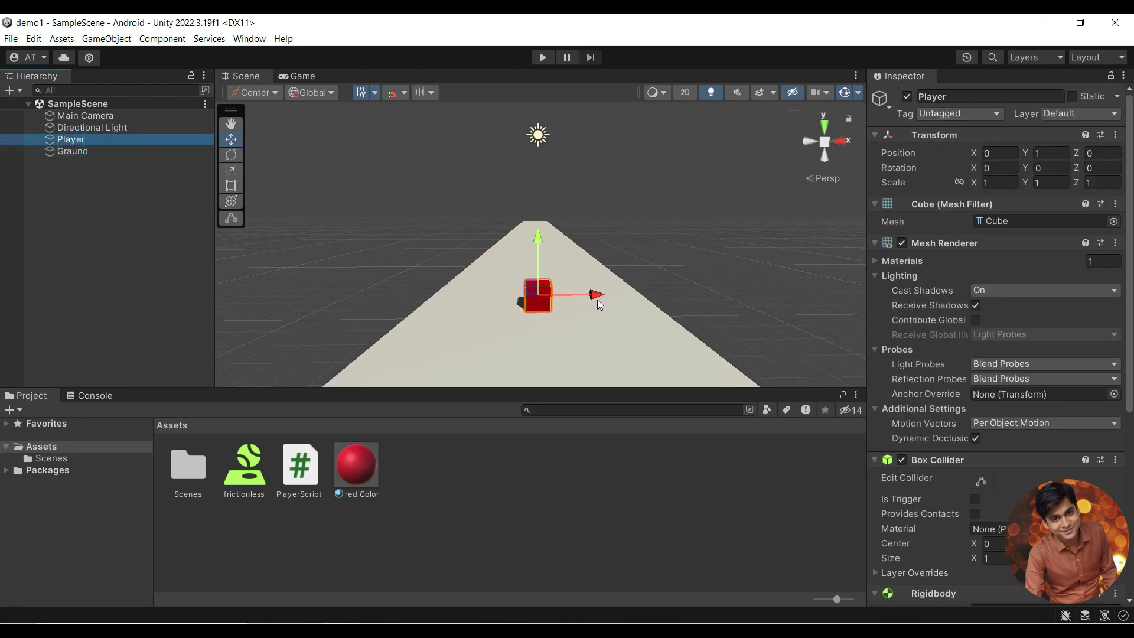
drag(597, 299, 678, 299)
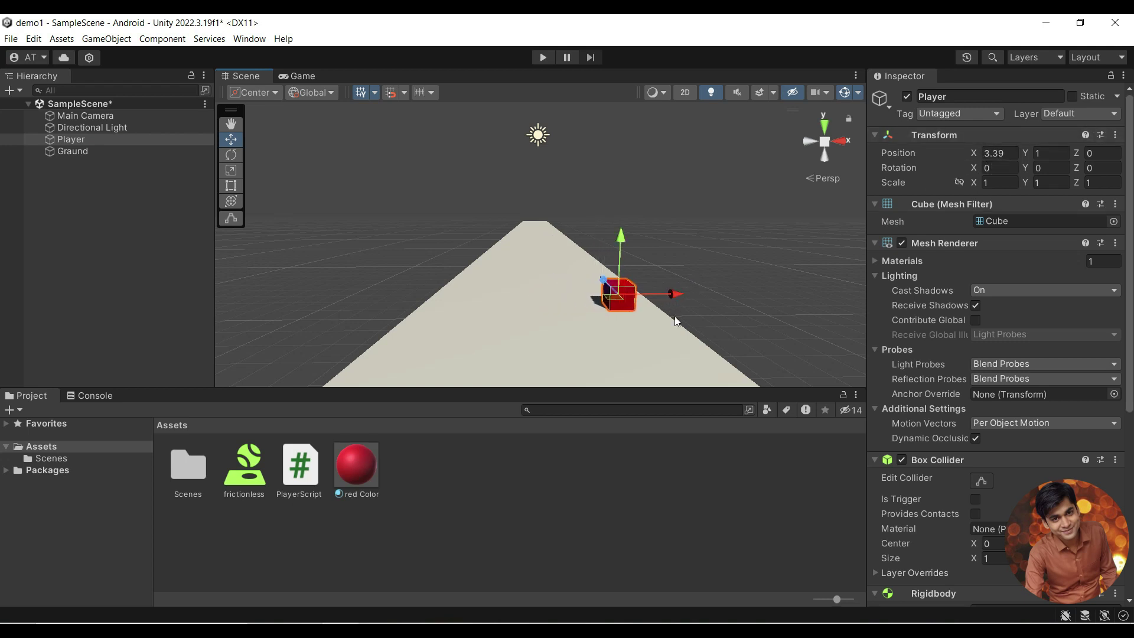
drag(680, 293, 518, 295)
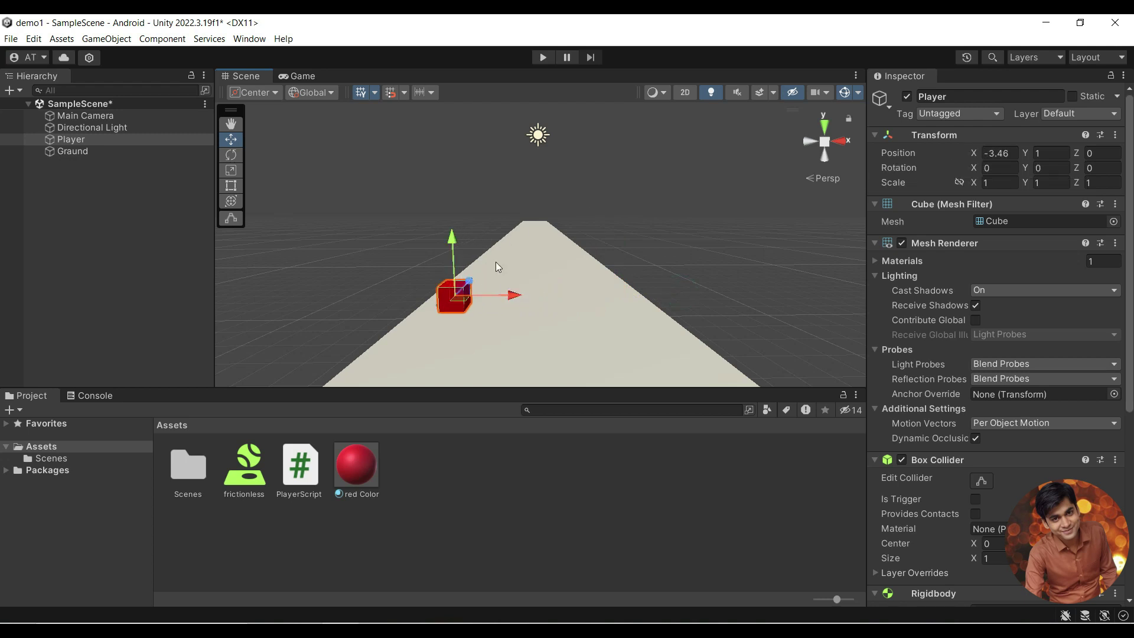
mouse_move(509, 298)
mouse_down()
mouse_move(675, 311)
mouse_move(500, 300)
mouse_up()
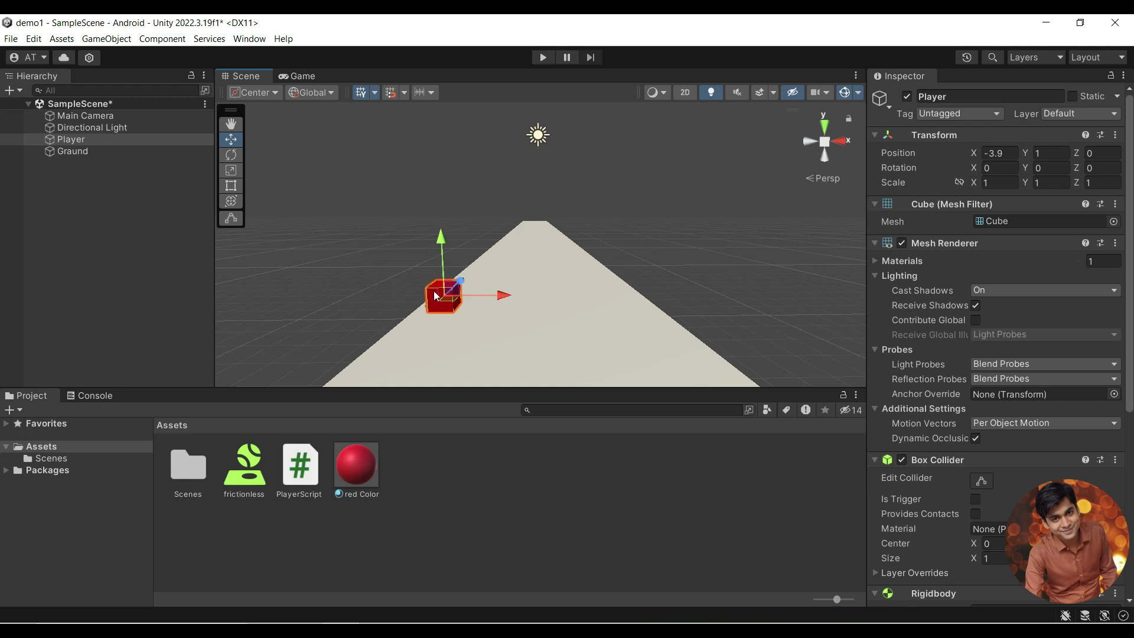
drag(506, 305, 598, 303)
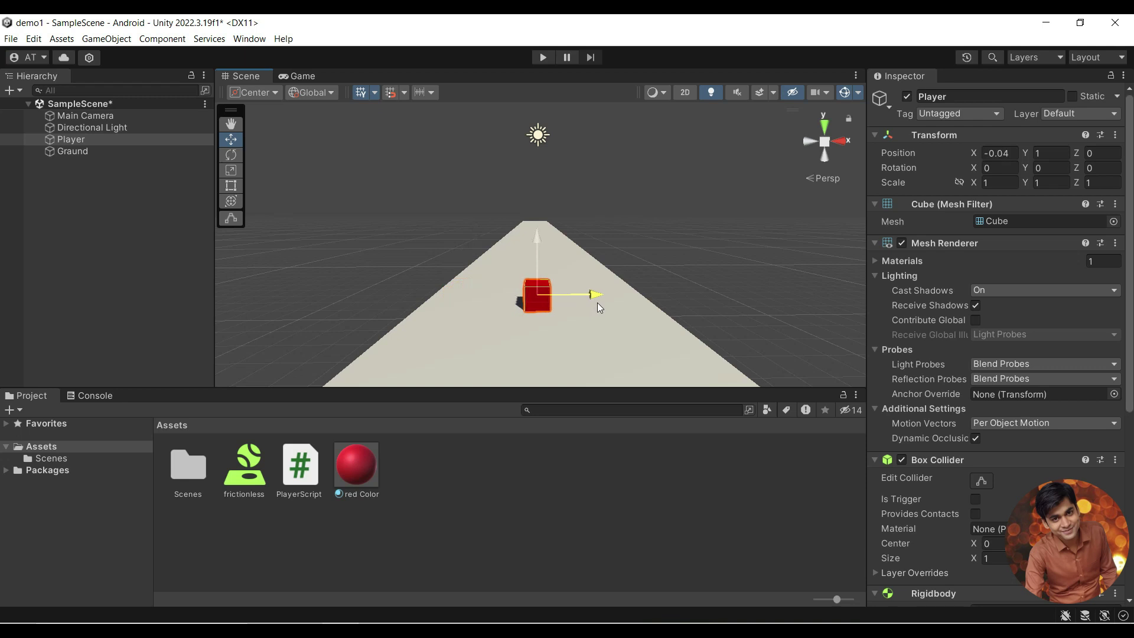
click(1002, 153)
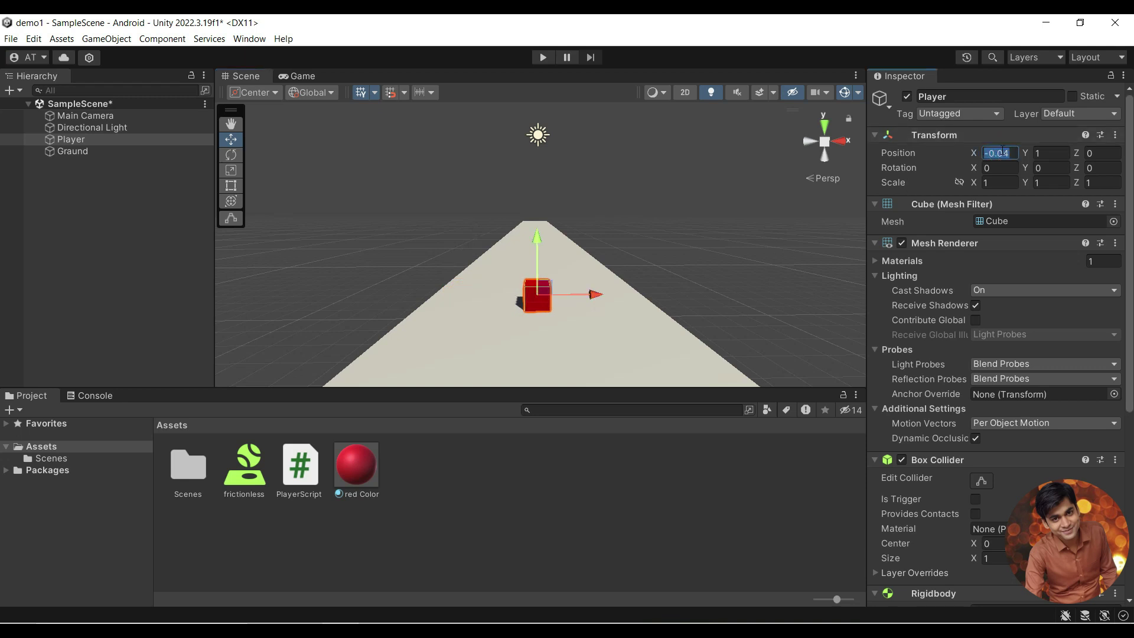
text(0)
- Move 10f * Time.deltaTime from the Vector3's z argument into its x argument
click(688, 288)
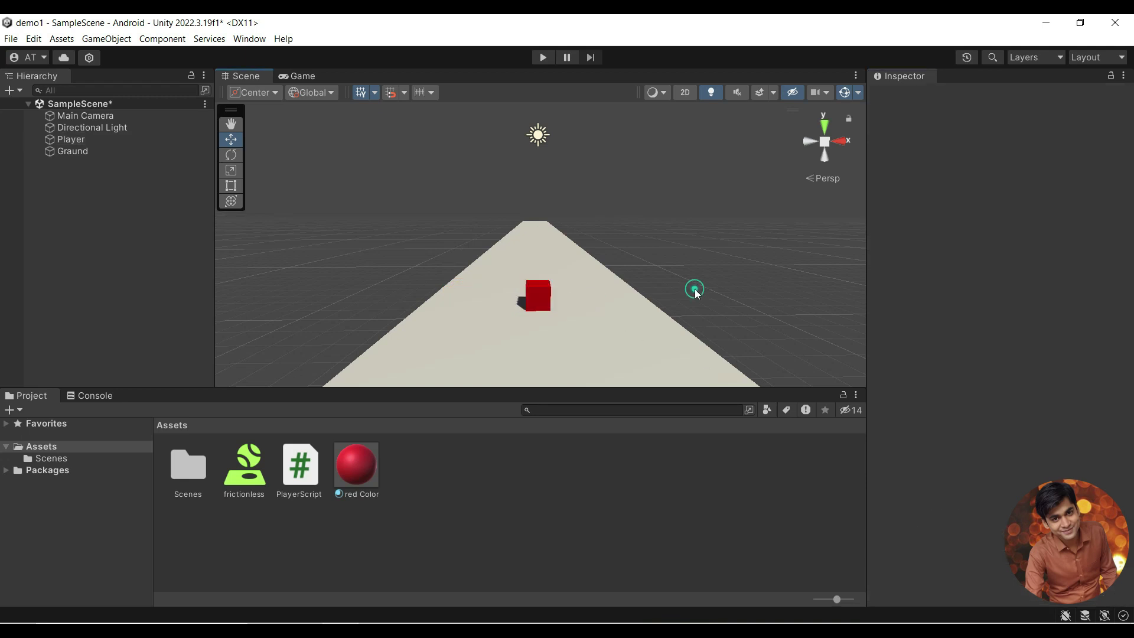
key(alt+Tab)
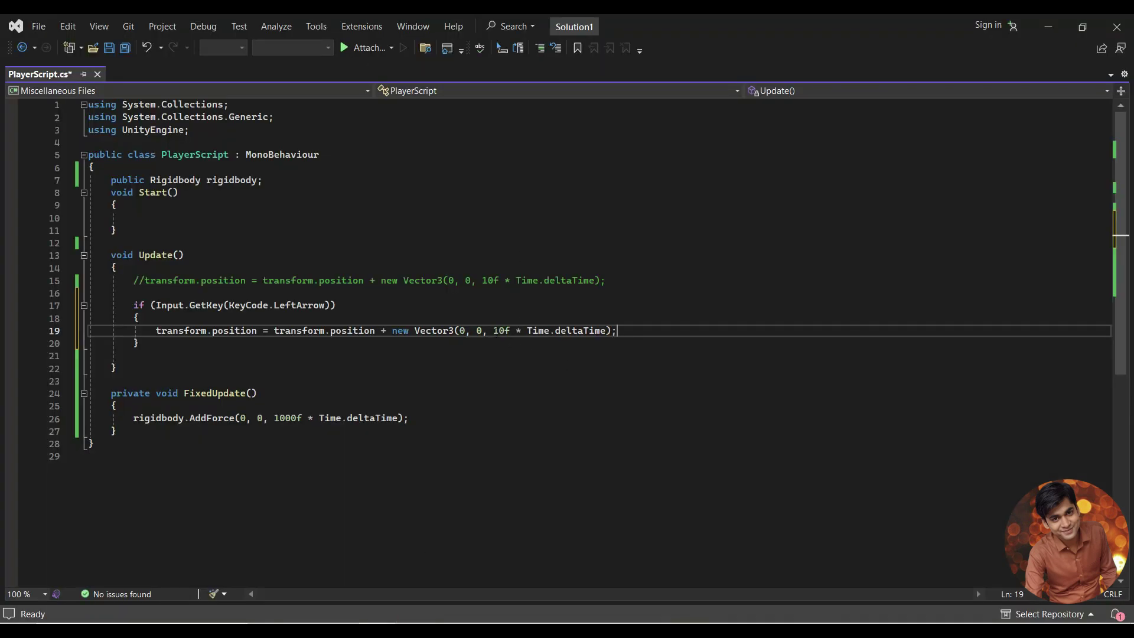
drag(493, 330, 608, 331)
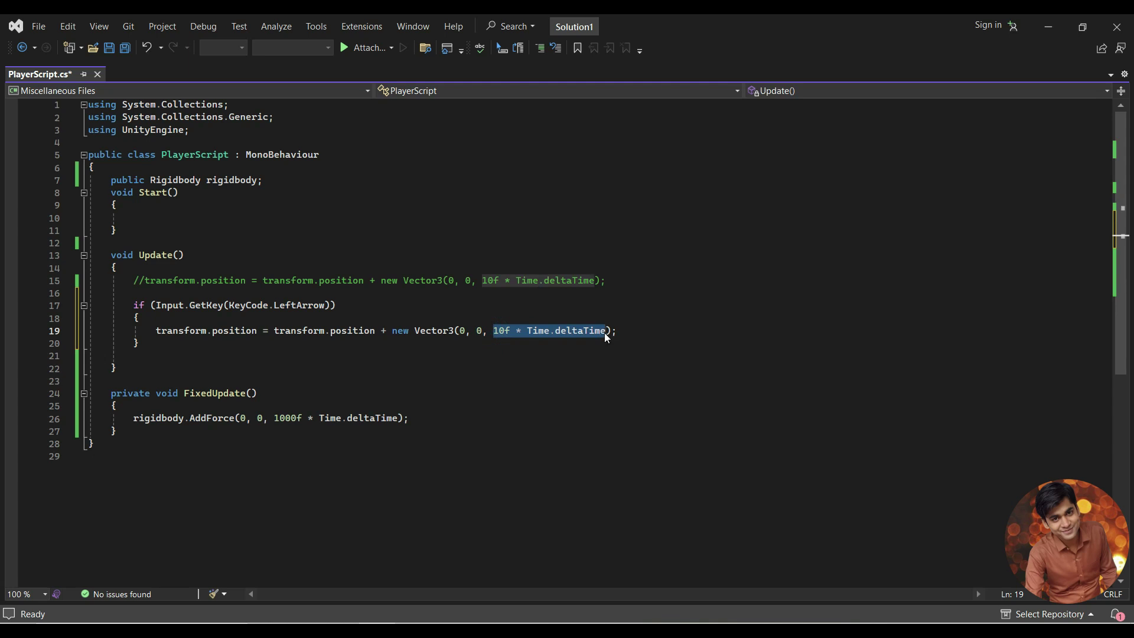
key(BackSpace)
click(461, 332)
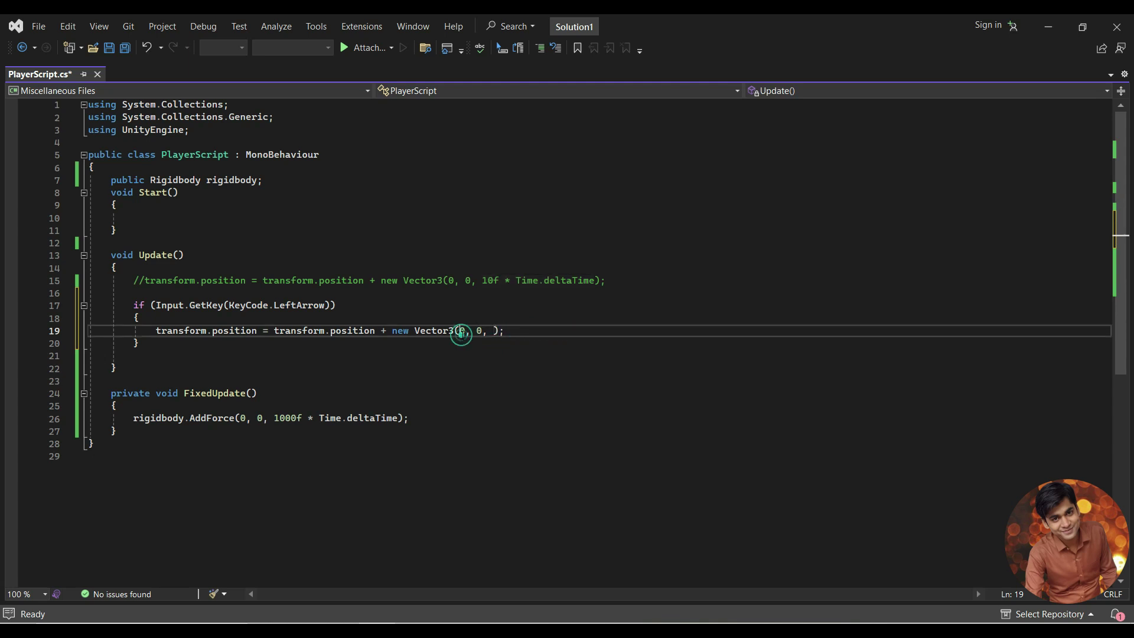
text(-)
click(462, 332)
key(ctrl+v)
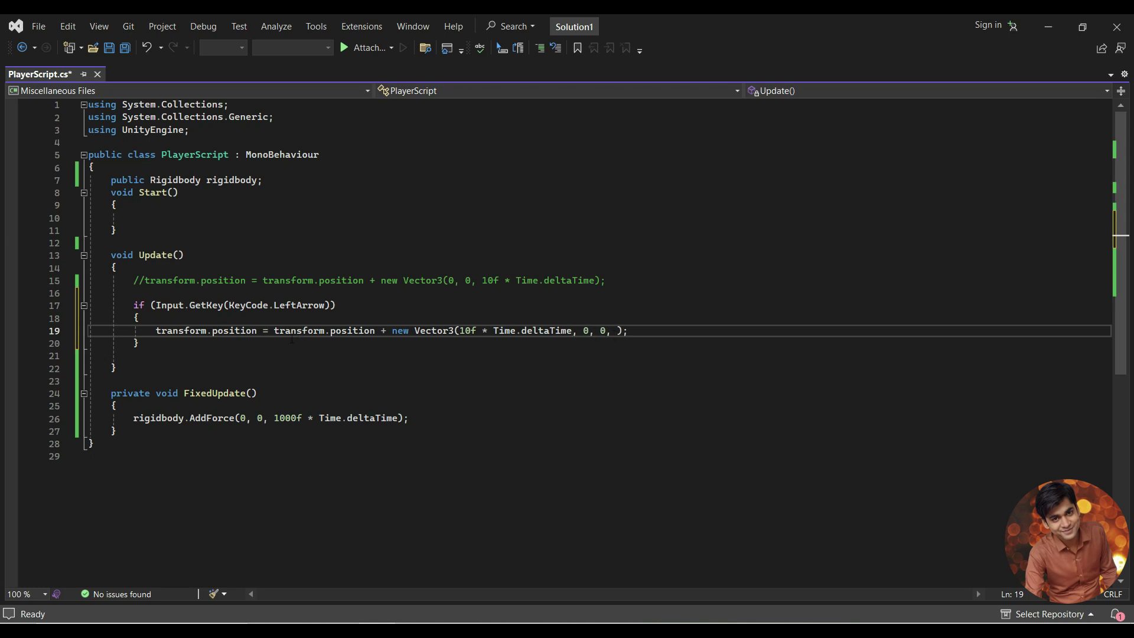
- Review transform.position, the x term and the 0, 0 components, then save PlayerScript
mouse_move(273, 331)
mouse_down()
mouse_move(355, 330)
mouse_move(366, 344)
mouse_up()
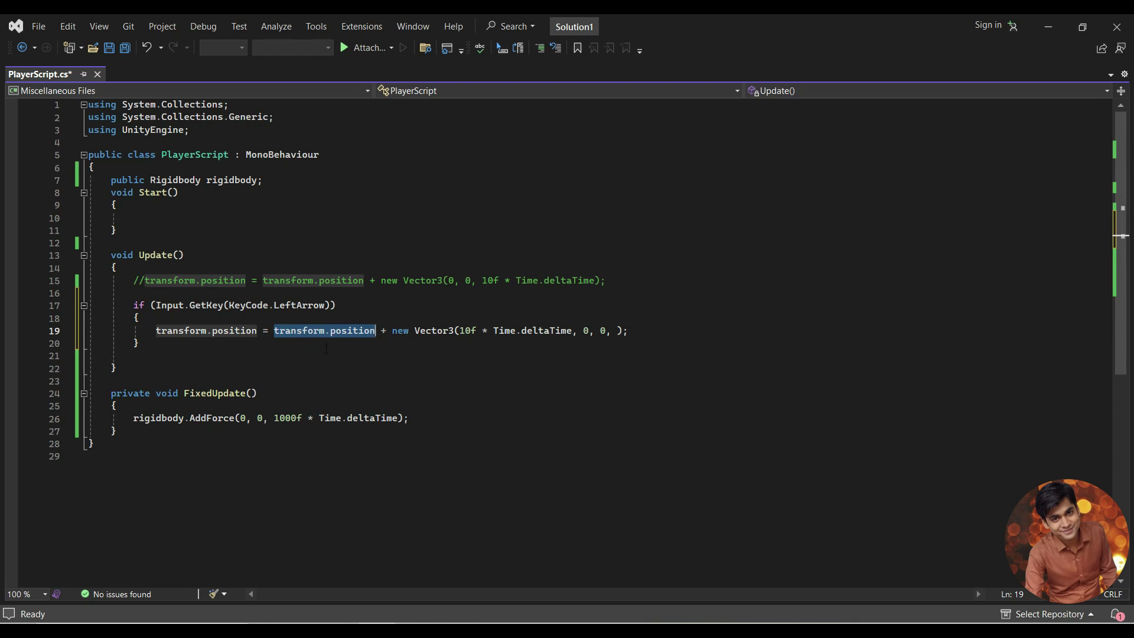
drag(461, 331, 576, 332)
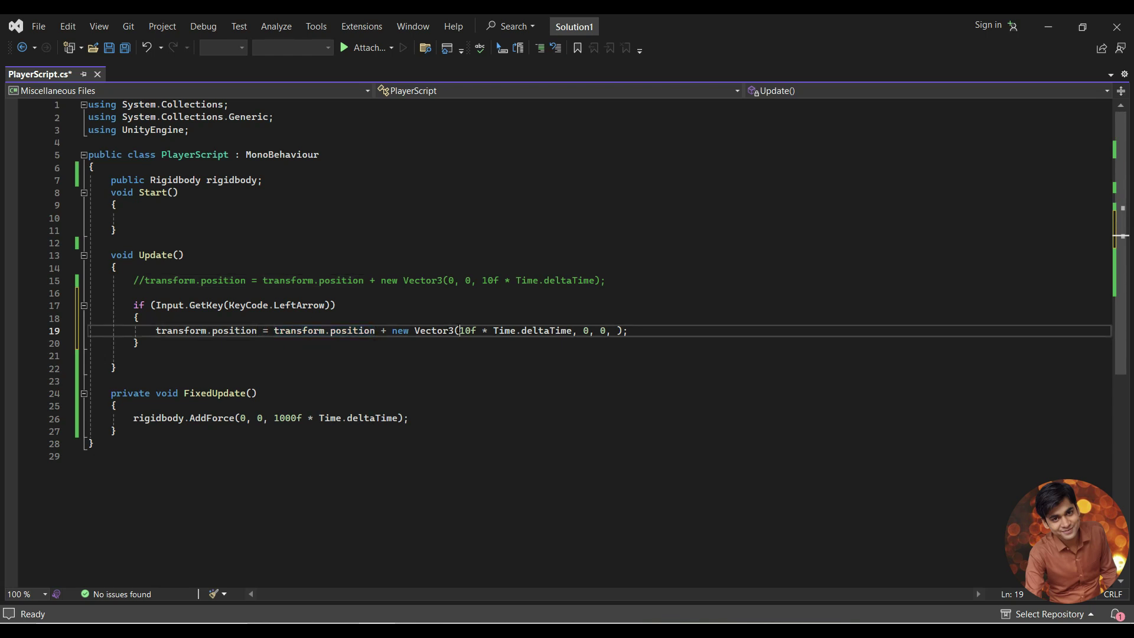
click(583, 332)
drag(583, 331, 606, 331)
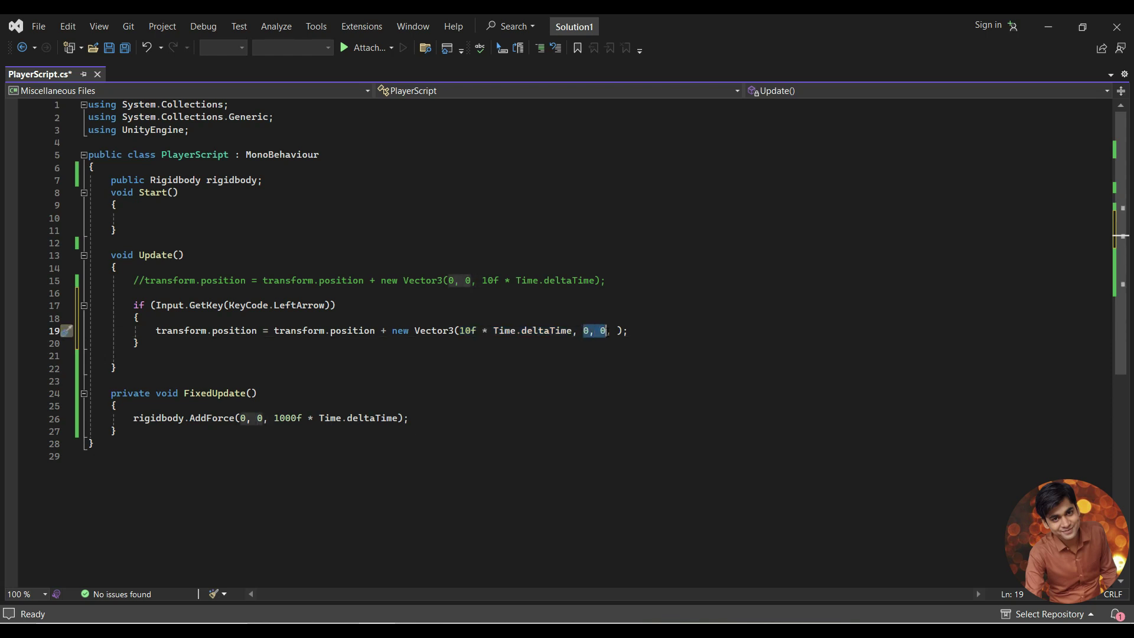
click(652, 331)
key(ctrl+s)
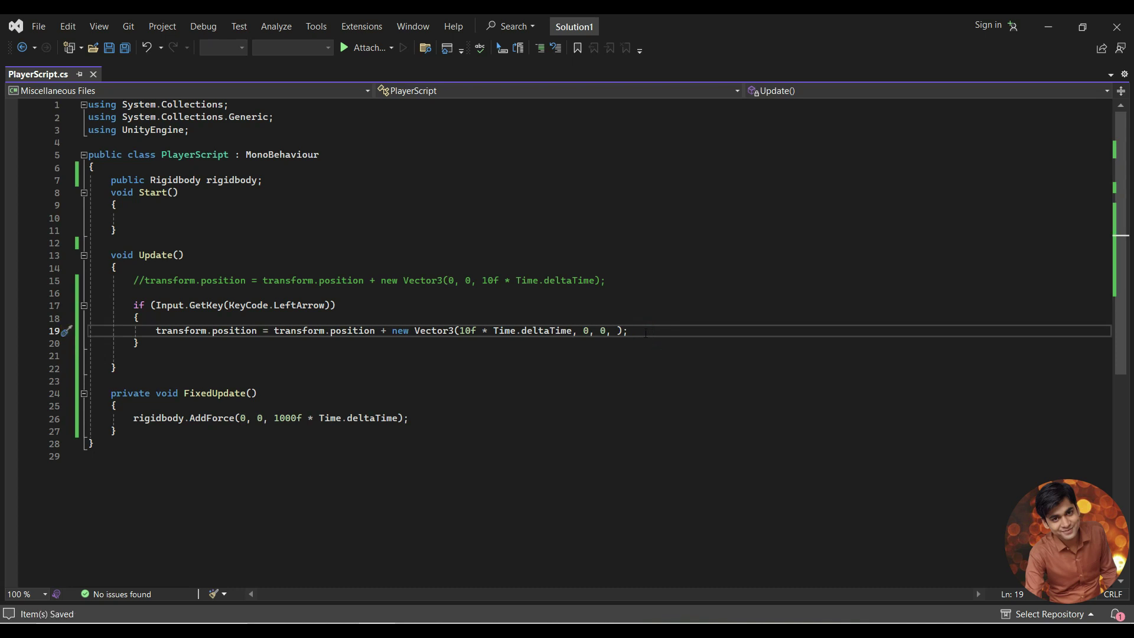
- Start Play in Unity, which reports an error, and return to the script
click(238, 351)
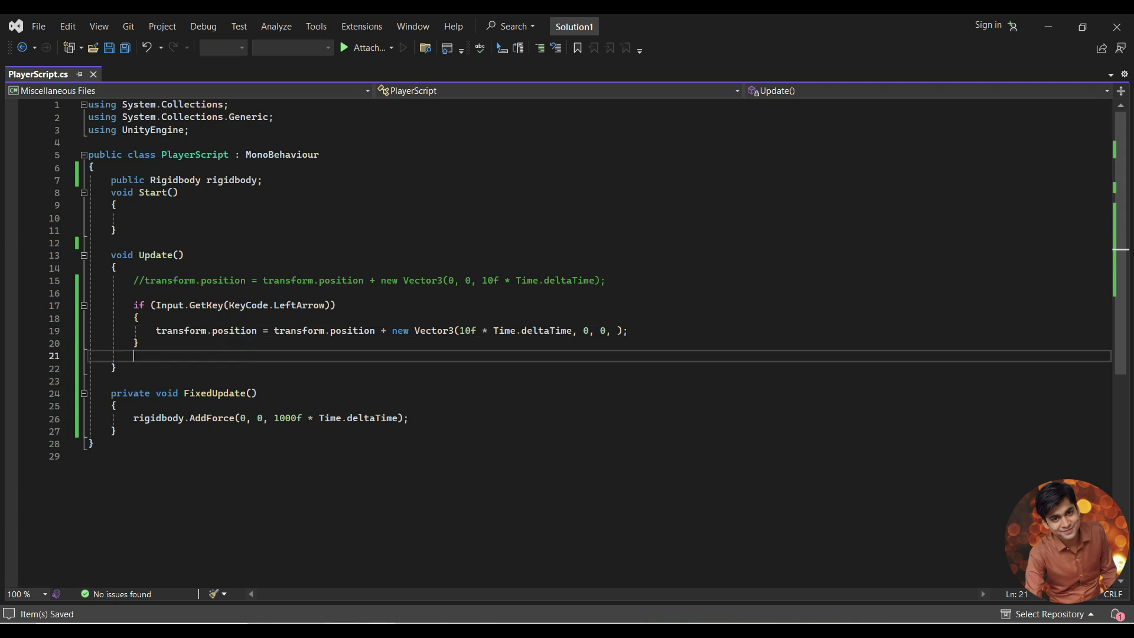
key(alt+Tab)
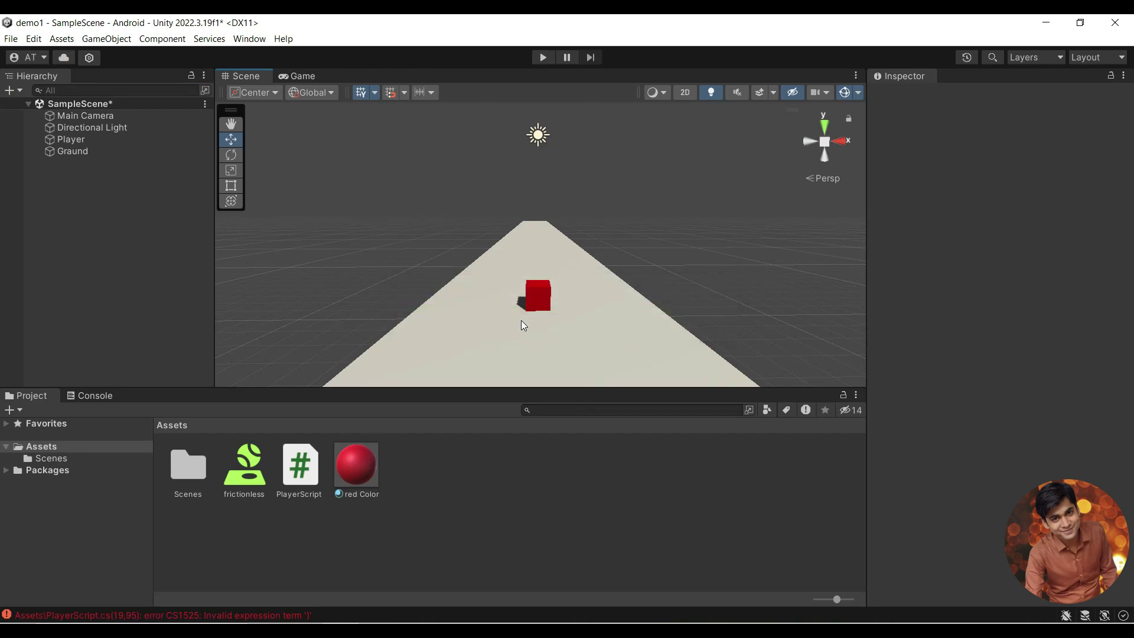
click(543, 56)
key(alt+Tab)
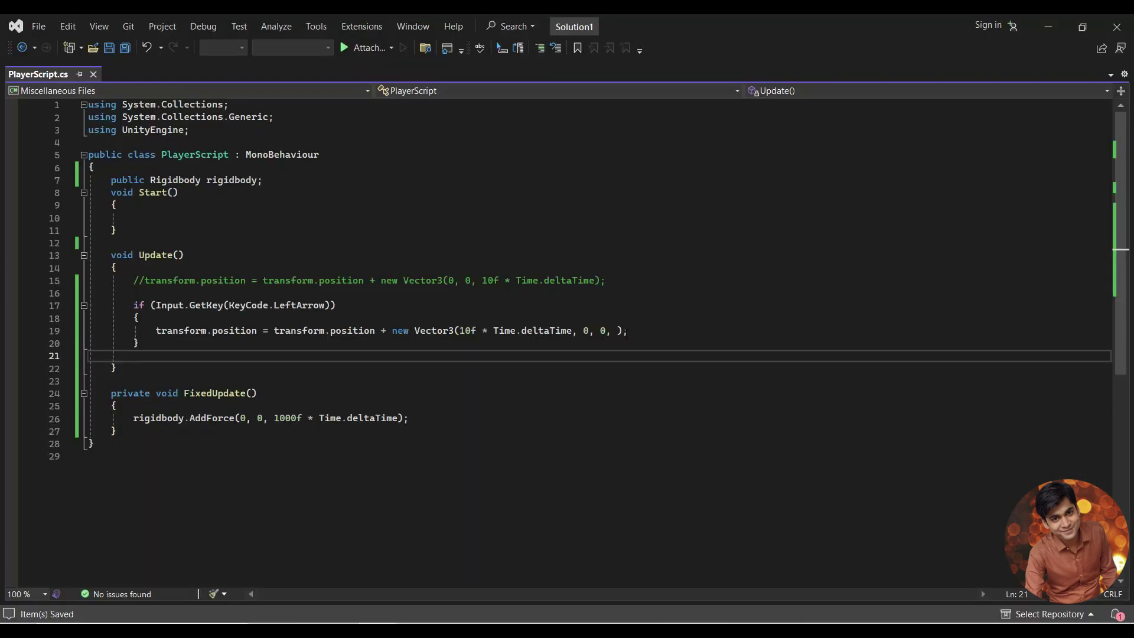
- Delete the stray trailing comma so line 19 reads new Vector3(10f * Time.deltaTime, 0, 0), and save
click(615, 331)
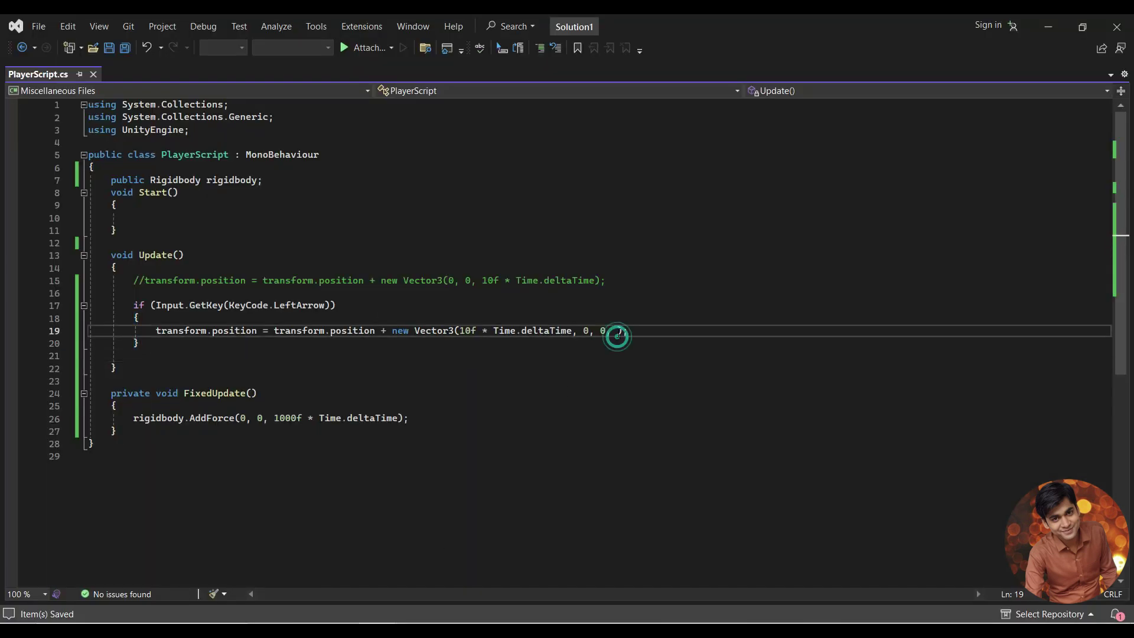
key(BackSpace)
key(BackSpace)
key(ctrl+s)
key(alt+Tab)
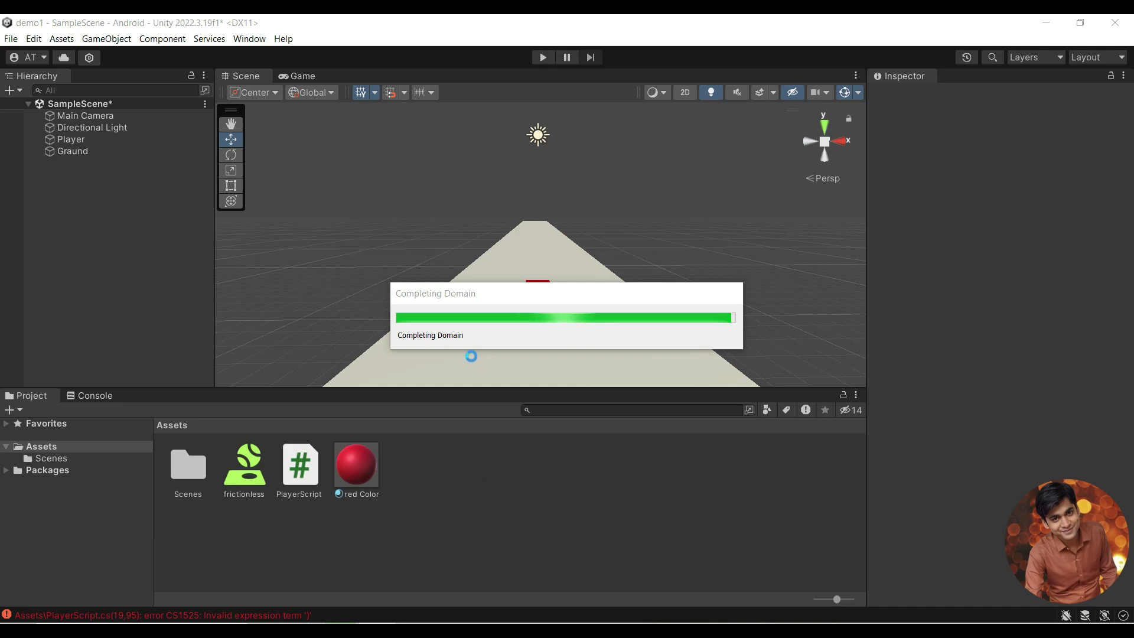
- Play-test the left-arrow movement twice, seeing the cube slide the wrong way, and stop
click(543, 57)
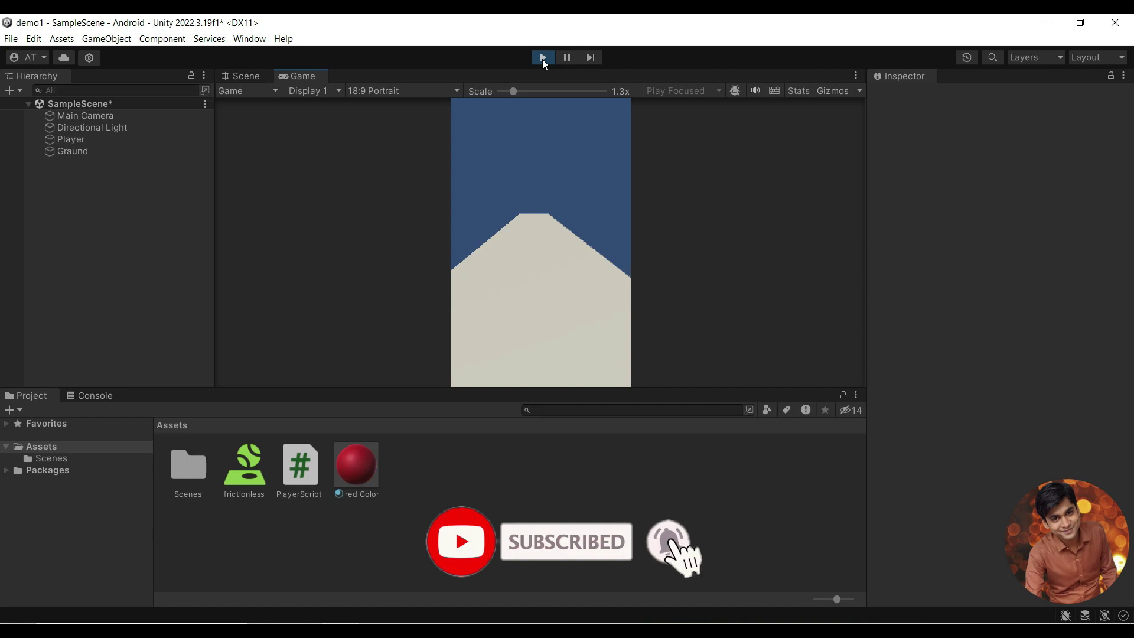
click(542, 57)
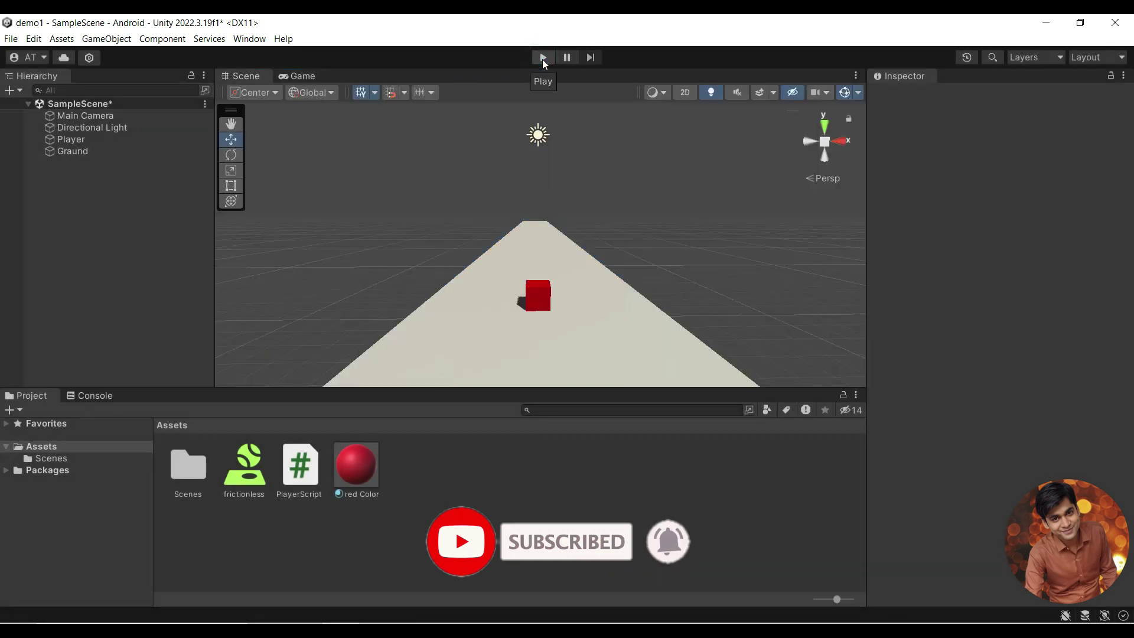
click(542, 57)
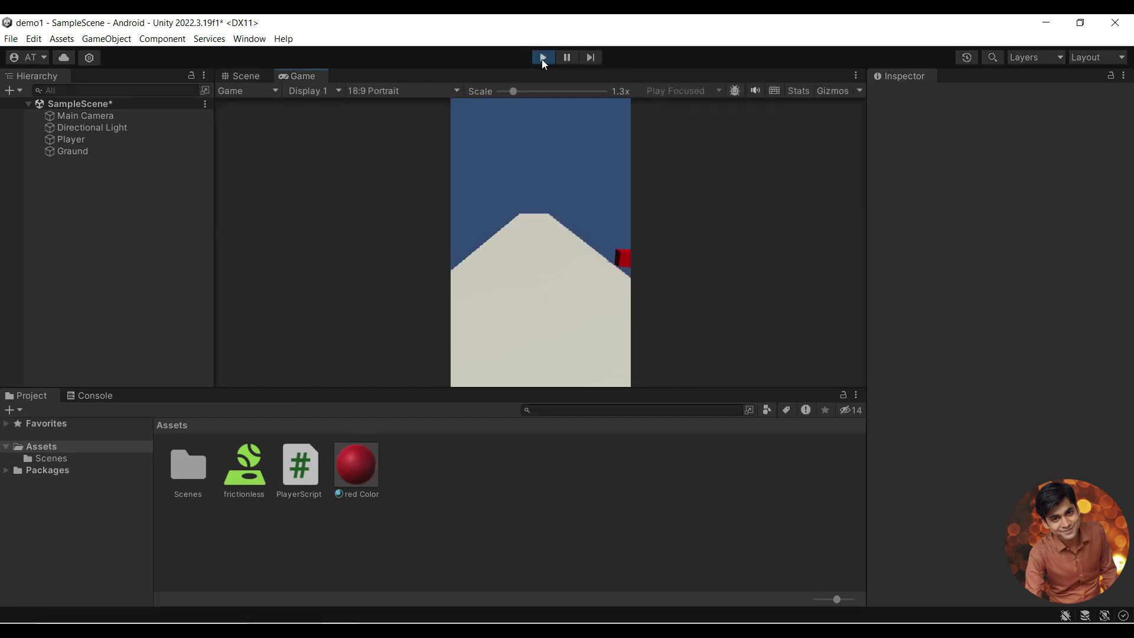
click(541, 59)
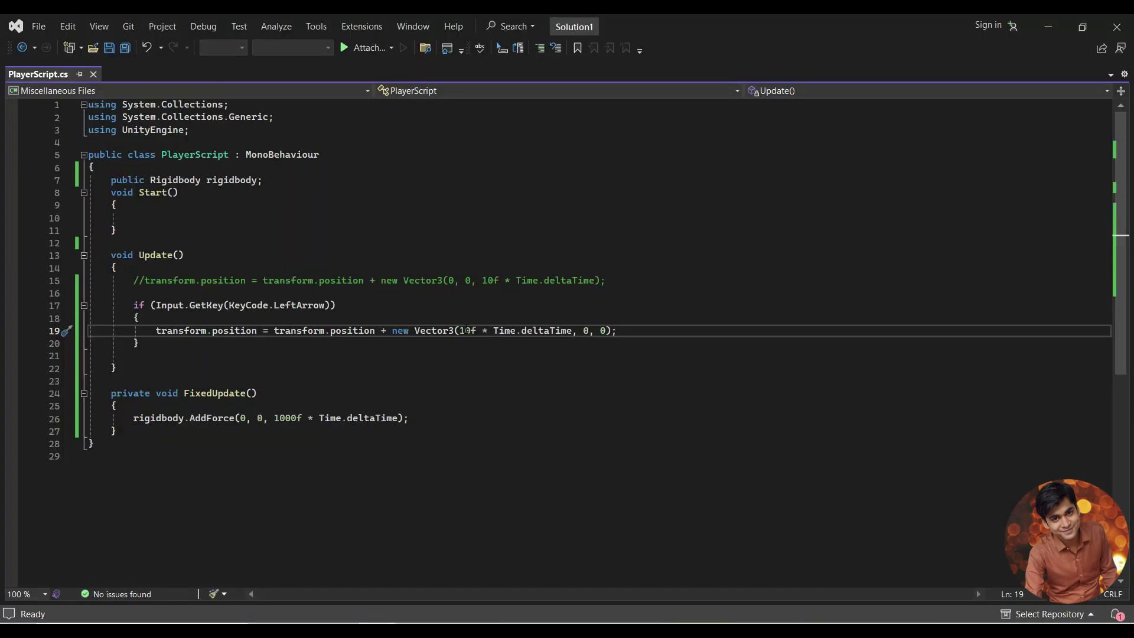
- Change line 19's + to - so the offset is subtracted, save, and run the game
double_click(383, 334)
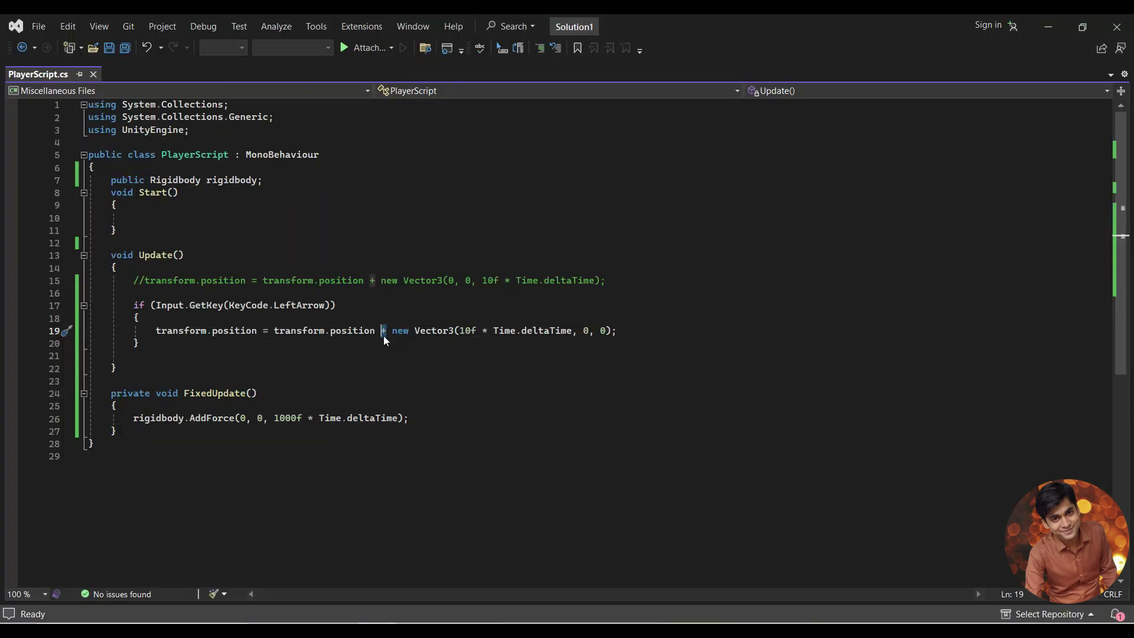
text(-)
key(ctrl+s)
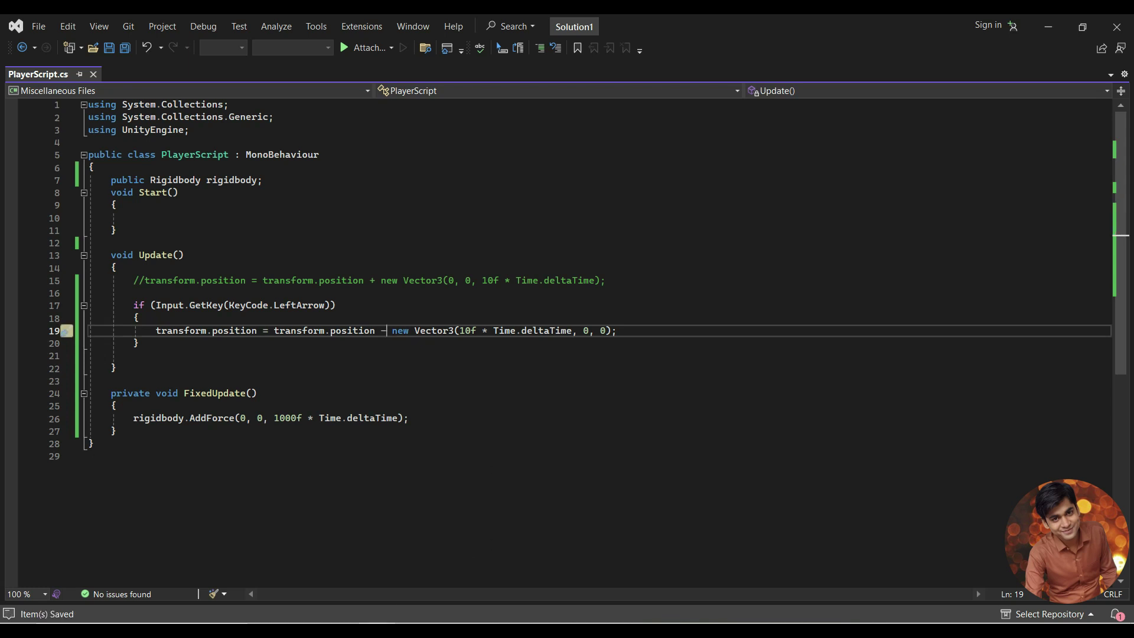
key(alt+Tab)
click(541, 58)
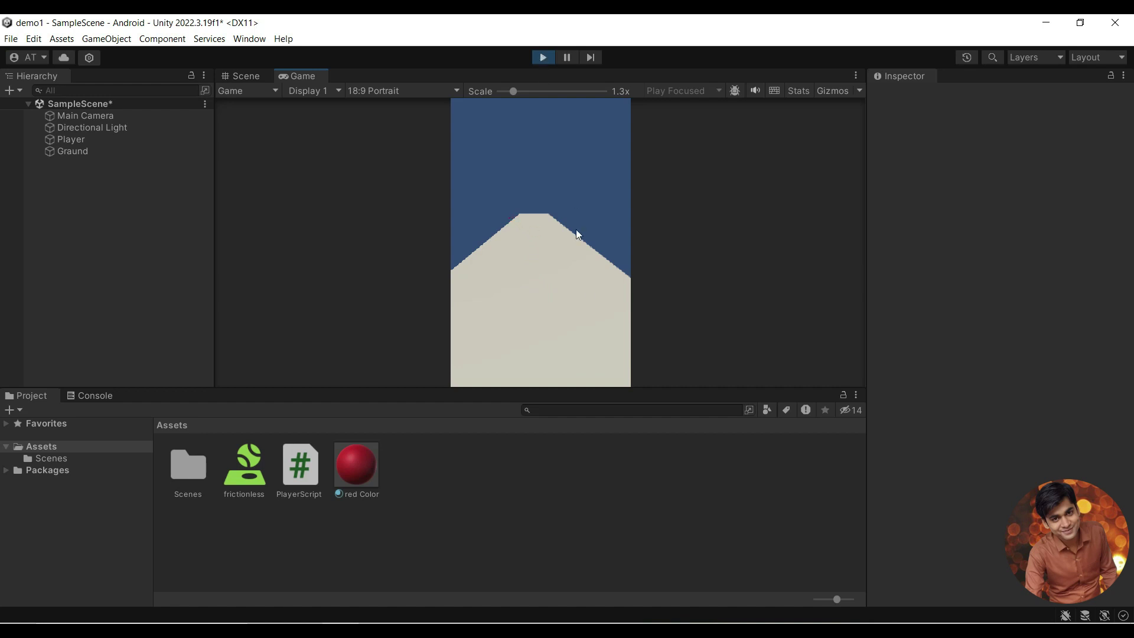
- Rerun the game to check left movement, stop it, then select lines 17–20 in the script
click(542, 57)
click(542, 57)
click(541, 58)
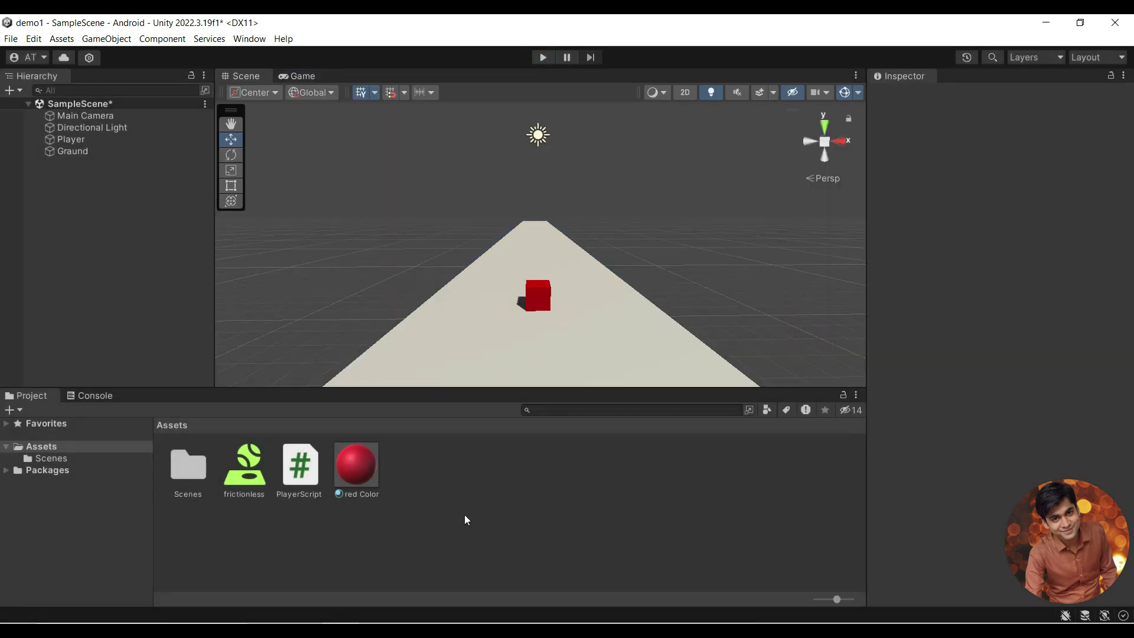
key(alt+Tab)
drag(171, 348, 133, 316)
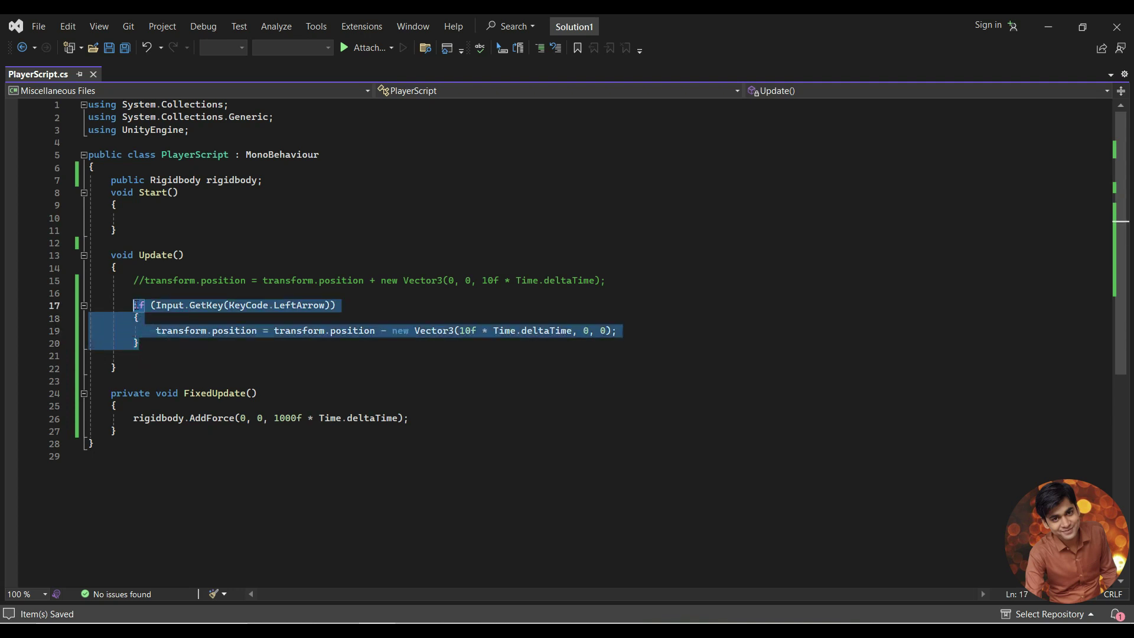
- Paste a duplicate of the left-arrow block below it and change its key to KeyCode.RightArrow
click(160, 353)
text(if (Input.GetKey(KeyCode.LeftArrow))         {             transform.position = transform.position - new Vector3(10f * Time.deltaTime, 0, 0);         })
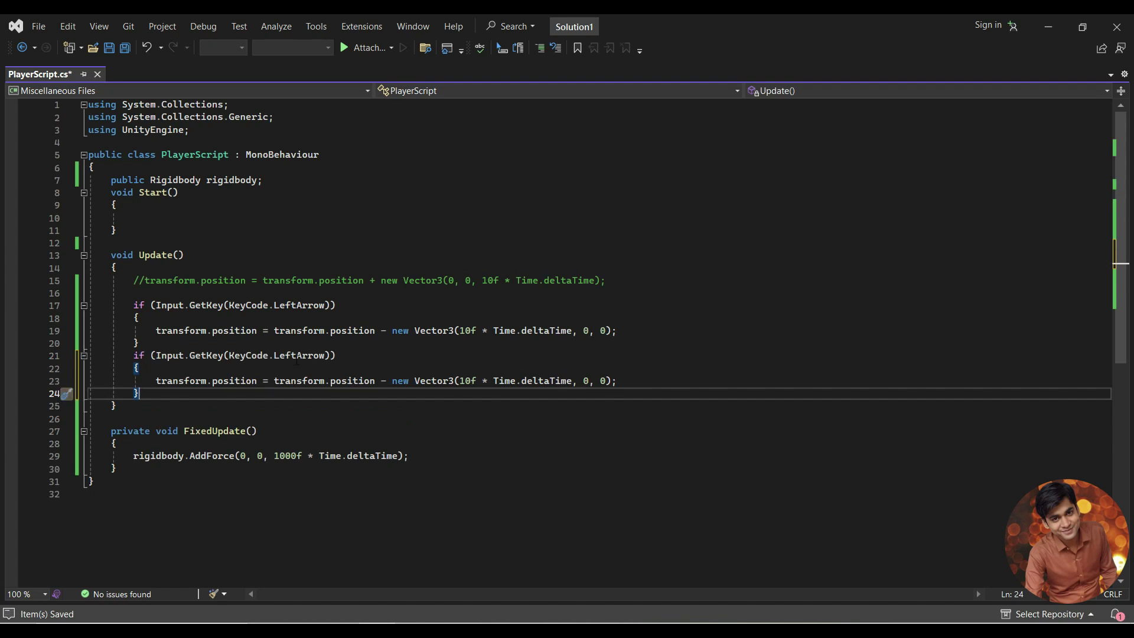
drag(297, 356, 275, 358)
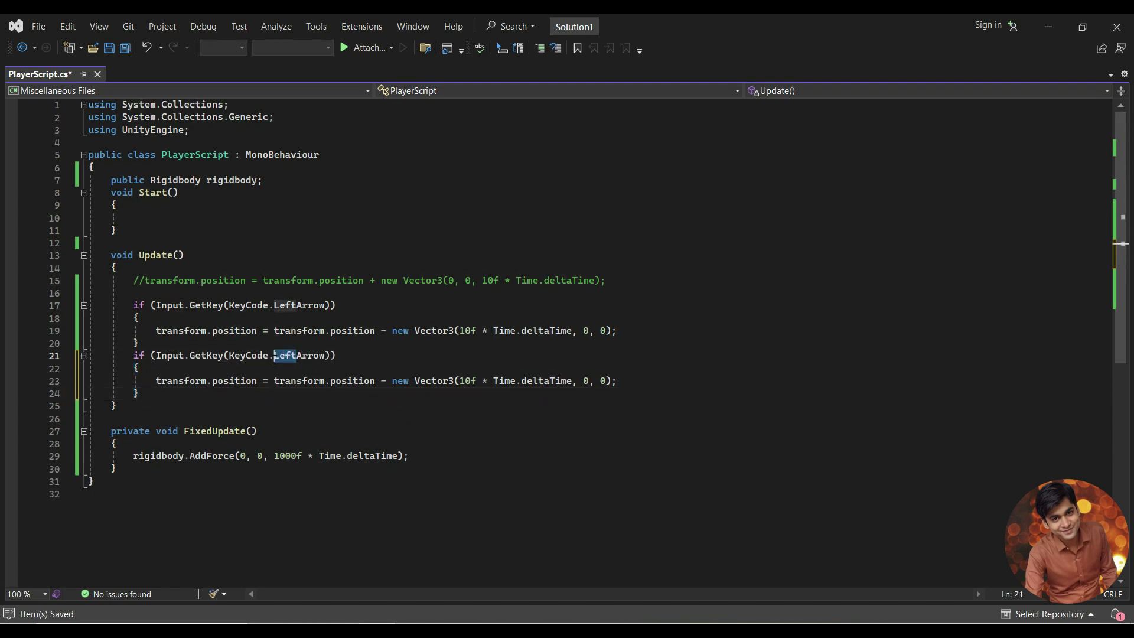
text(Right)
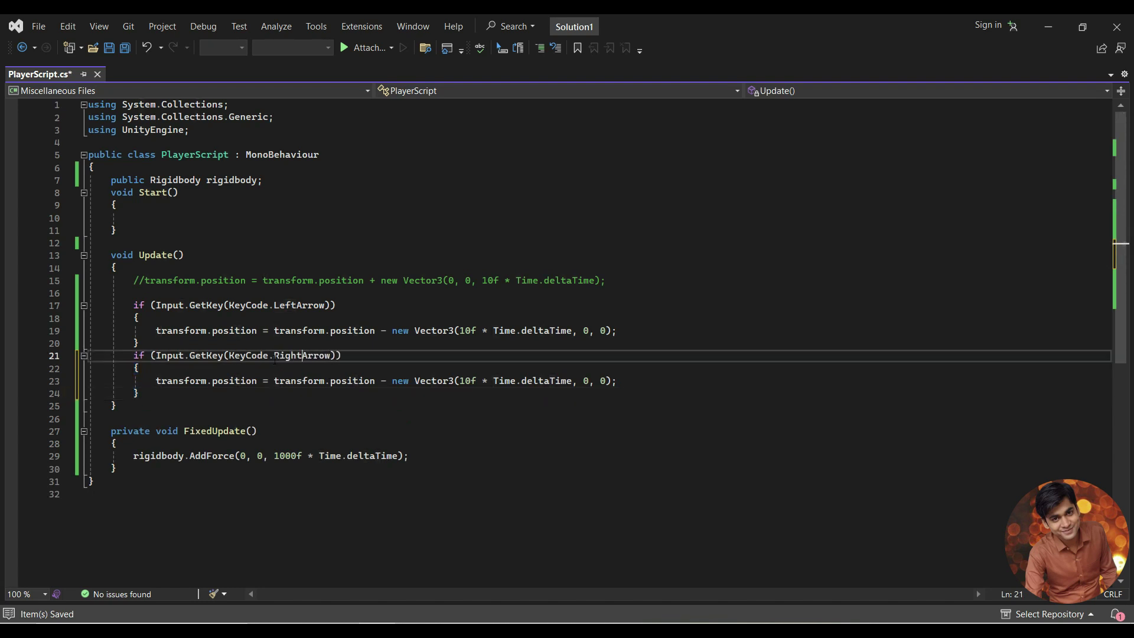
key(ctrl+s)
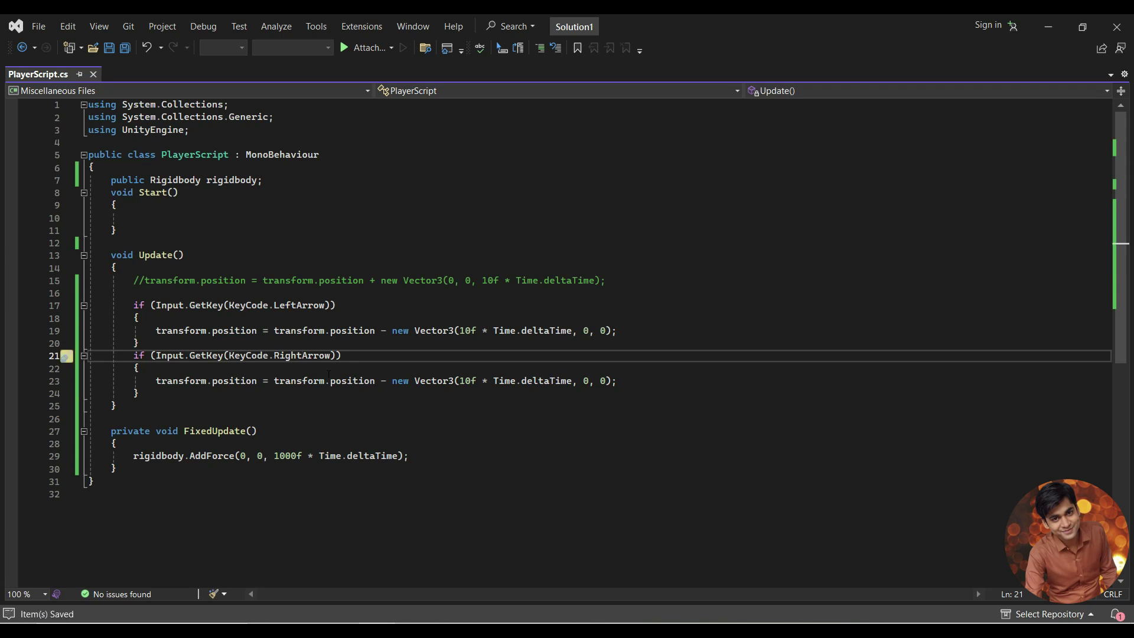
- Change the duplicate's - to + on line 23 and save the script
click(384, 384)
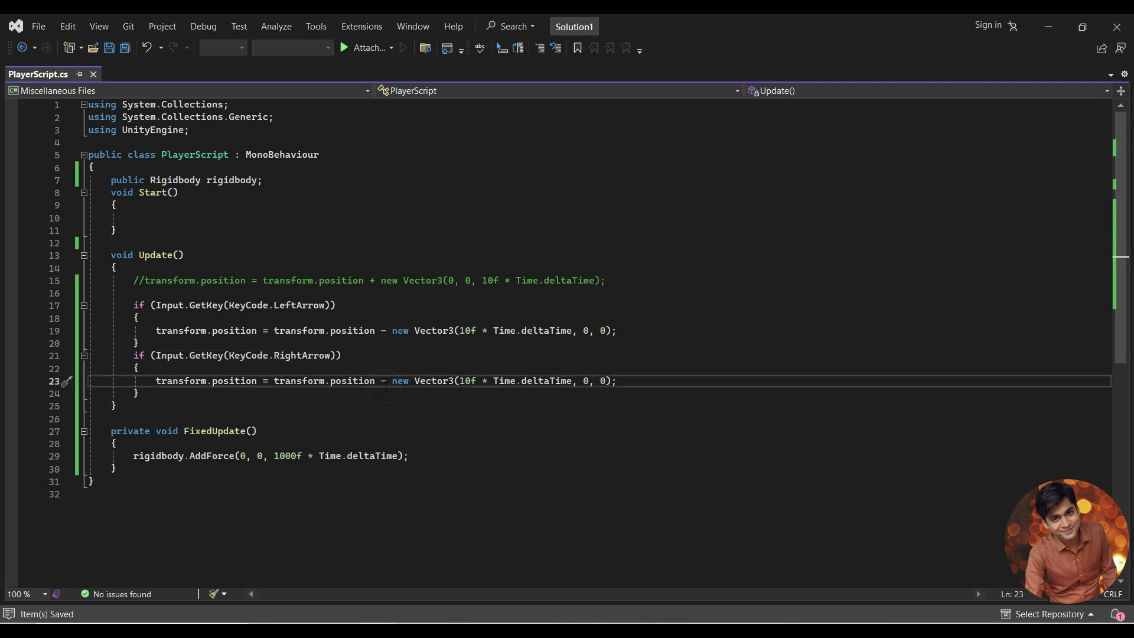
key(BackSpace)
text(+)
key(ctrl+s)
- Run the game in Unity twice to test the cube's left and right arrow movement
key(alt+Tab)
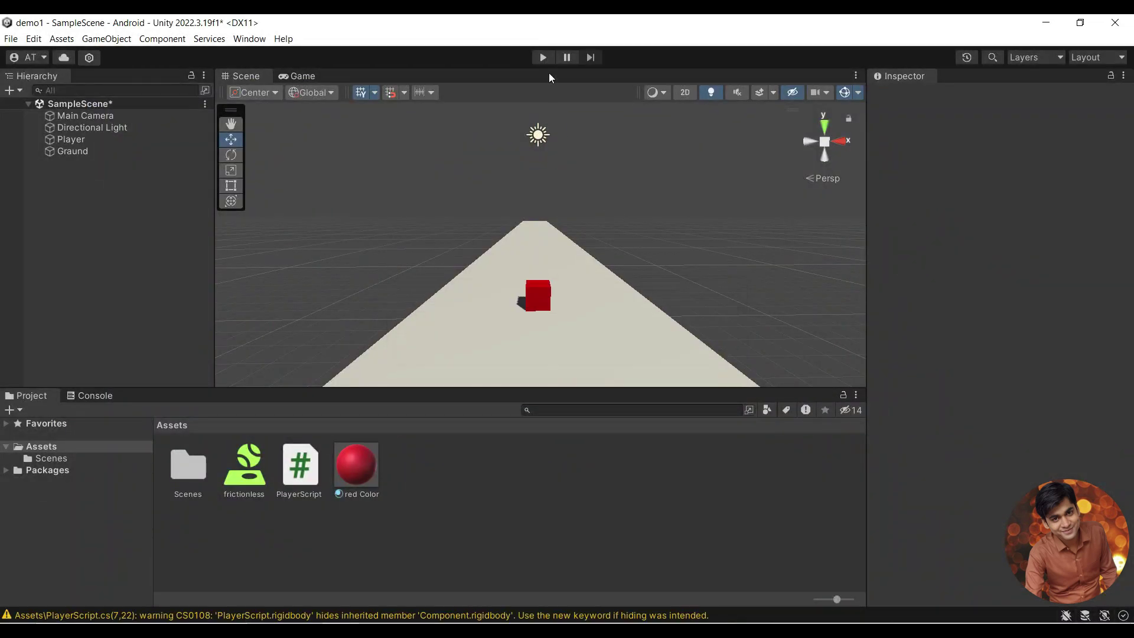
click(542, 58)
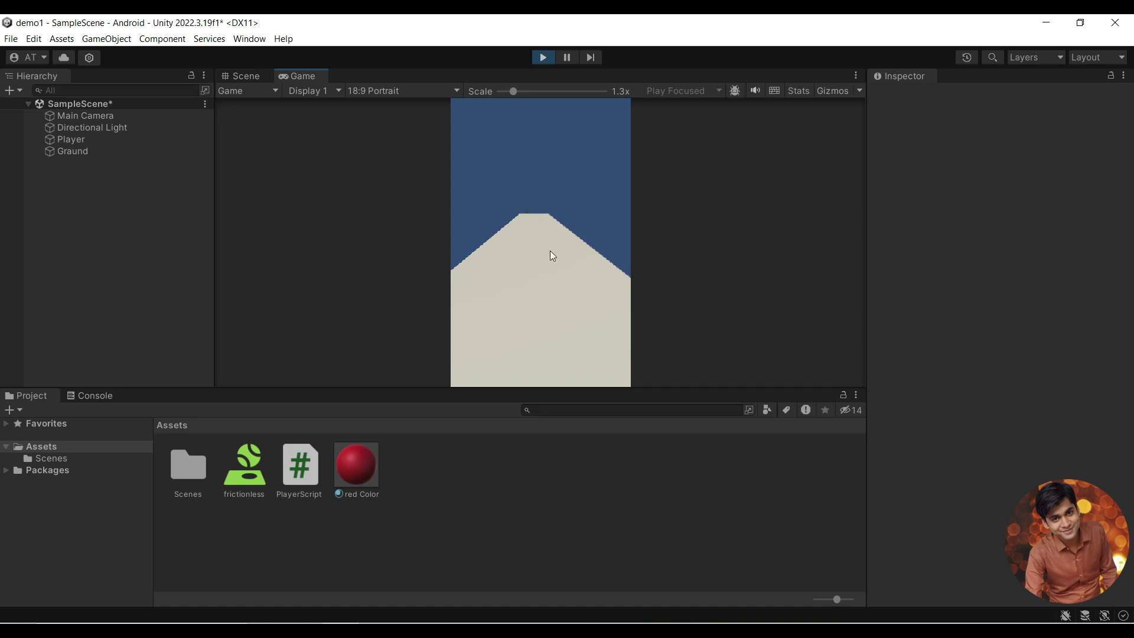
click(543, 59)
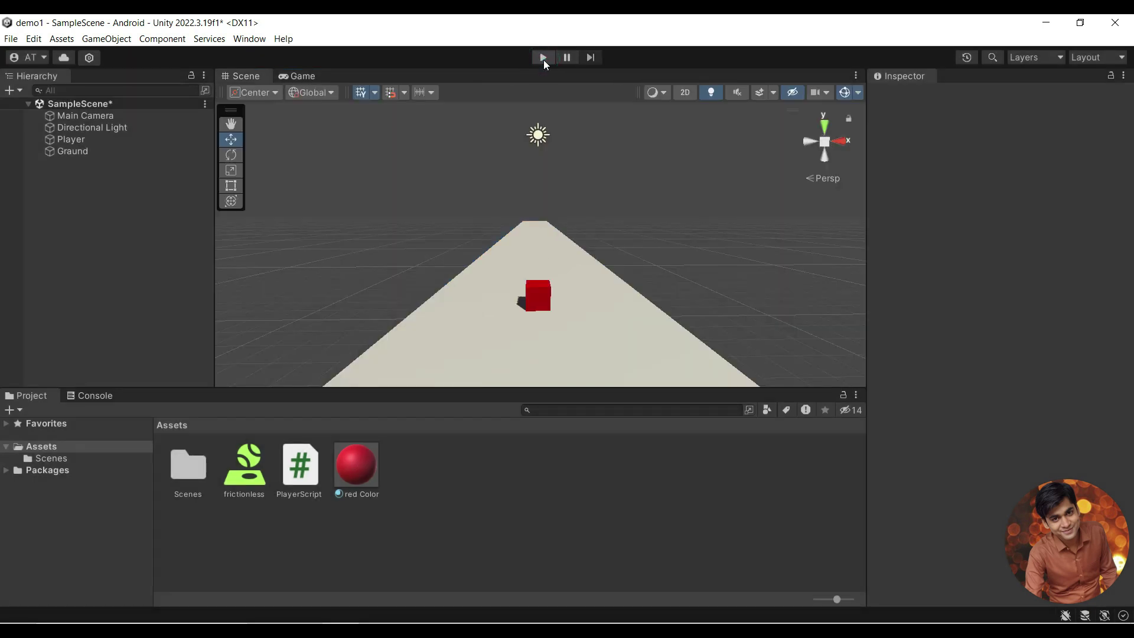
click(543, 56)
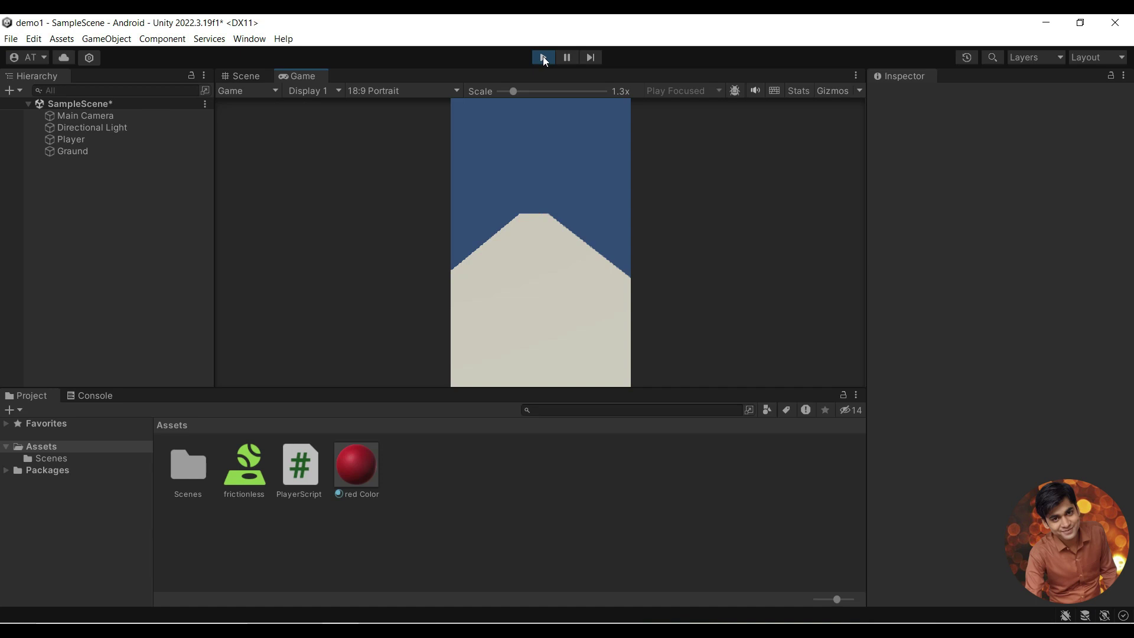
click(544, 57)
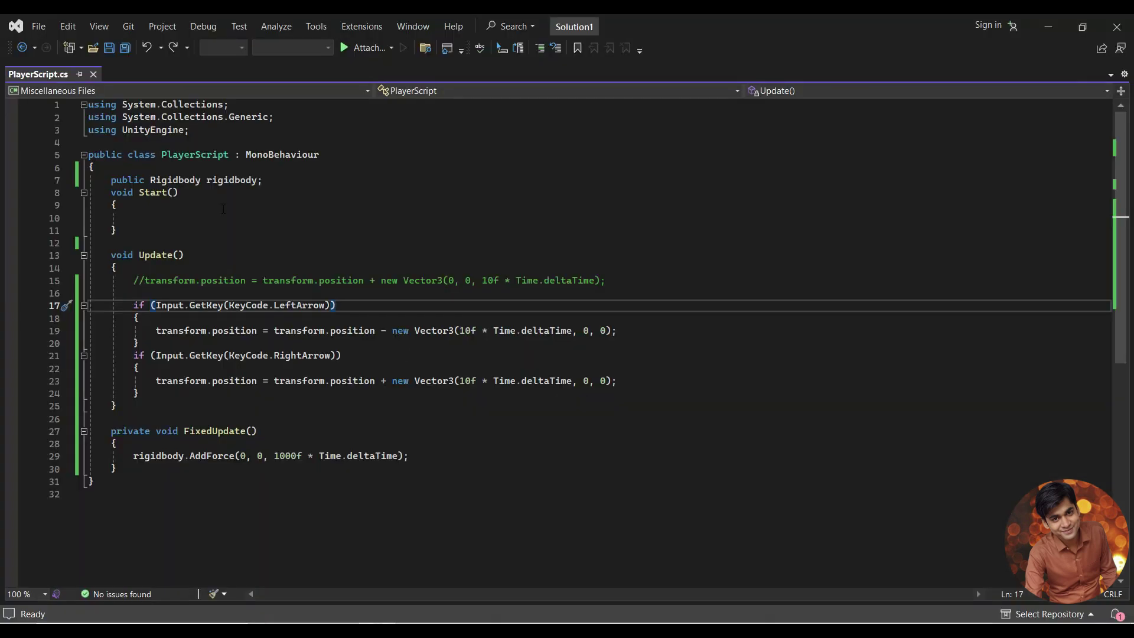
- Add 'private minX = 0;' and 'private maxX = 0;' on new lines below the rigidbody field
click(291, 184)
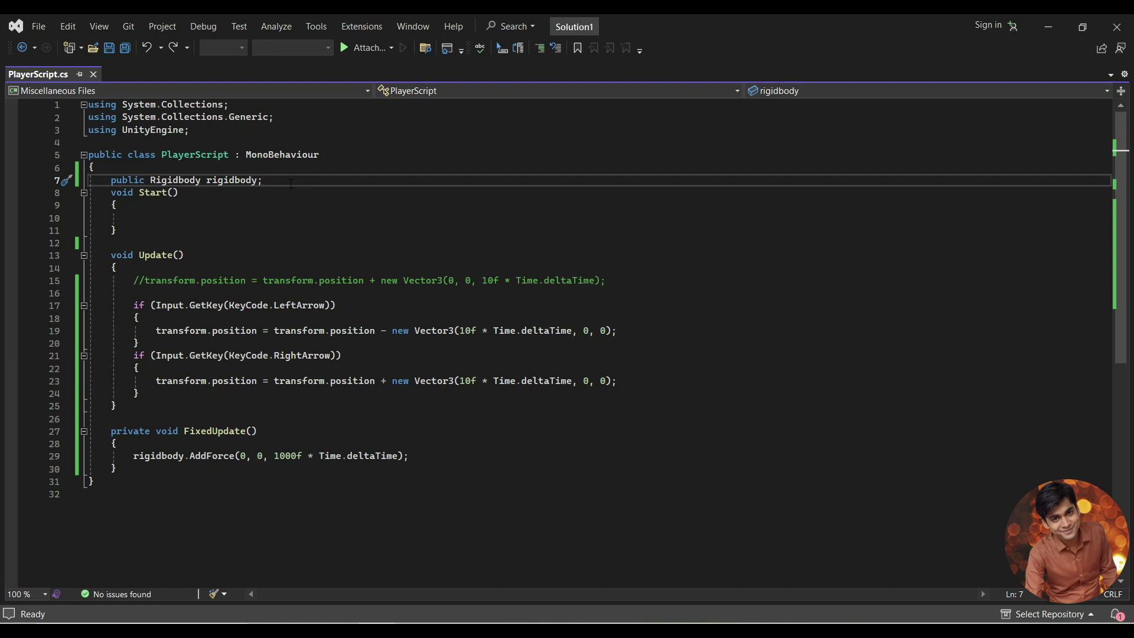
key(Return)
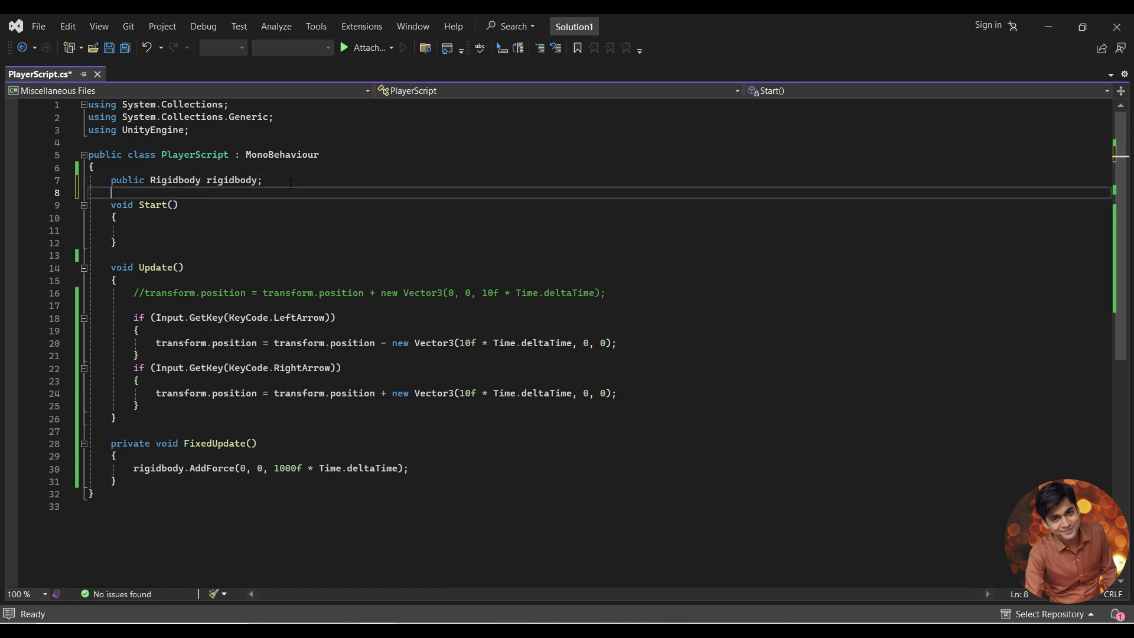
text(private)
text( minX)
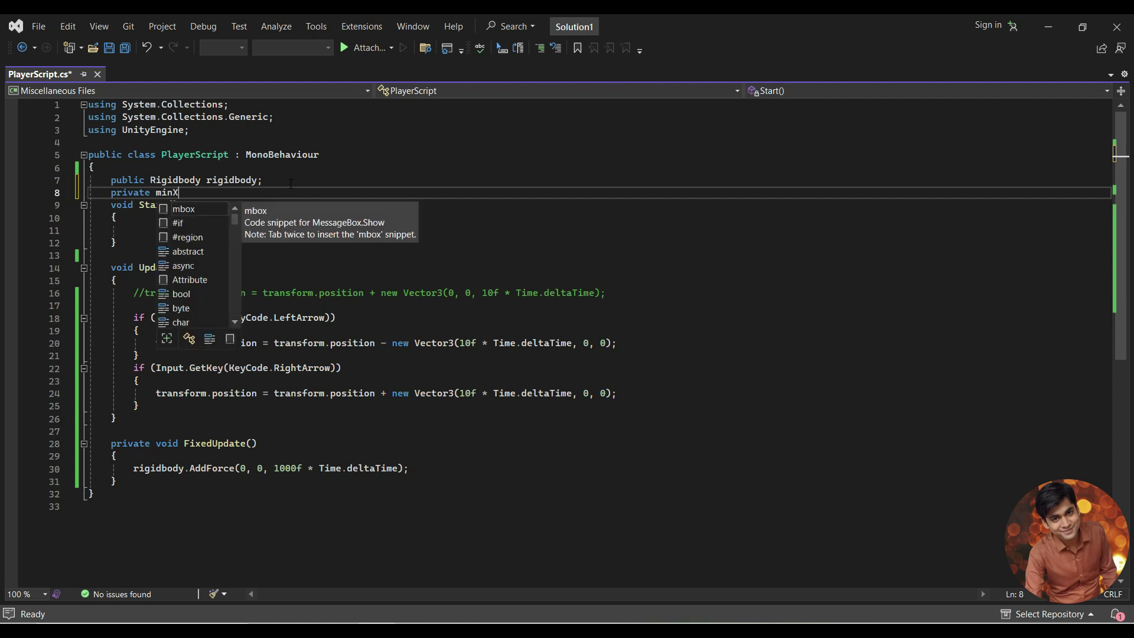
text( = )
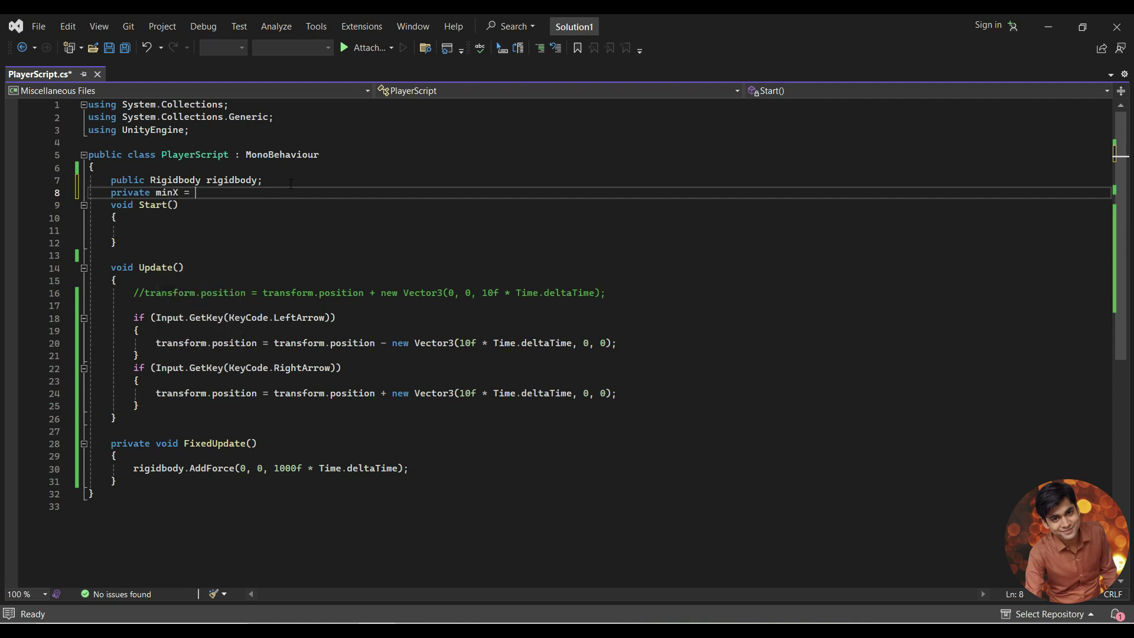
text(0;)
key(Return)
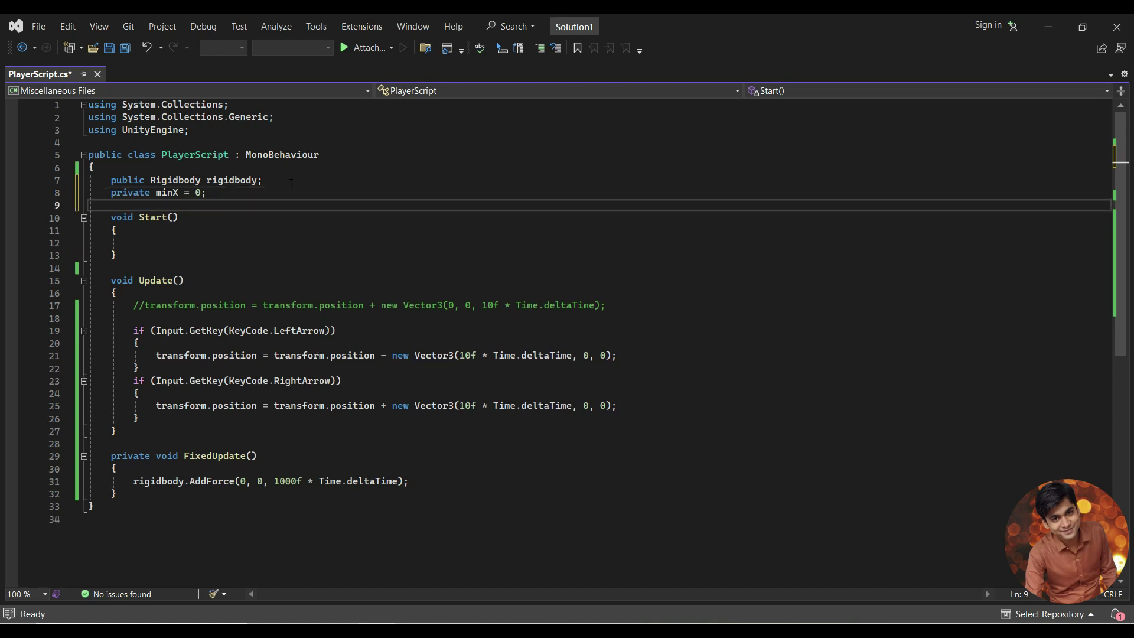
text(pri)
text(vate )
text(ma)
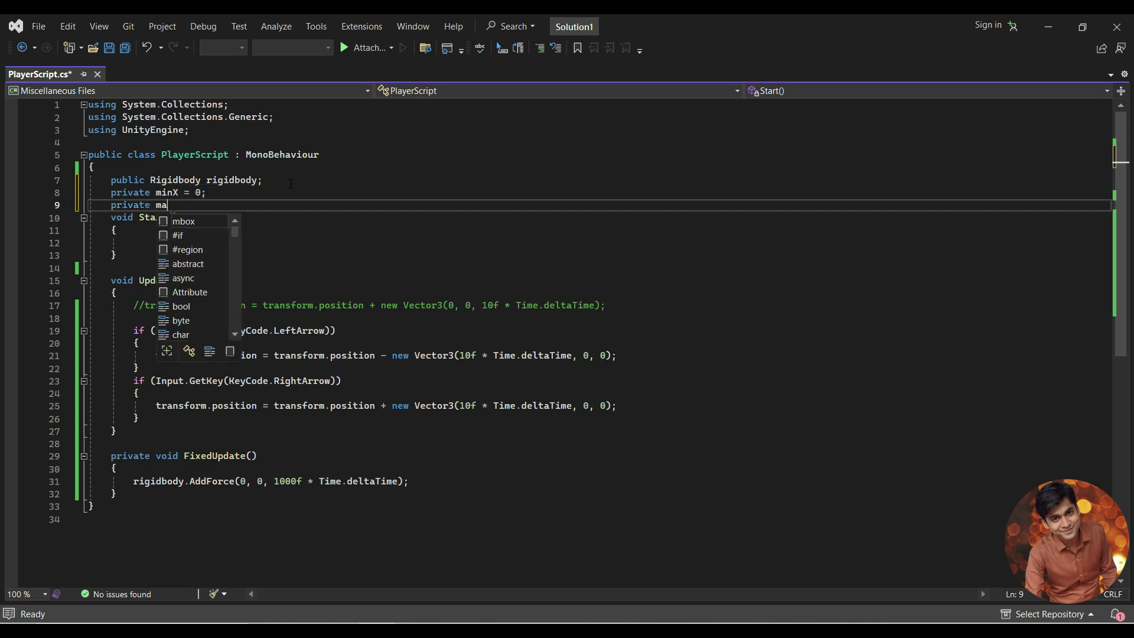
text(xX = )
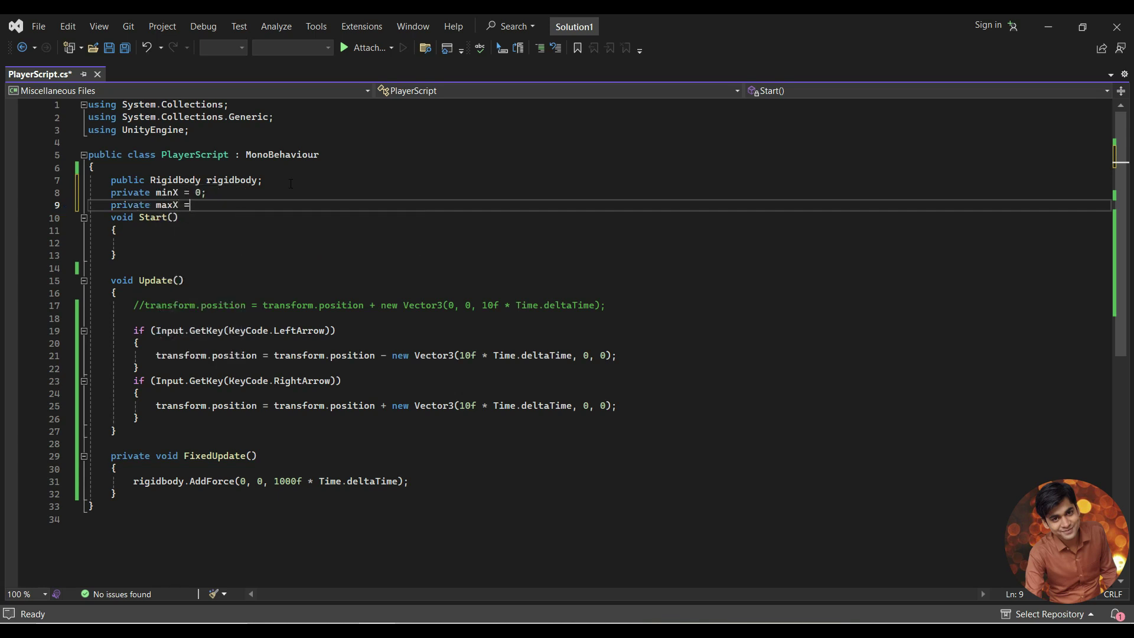
text(0;)
- Select the Player cube in Unity and drag it along X to the ground's right edge
key(alt+Tab)
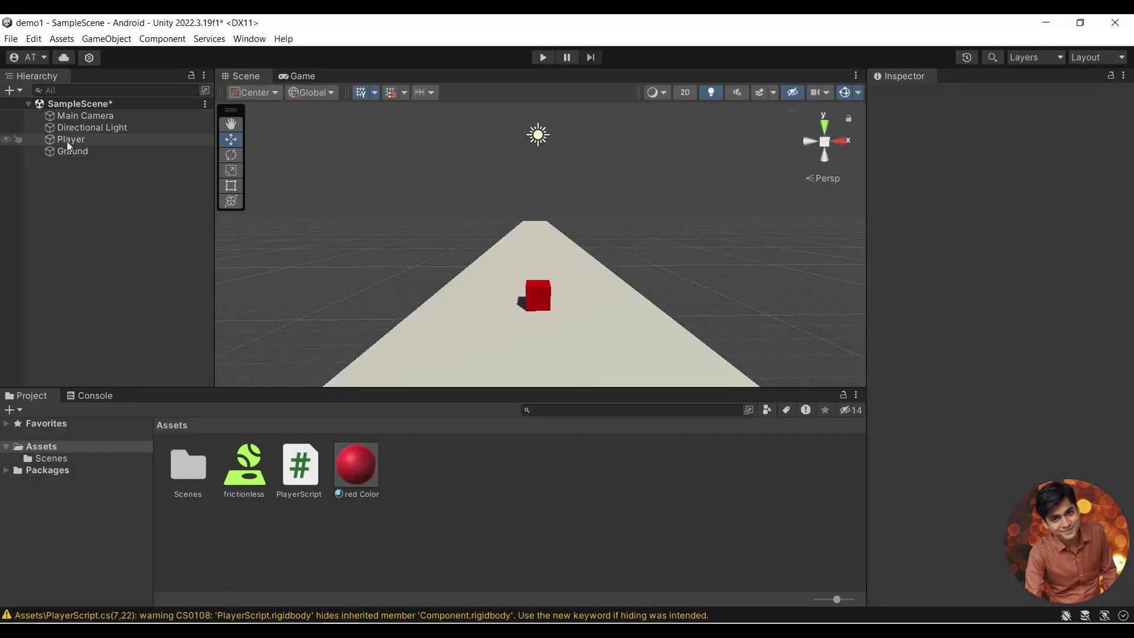
click(68, 140)
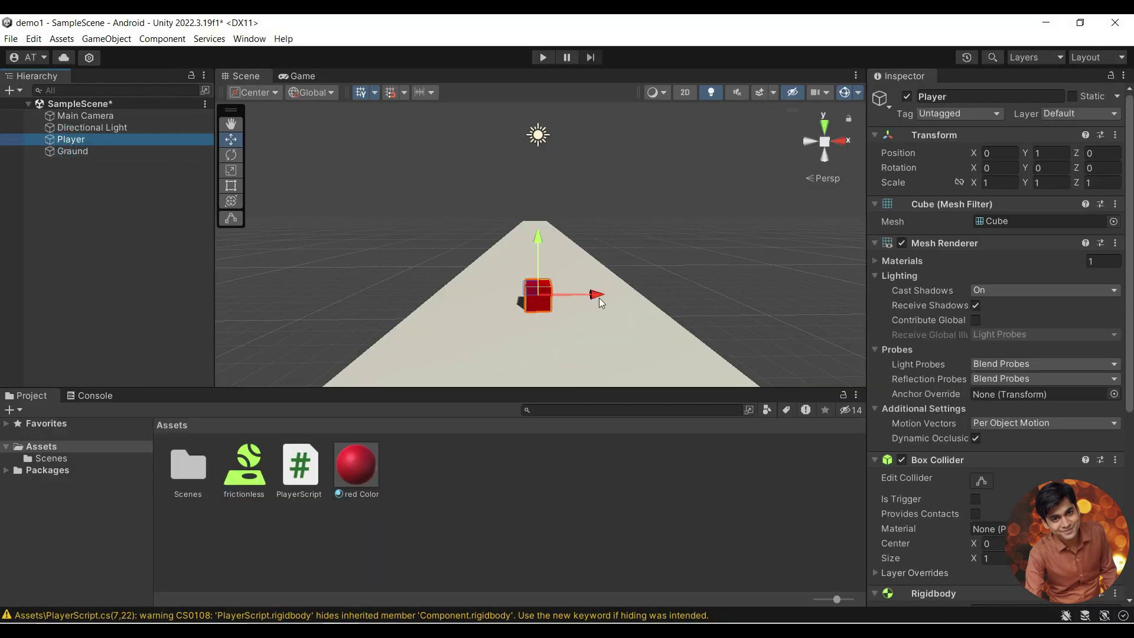
mouse_move(598, 294)
mouse_down()
mouse_move(685, 301)
mouse_move(702, 291)
mouse_up()
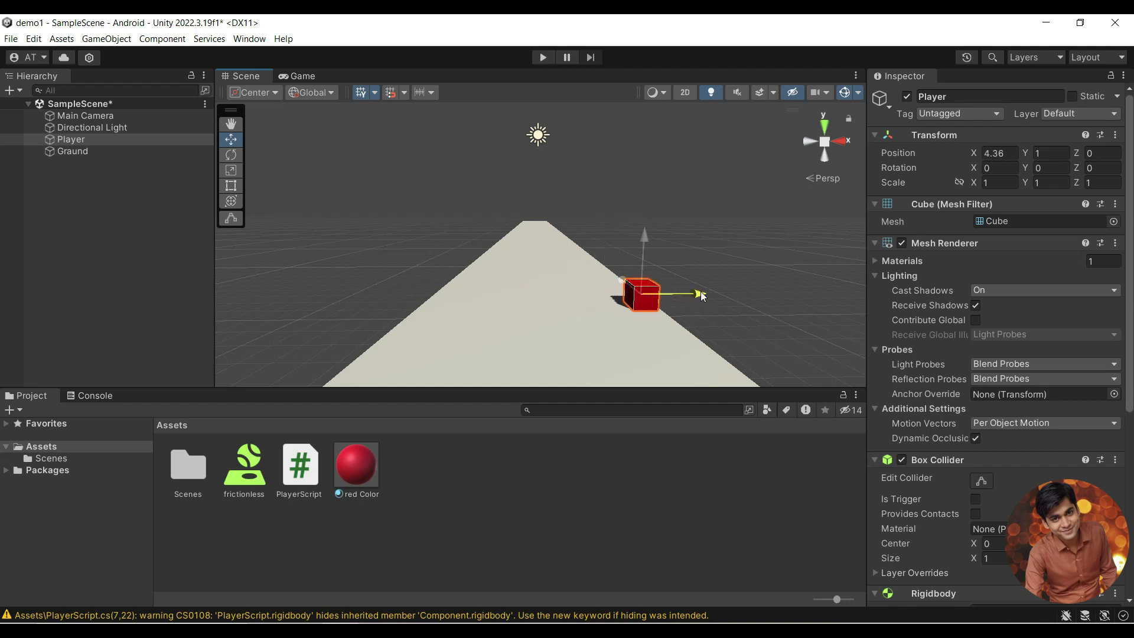
mouse_move(702, 296)
mouse_down()
mouse_move(515, 293)
mouse_move(493, 305)
mouse_up()
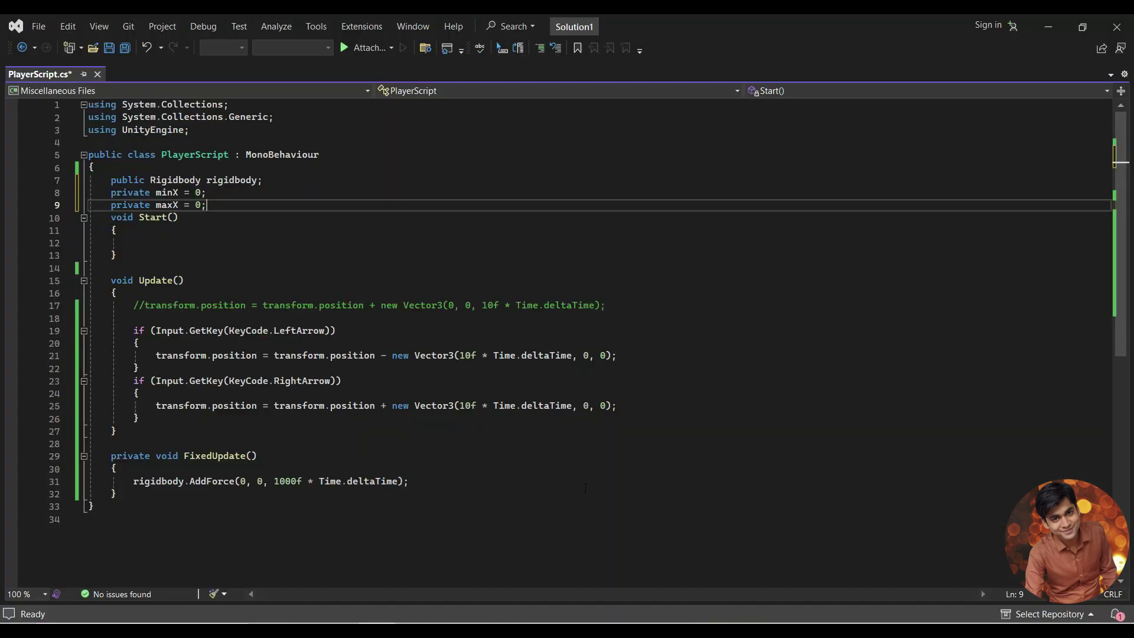
- Set minX to -4.45 and maxX to 4.45, then save the script
click(200, 193)
text(-)
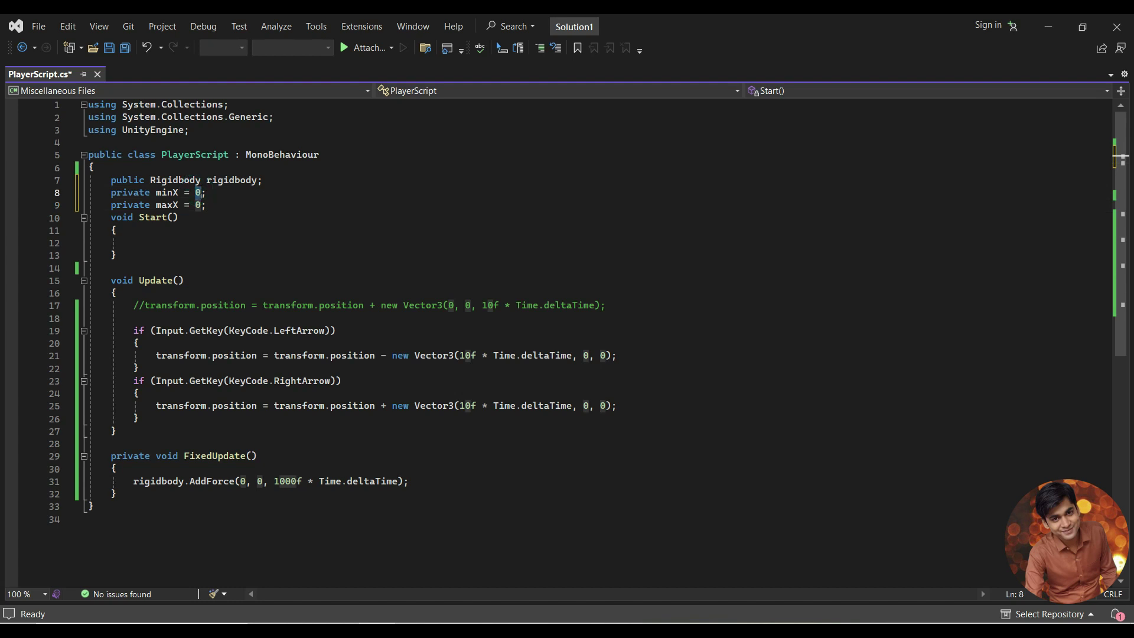
text(4.45)
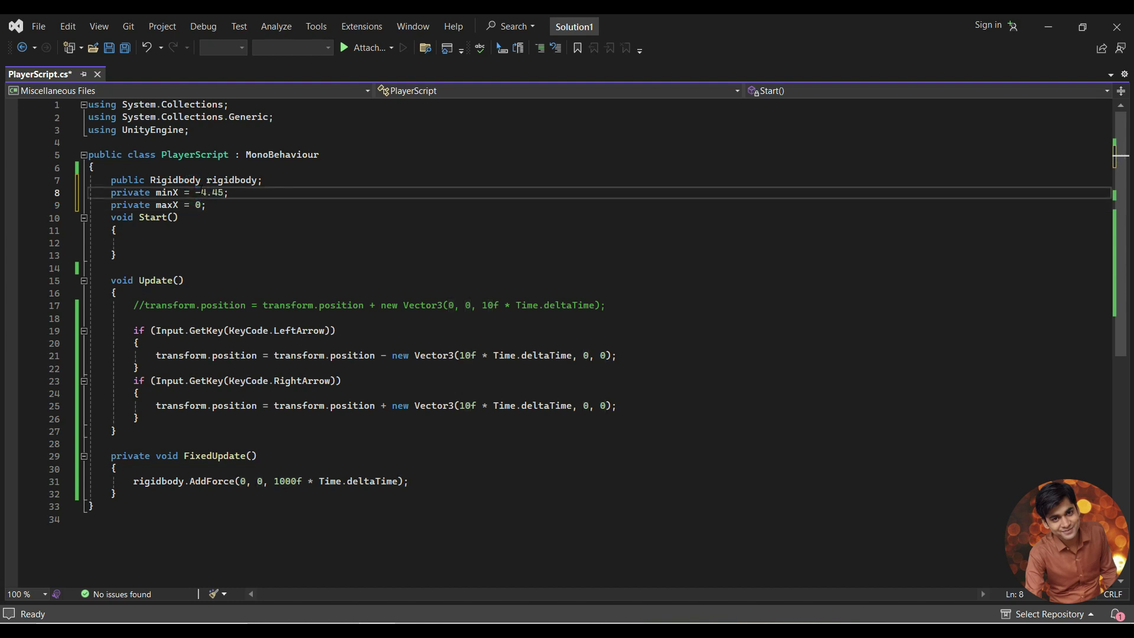
double_click(200, 205)
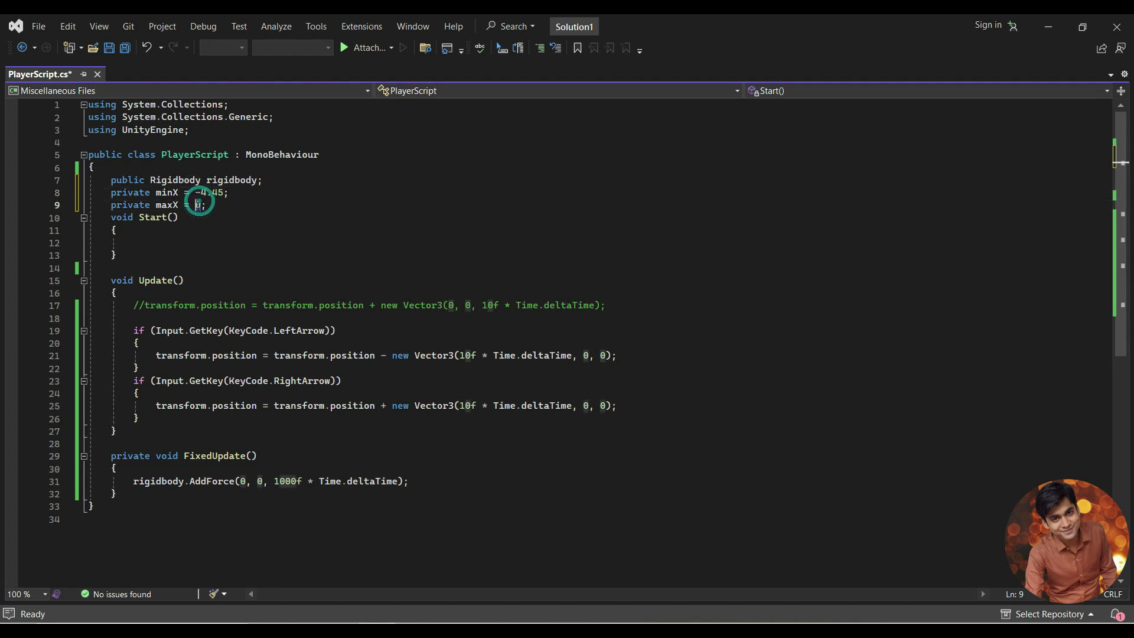
text(4.45)
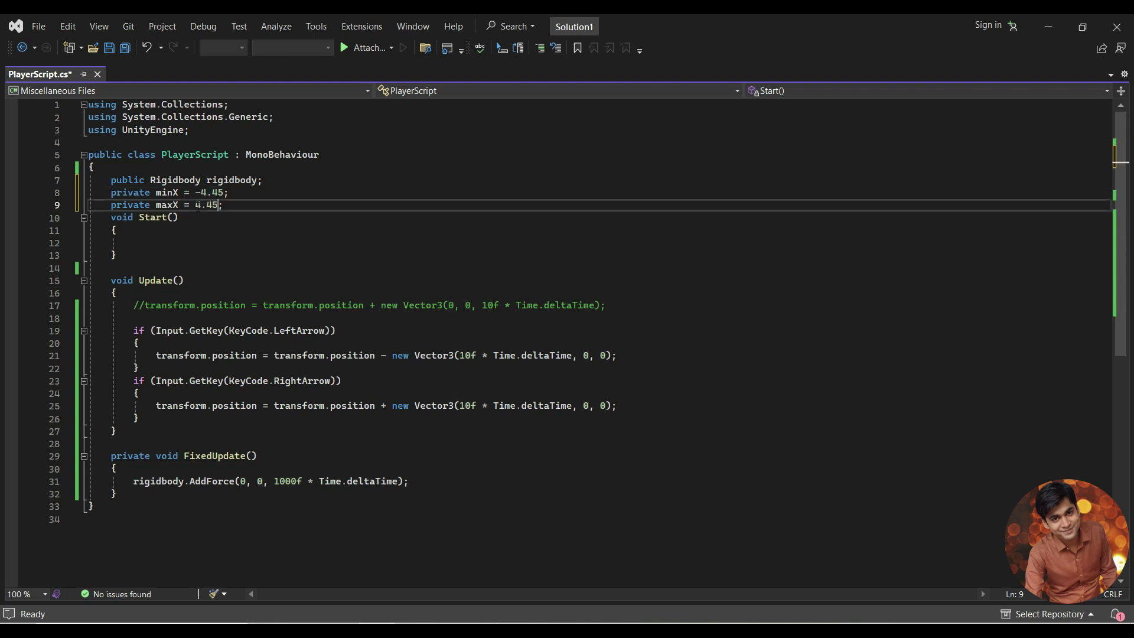
key(ctrl+s)
- Delete the commented-out transform.position line in Update
drag(607, 306, 613, 292)
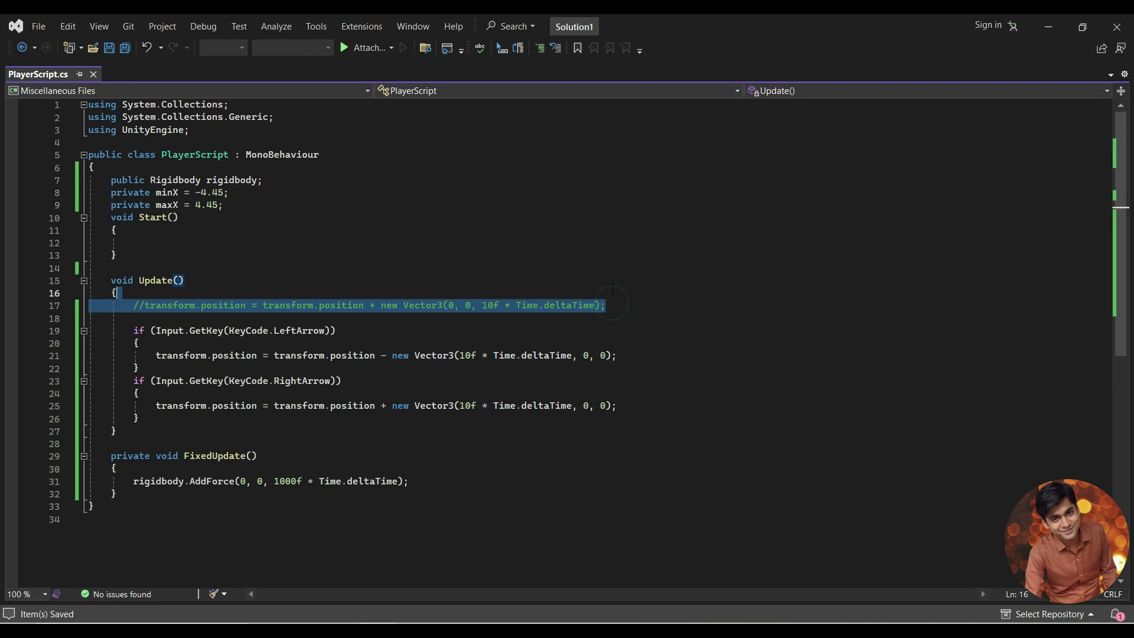
key(BackSpace)
key(Return)
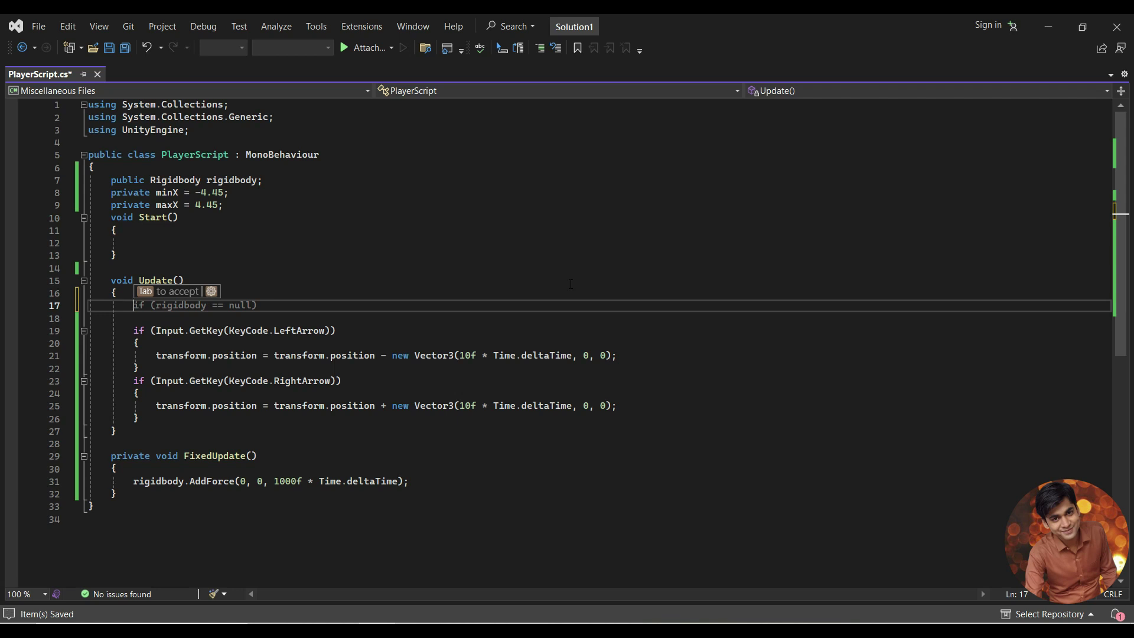
- Insert 'Vector3 playerPos = transform.position;' as the first line of Update and save
drag(156, 355, 258, 355)
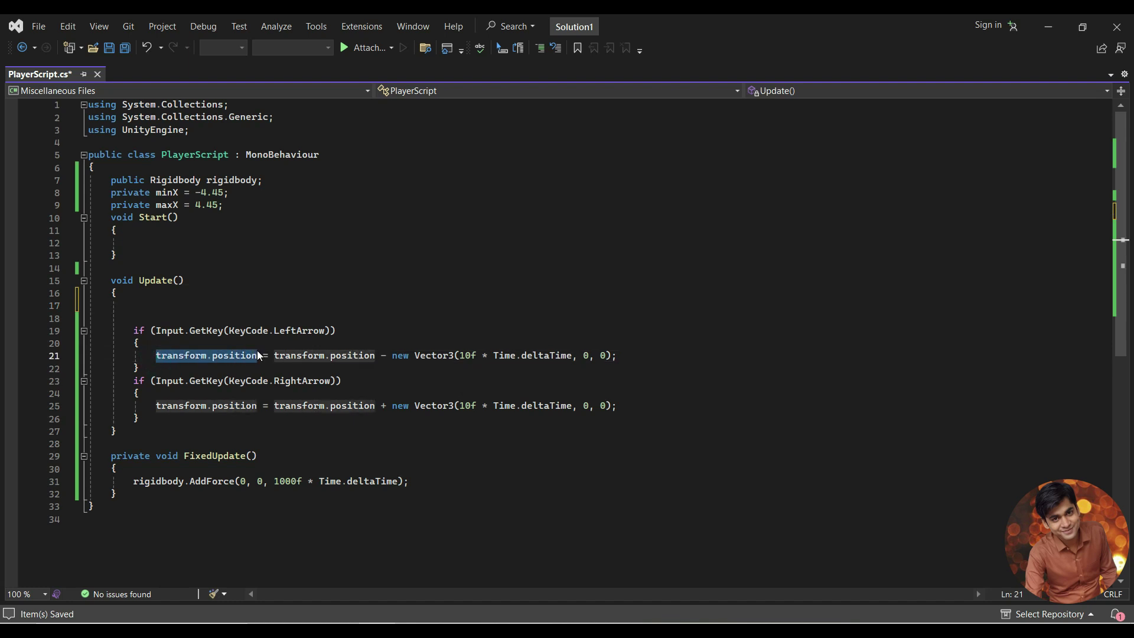
click(256, 299)
key(Return)
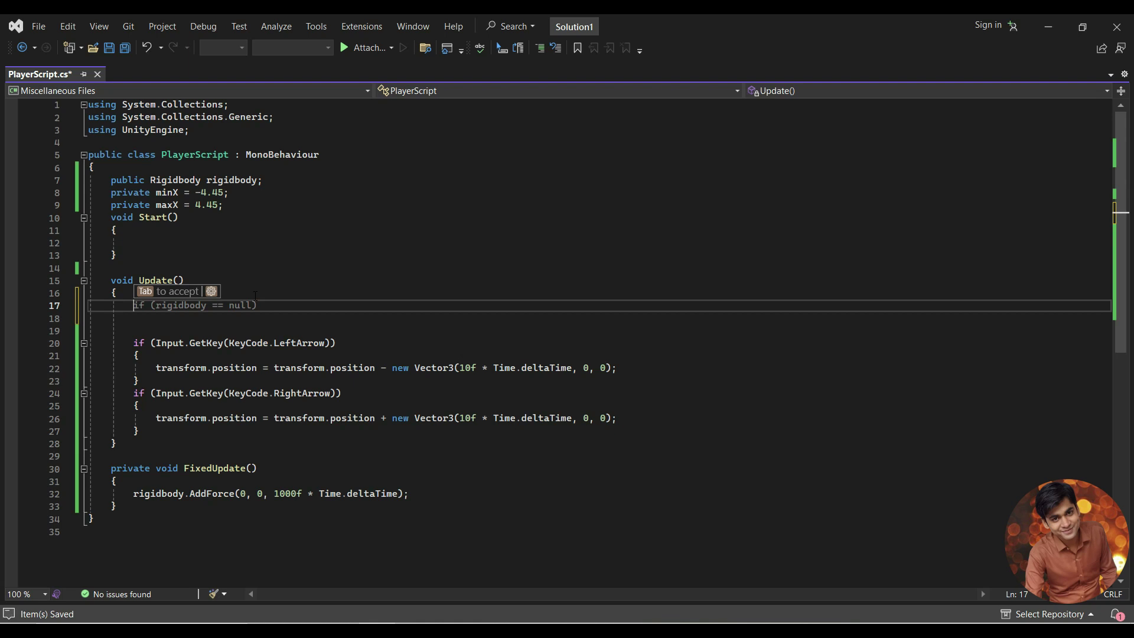
text(Vec)
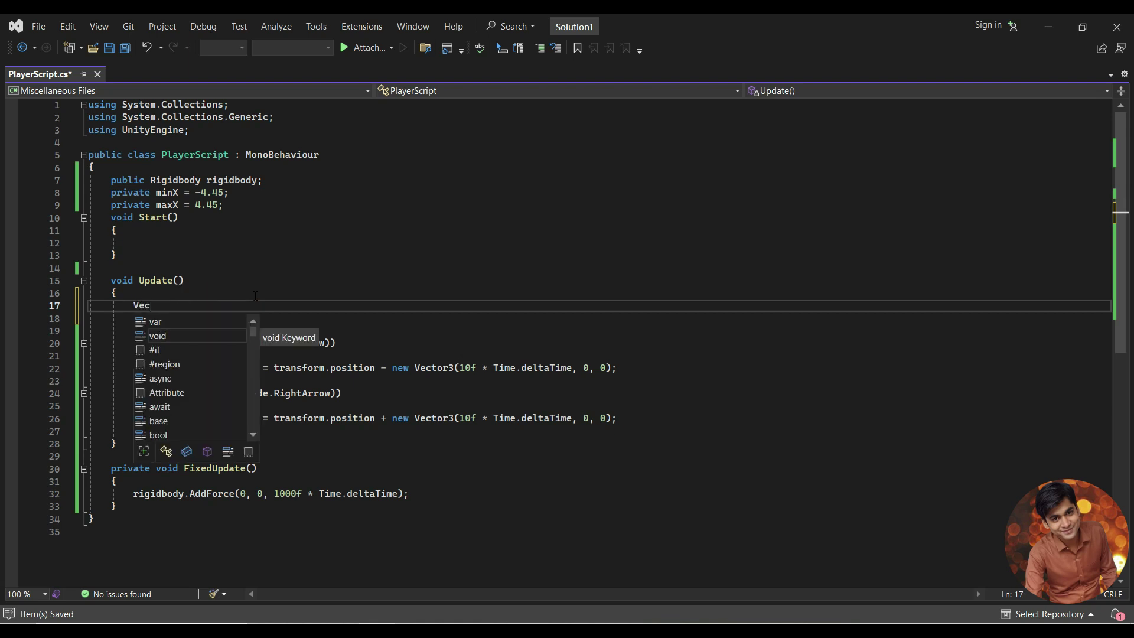
text(tor)
text(3)
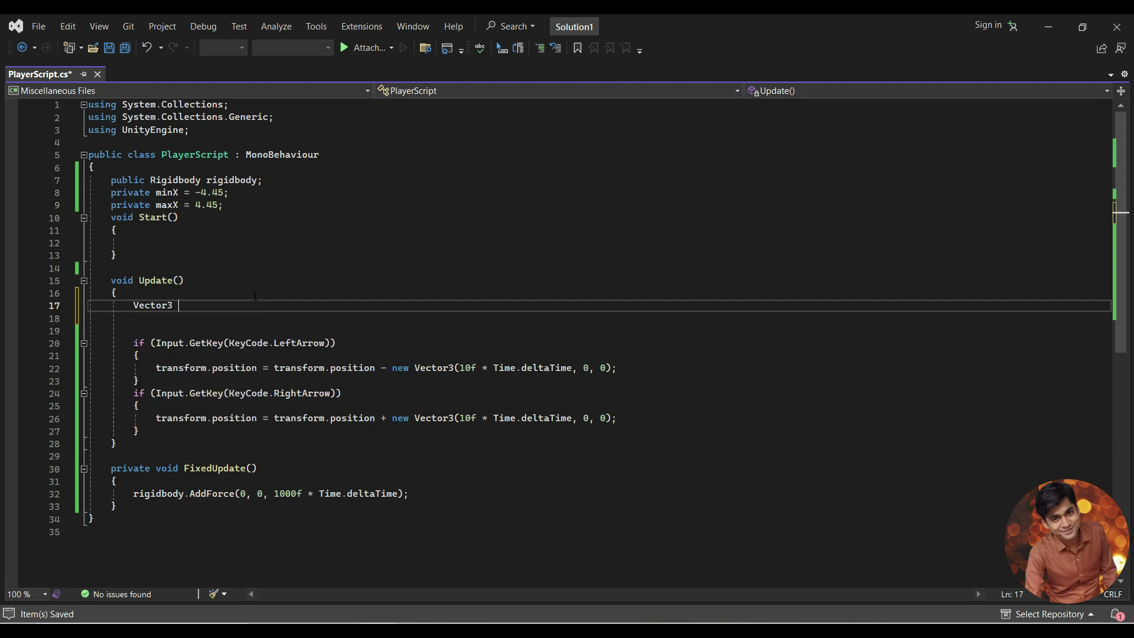
text( pla)
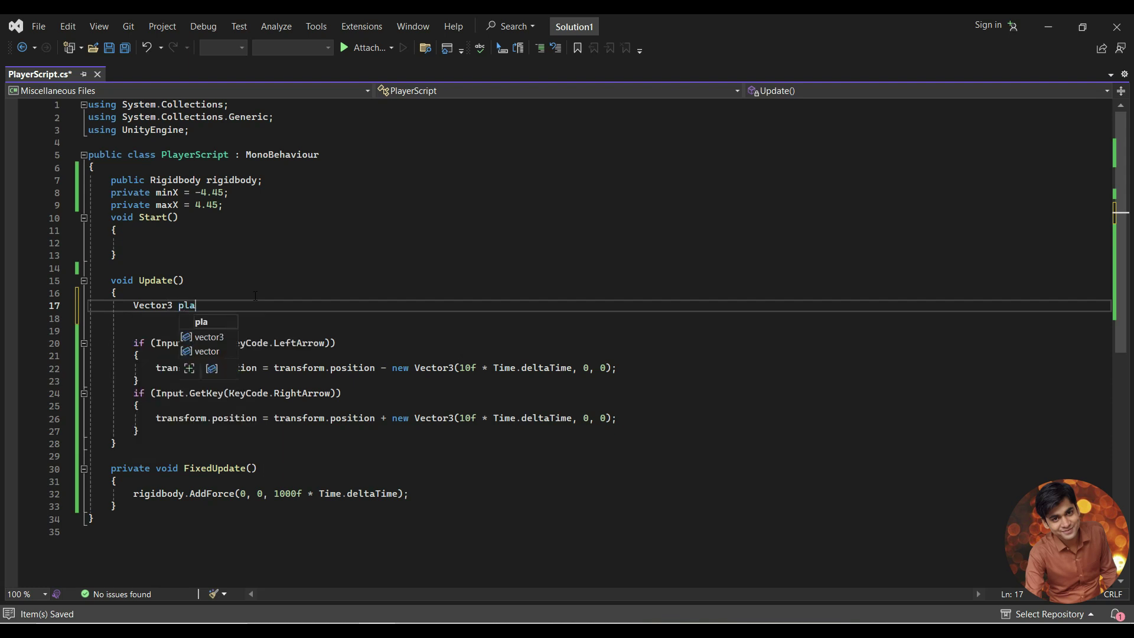
text(yerPos = transform.position)
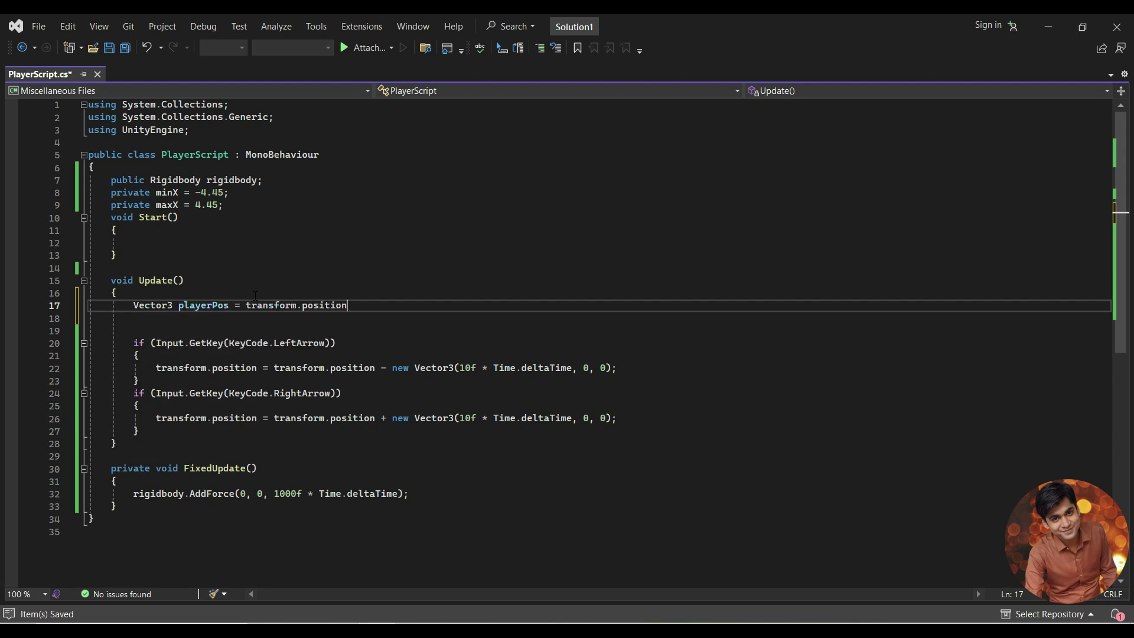
text(;)
key(ctrl+s)
click(438, 369)
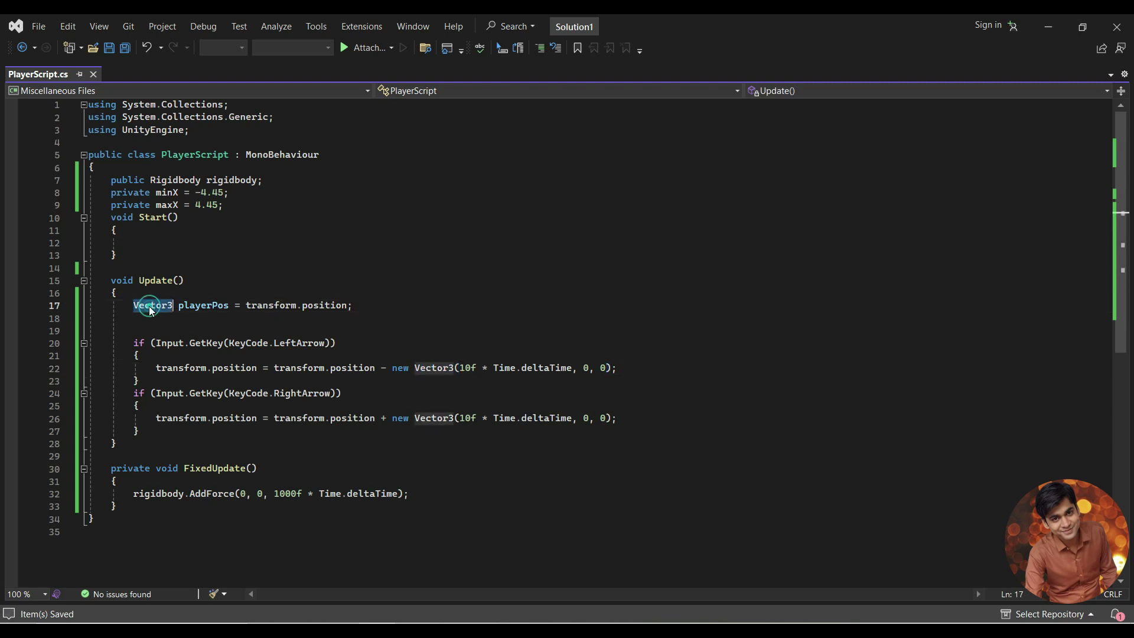
click(127, 306)
drag(127, 305, 194, 305)
double_click(193, 305)
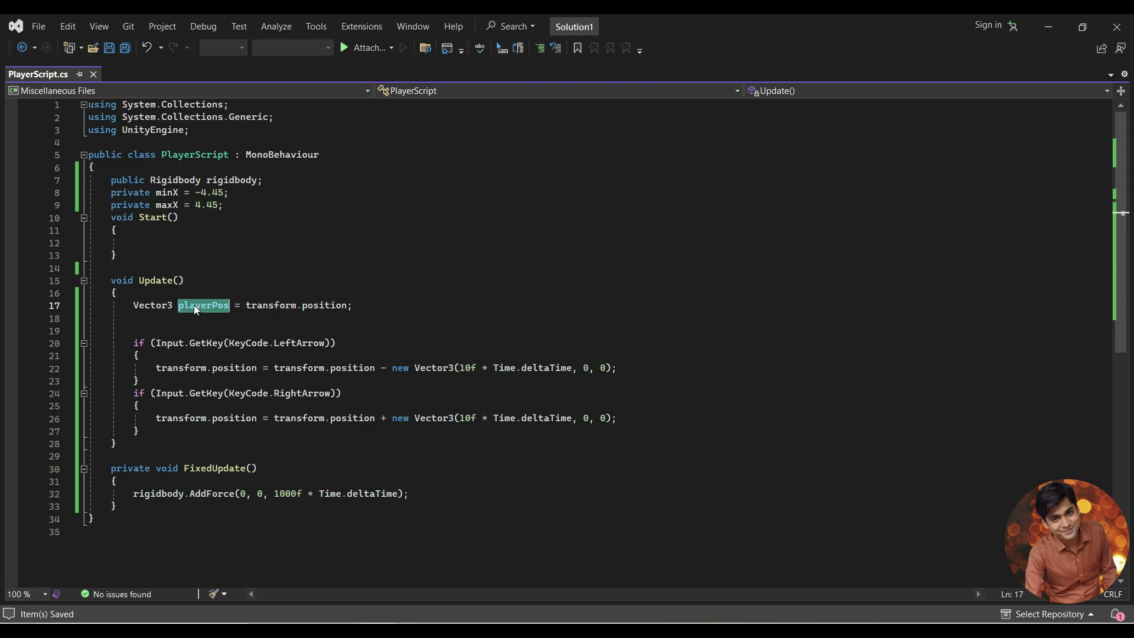
- Below playerPos, start the condition 'if(playerPos.x < minx'
click(373, 304)
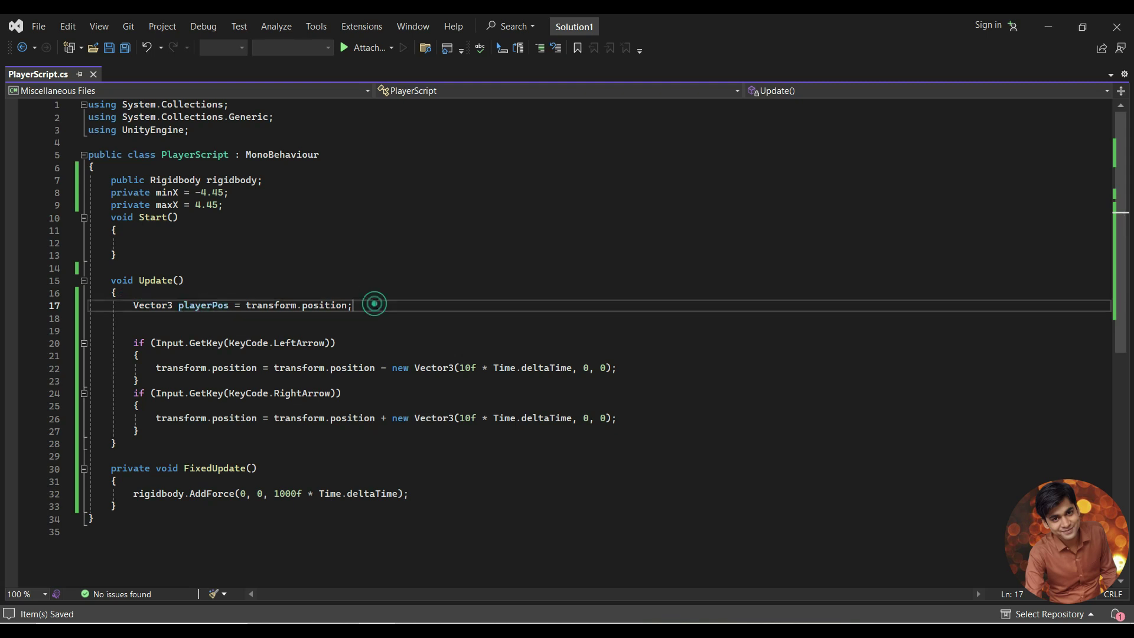
key(Return)
text(if)
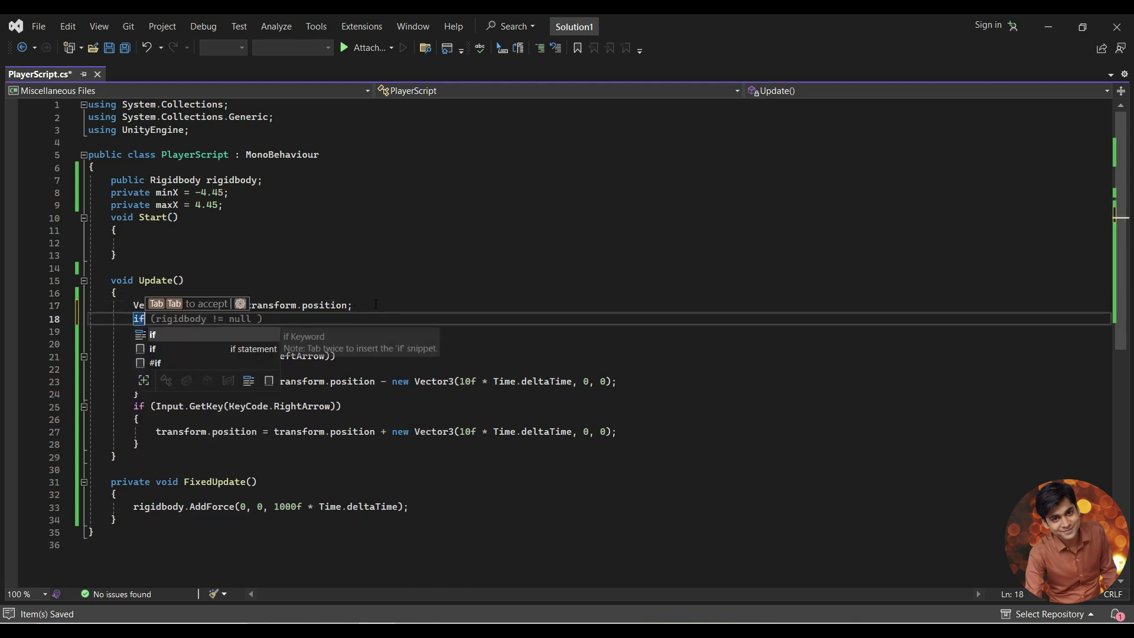
text(()
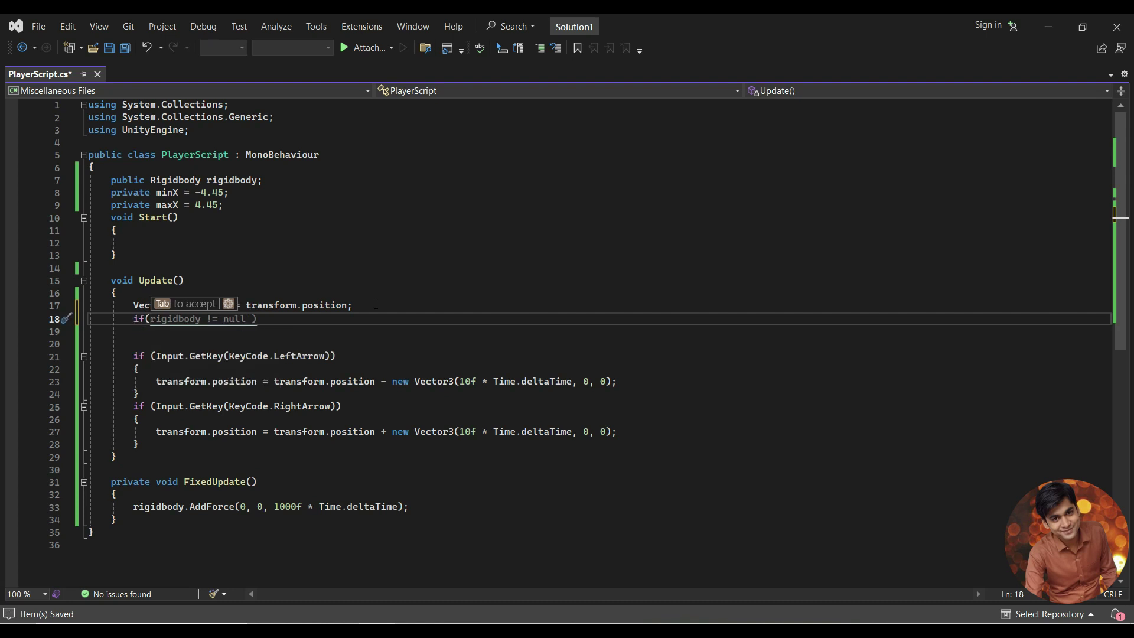
text(pl)
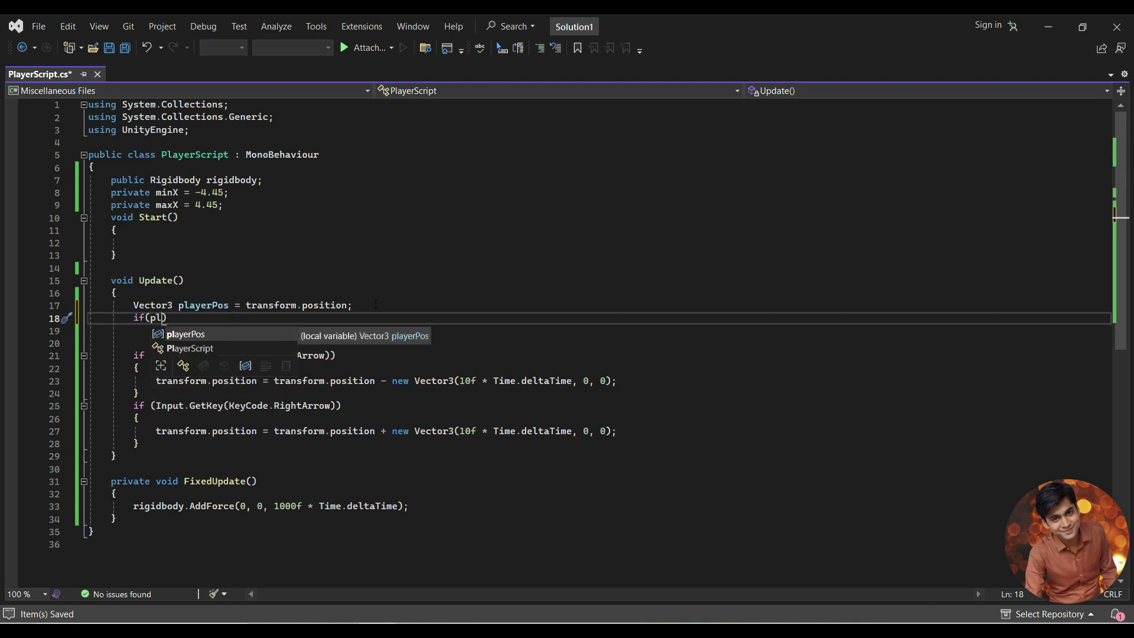
key(Tab)
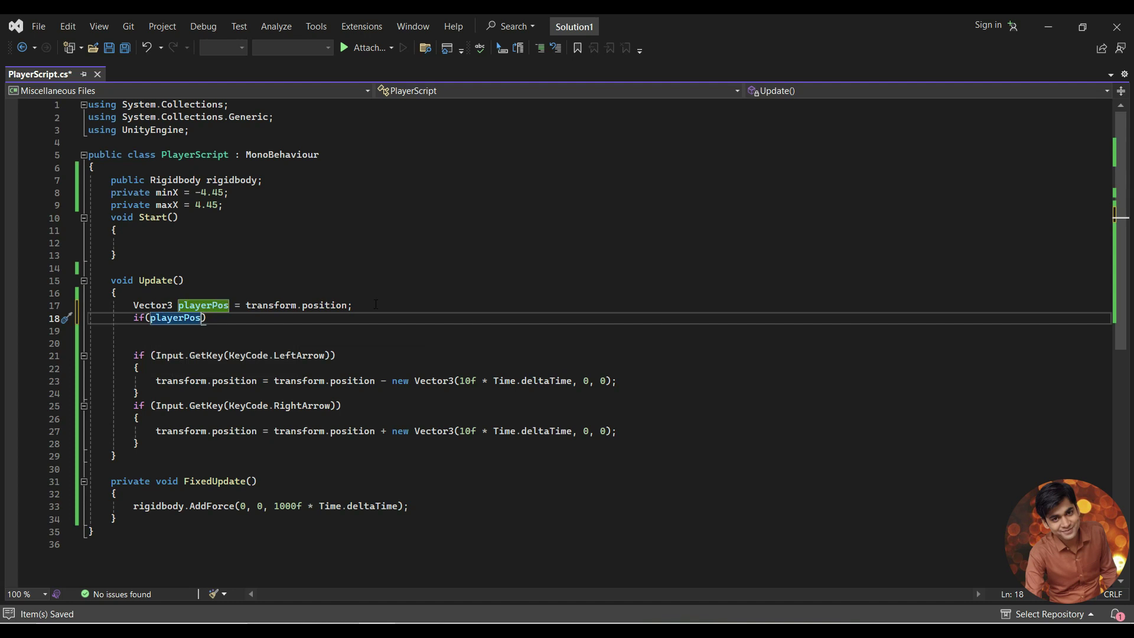
text(.)
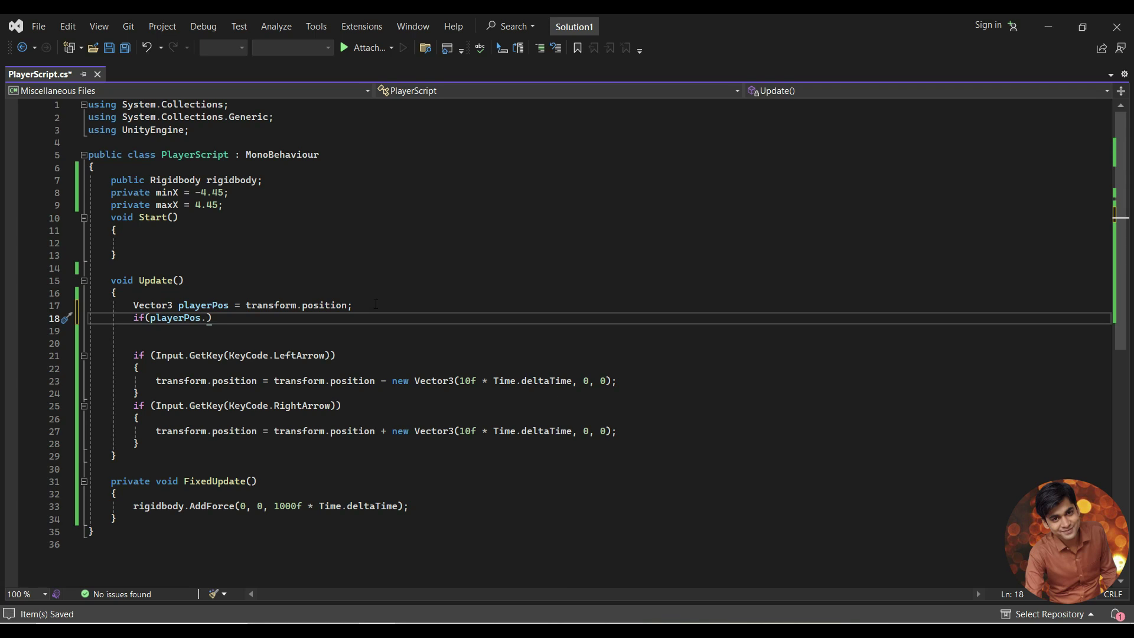
text(x)
text( <)
text( mi)
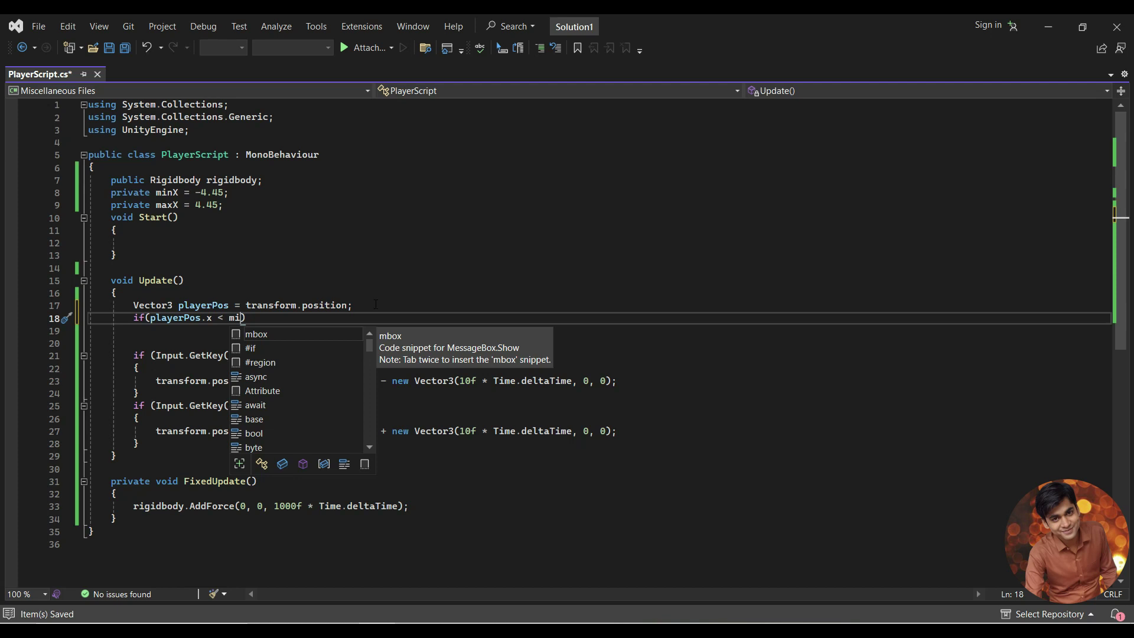
text(nx)
- Change the minX and maxX fields from private to public
click(139, 176)
double_click(140, 176)
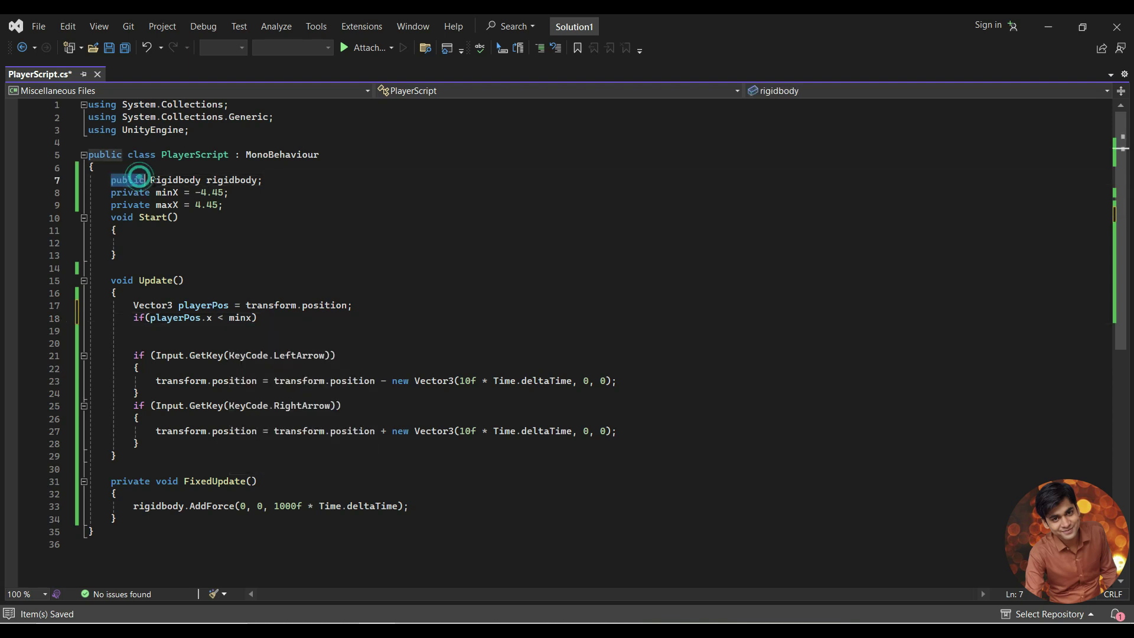
double_click(127, 193)
text(public)
double_click(127, 205)
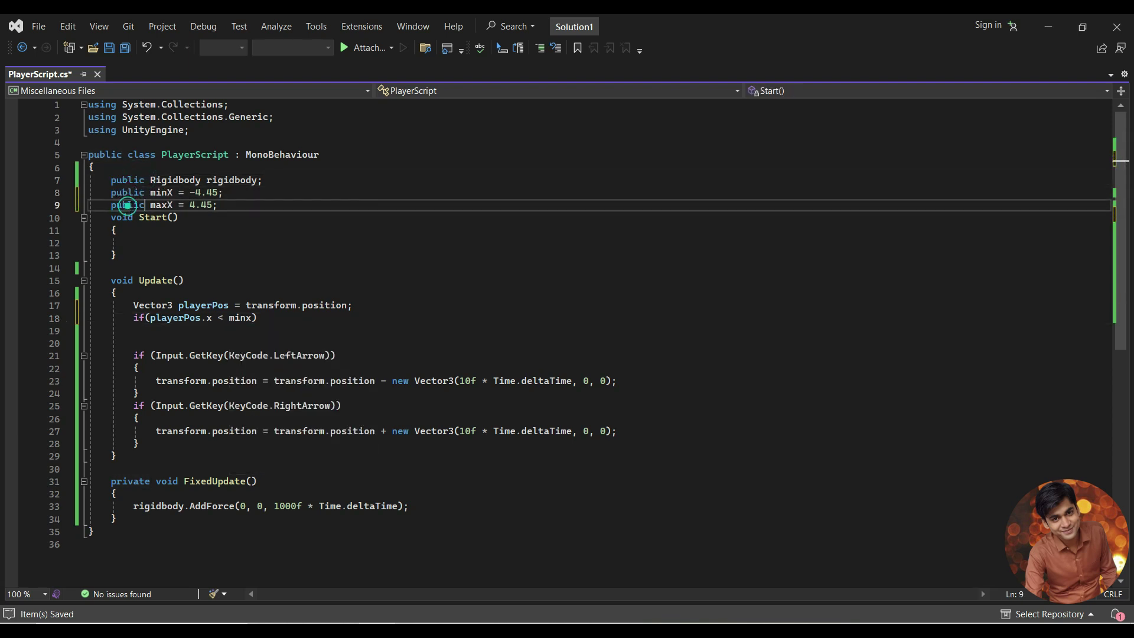
text(public)
- Correct 'minx' in the if-condition to 'minX' and add the opening brace
click(163, 193)
double_click(162, 192)
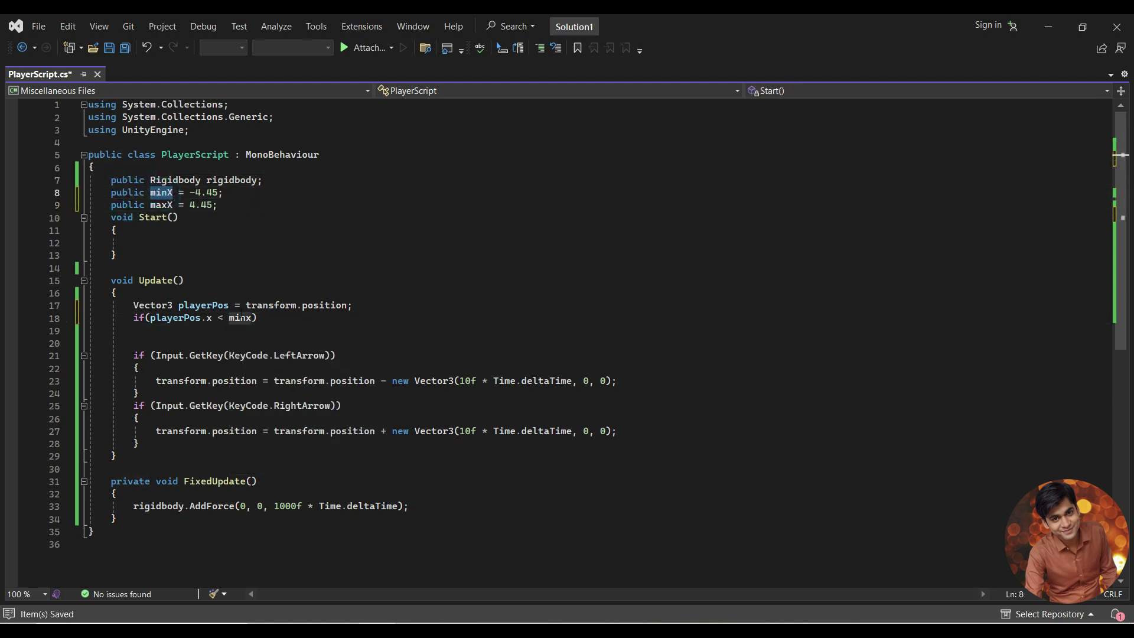
double_click(240, 317)
text(minX)
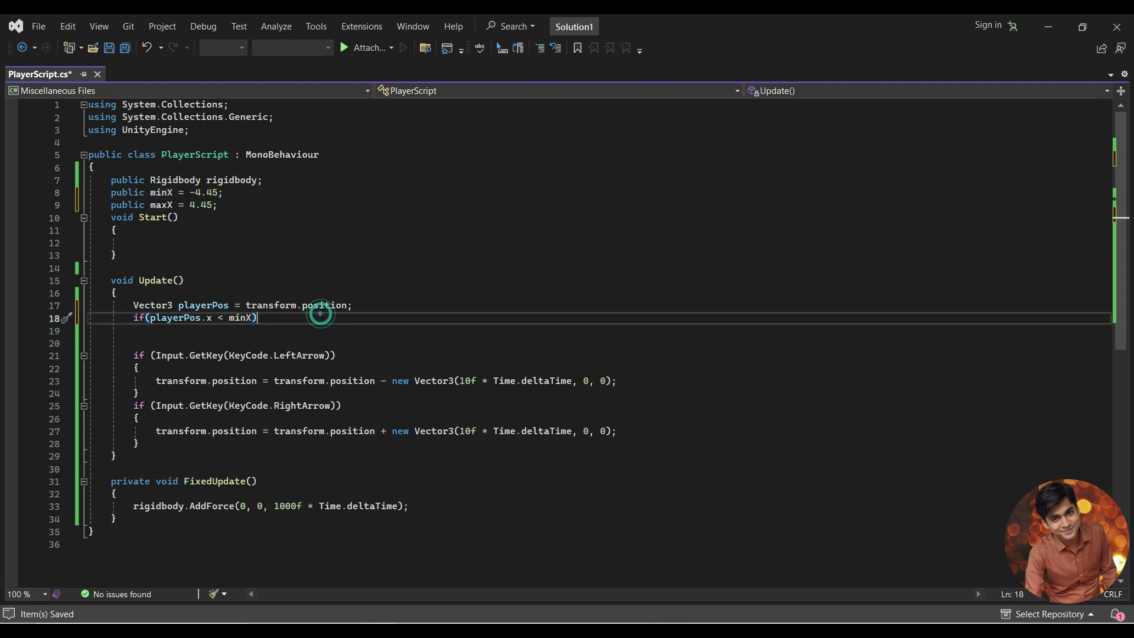
text( {)
- Give the if block the body 'playerPos.x = minX;'
key(Return)
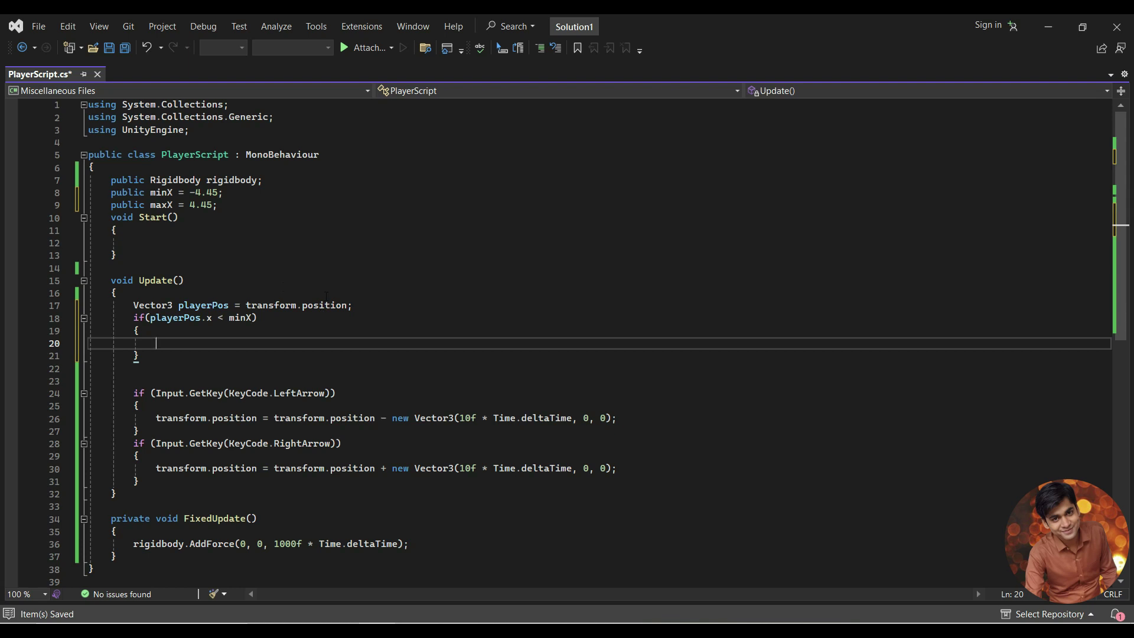
drag(150, 319, 212, 319)
key(ctrl+c)
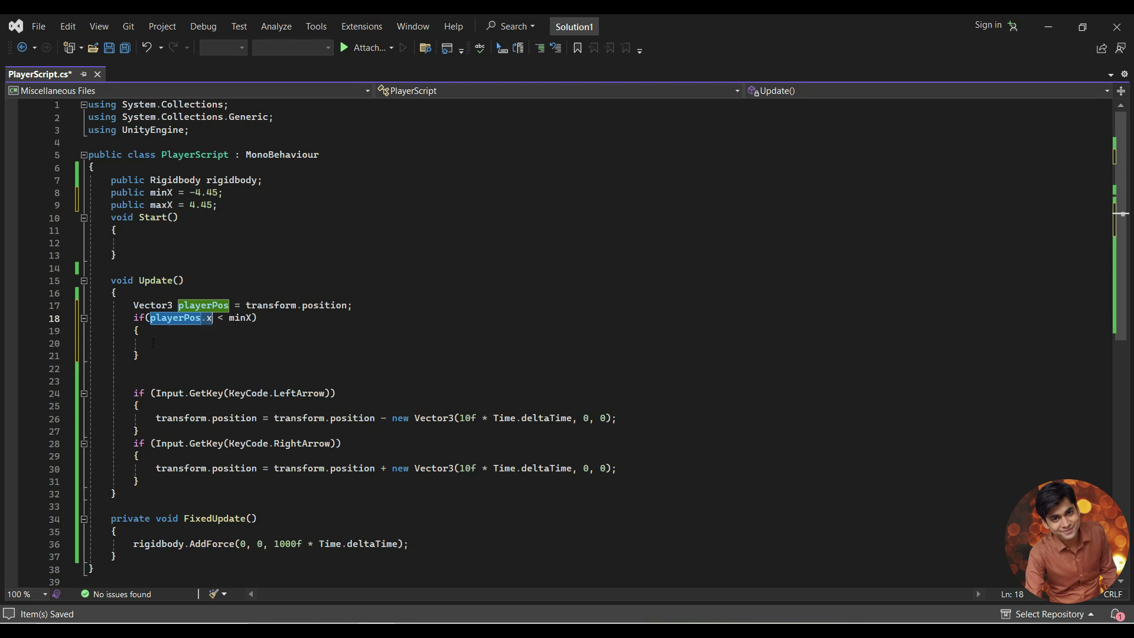
click(195, 343)
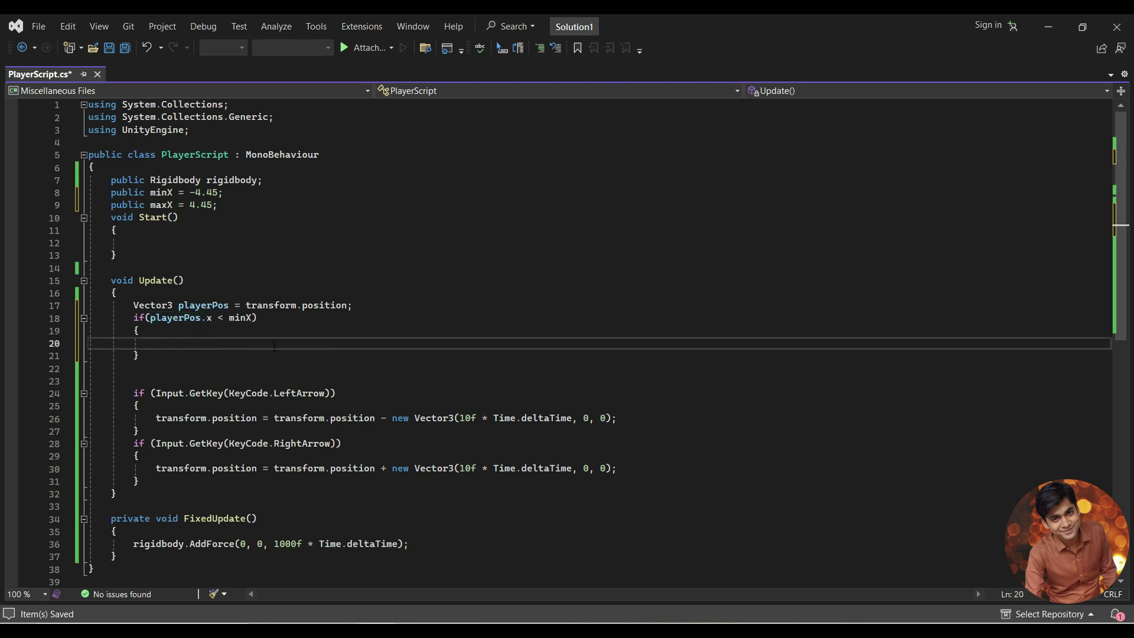
key(ctrl+v)
text(=)
key(Up)
key(Up)
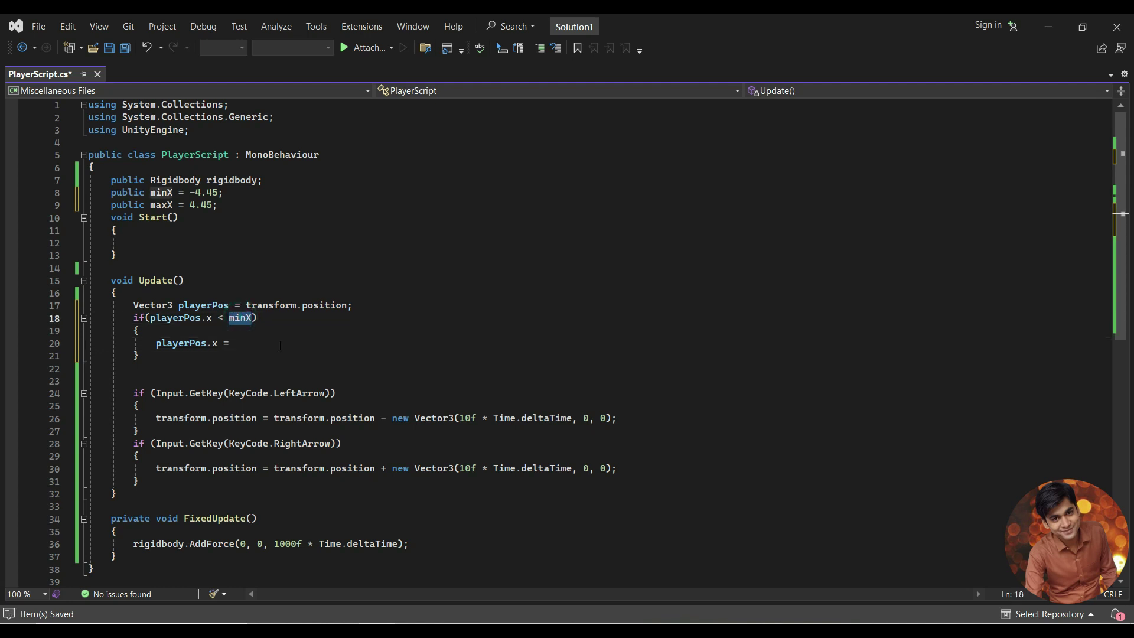
click(280, 345)
text(minX;)
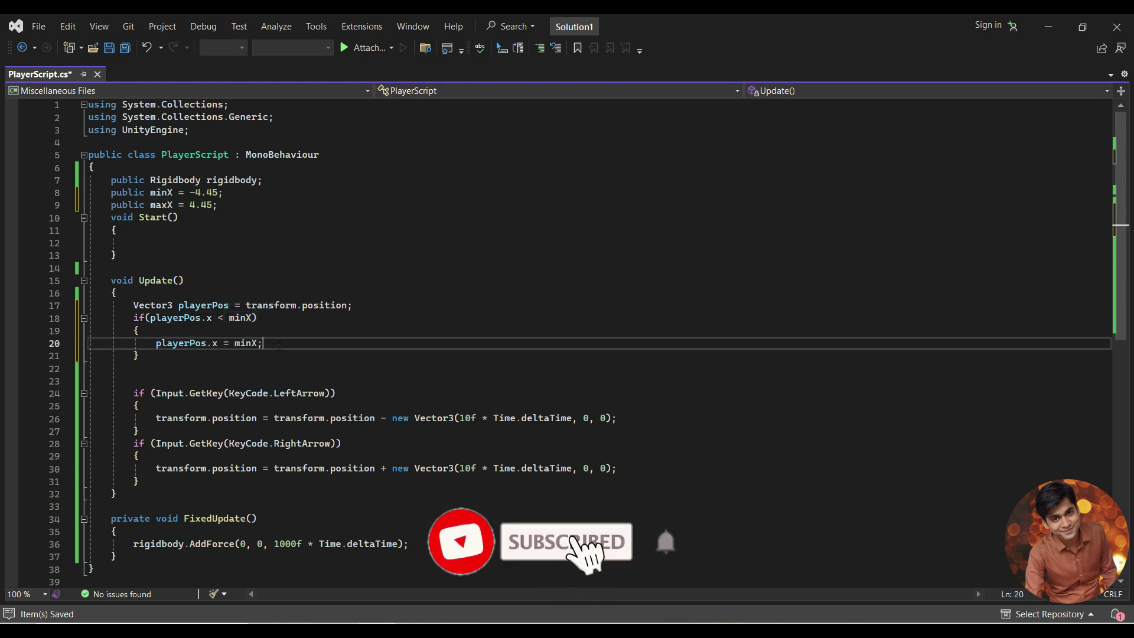
- Review the minX check against -4.45 and paste a copy of the block below it
click(151, 319)
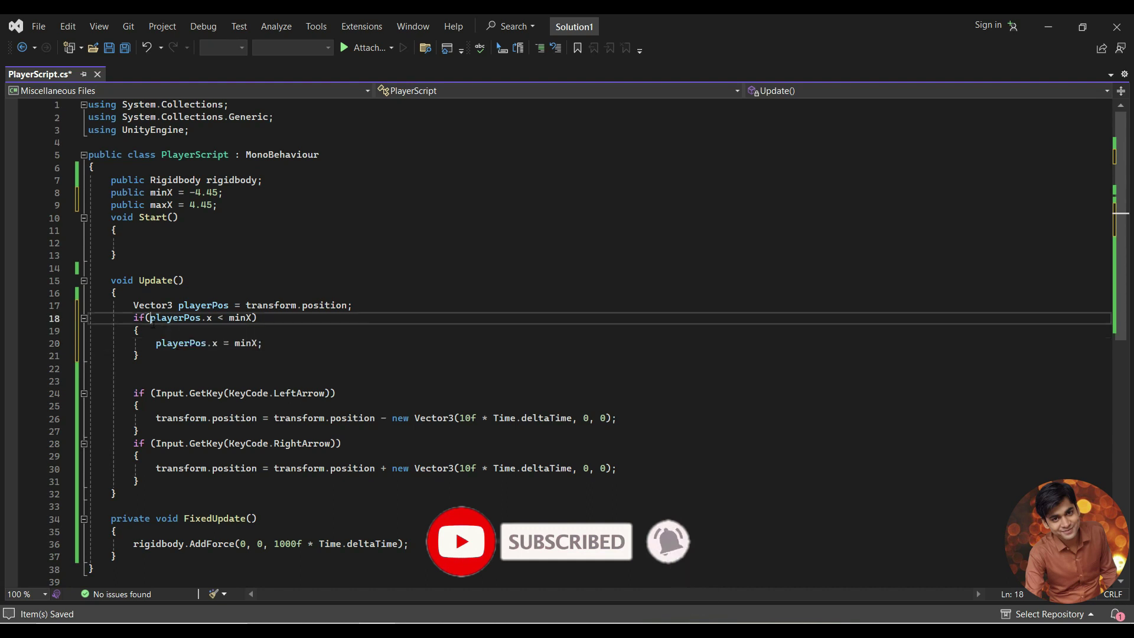
double_click(152, 320)
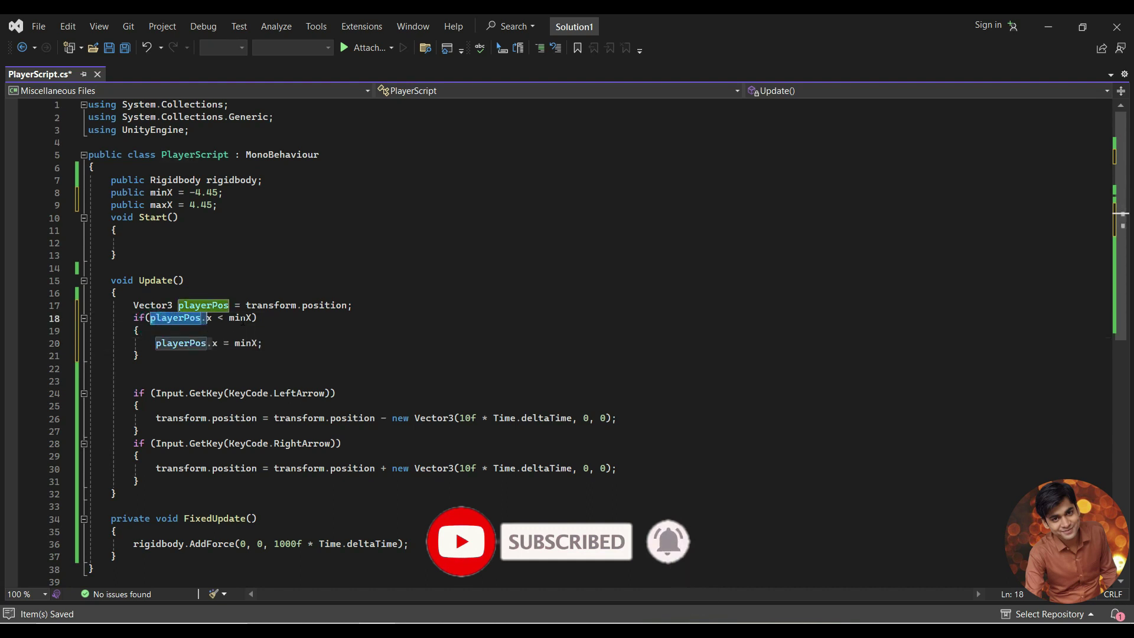
double_click(243, 319)
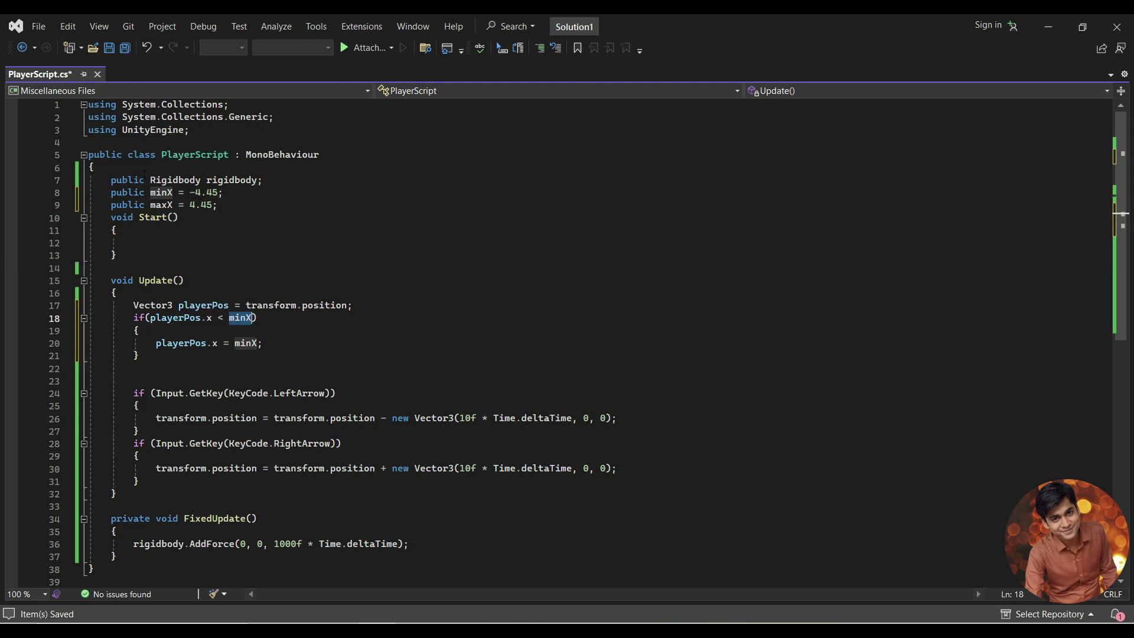
drag(156, 343, 264, 343)
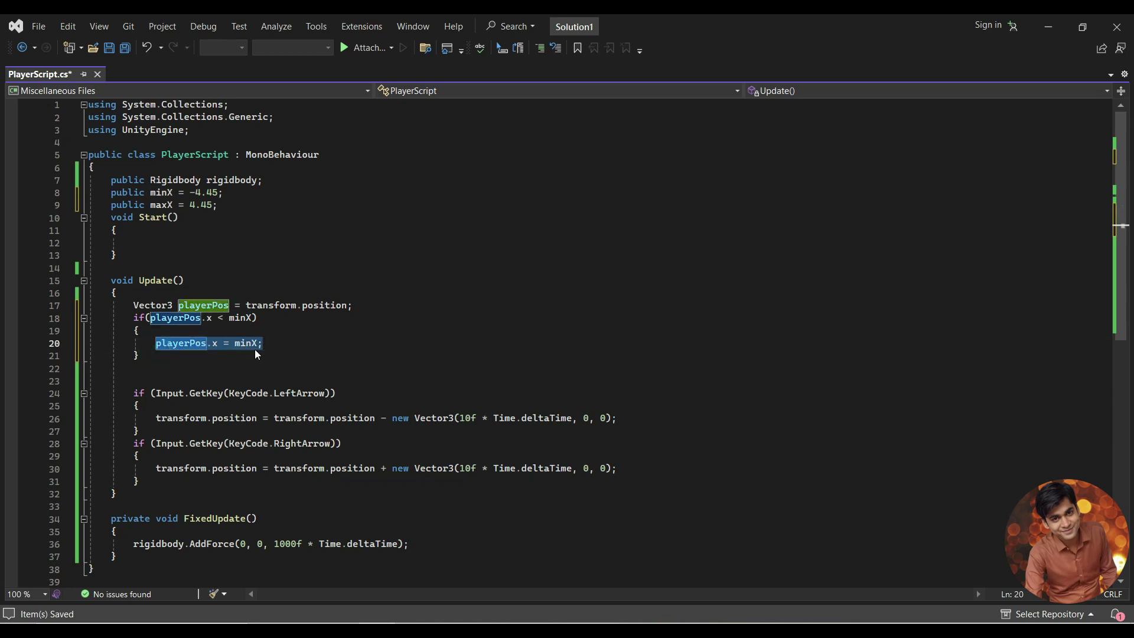
drag(185, 193, 219, 193)
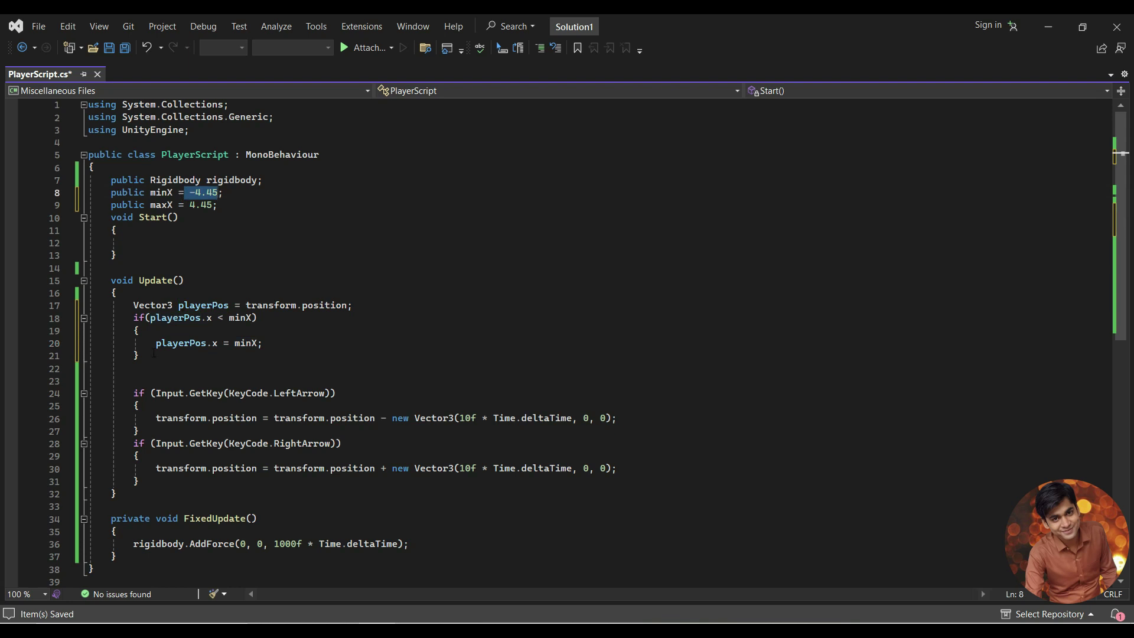
drag(147, 358, 89, 318)
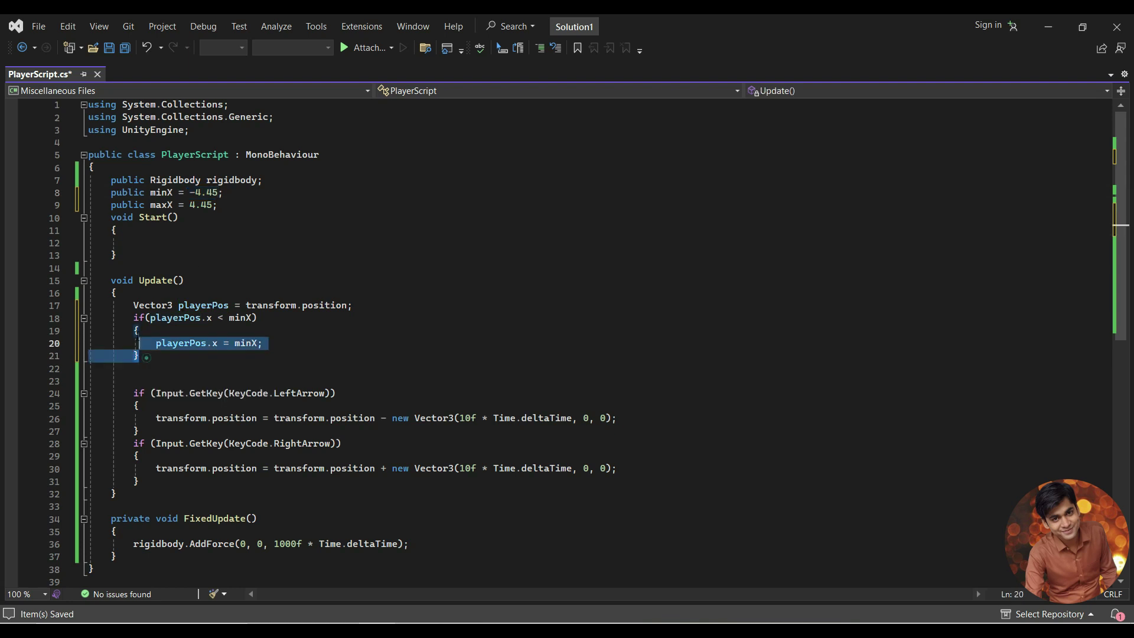
click(141, 355)
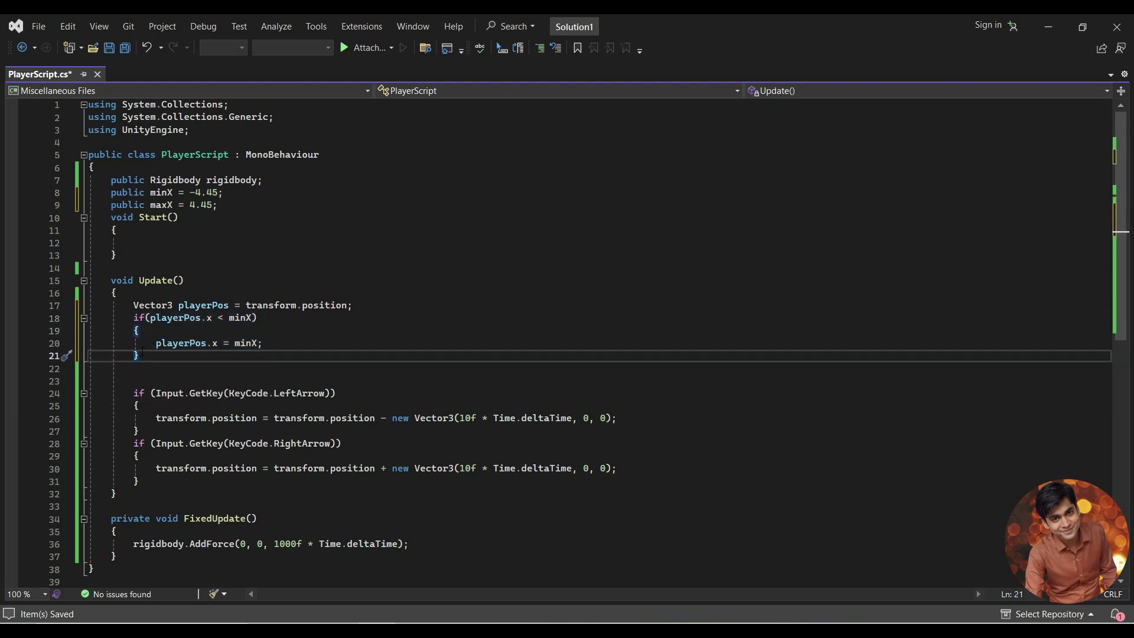
key(Return)
text(if (playerPos.x < minX)         {             playerPos.x = minX;         })
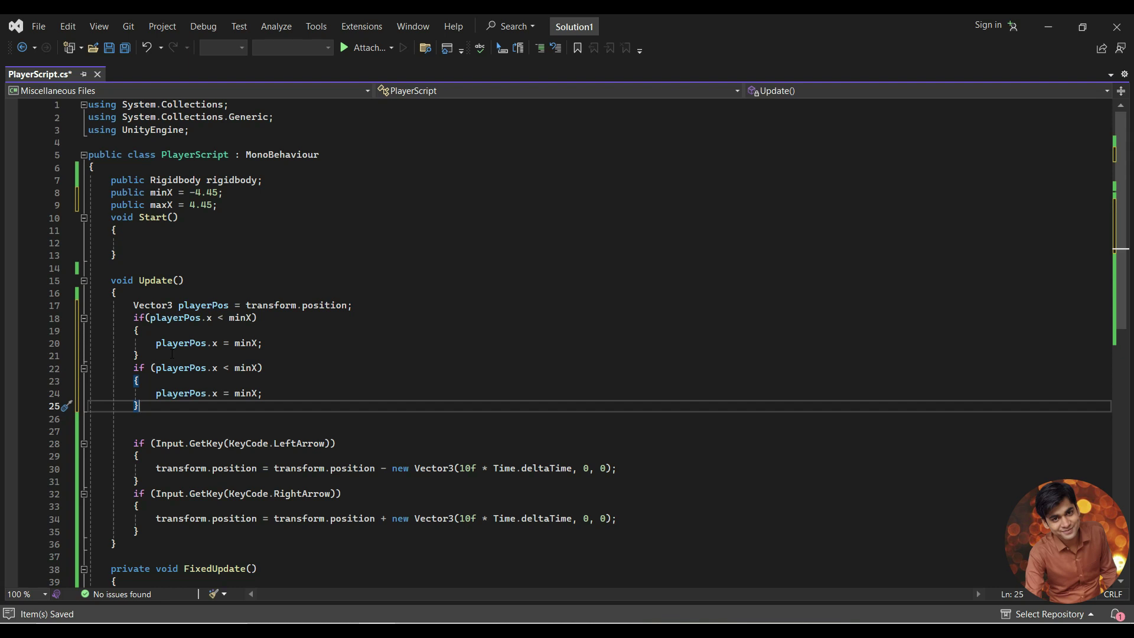
- Change the copied check to 'if (playerPos.x > maxX)' with body 'playerPos.x = maxX;'
double_click(225, 368)
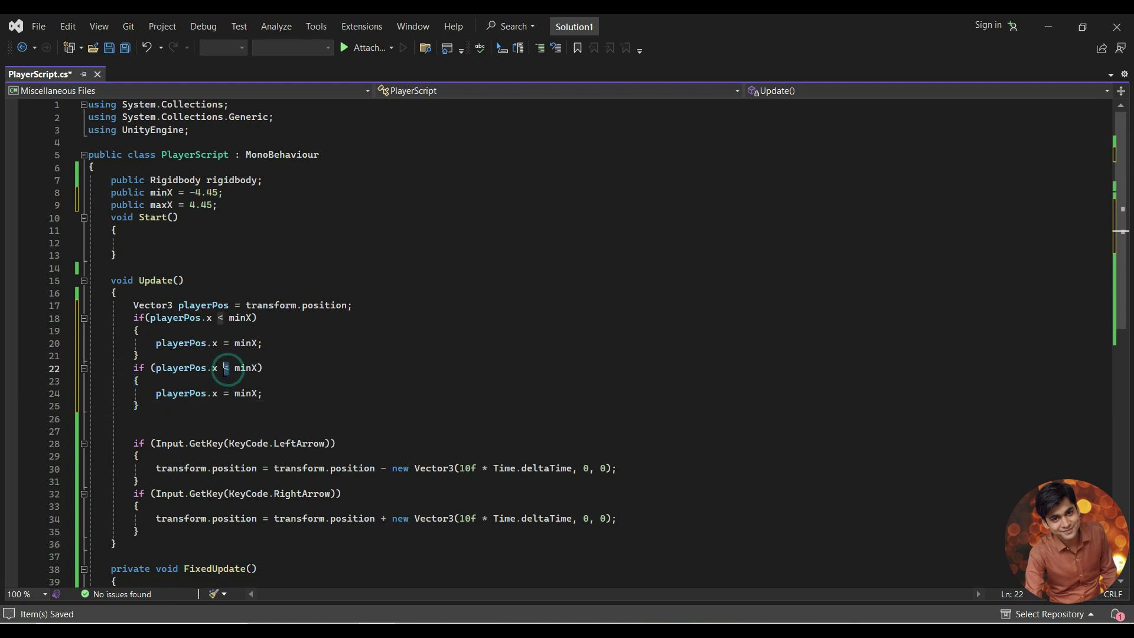
text(>)
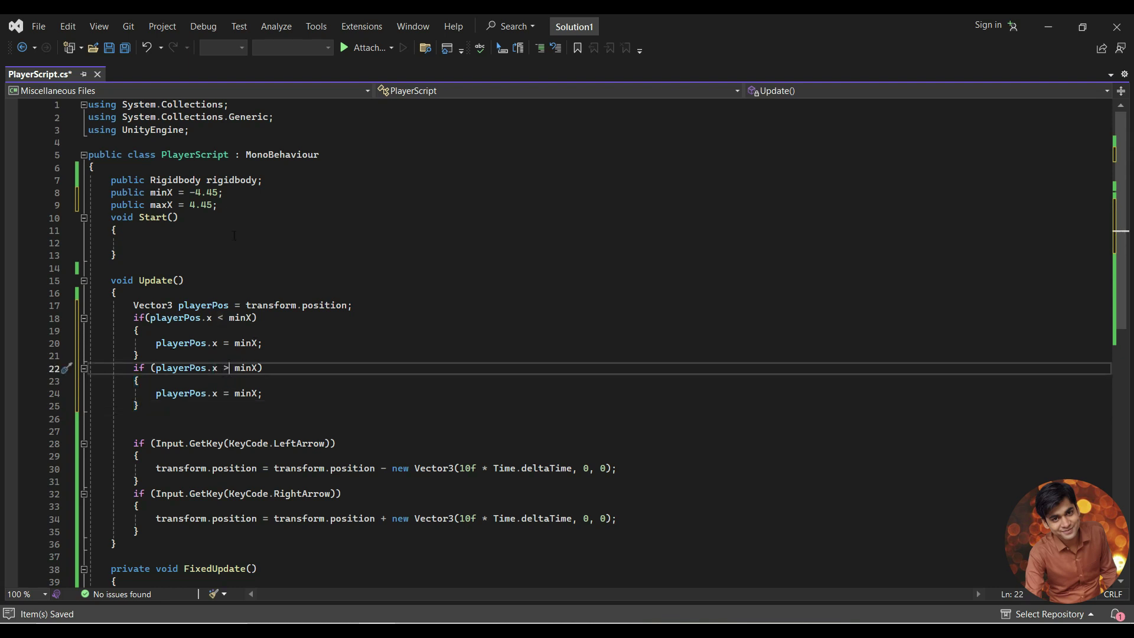
double_click(166, 205)
key(ctrl+c)
double_click(246, 368)
key(ctrl+v)
double_click(247, 394)
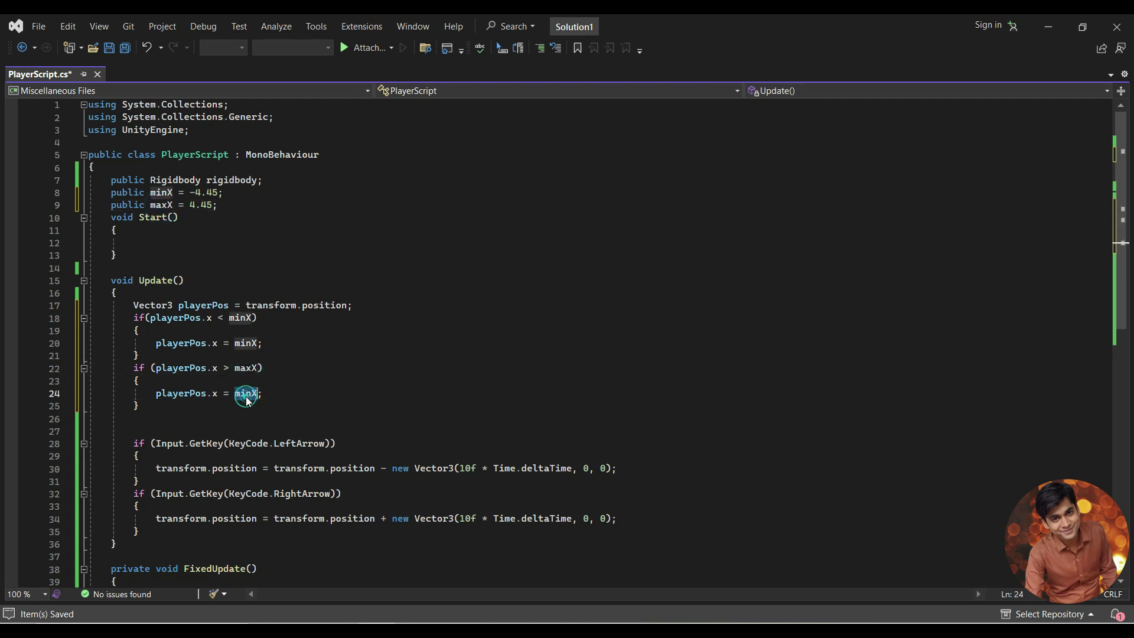
key(ctrl+v)
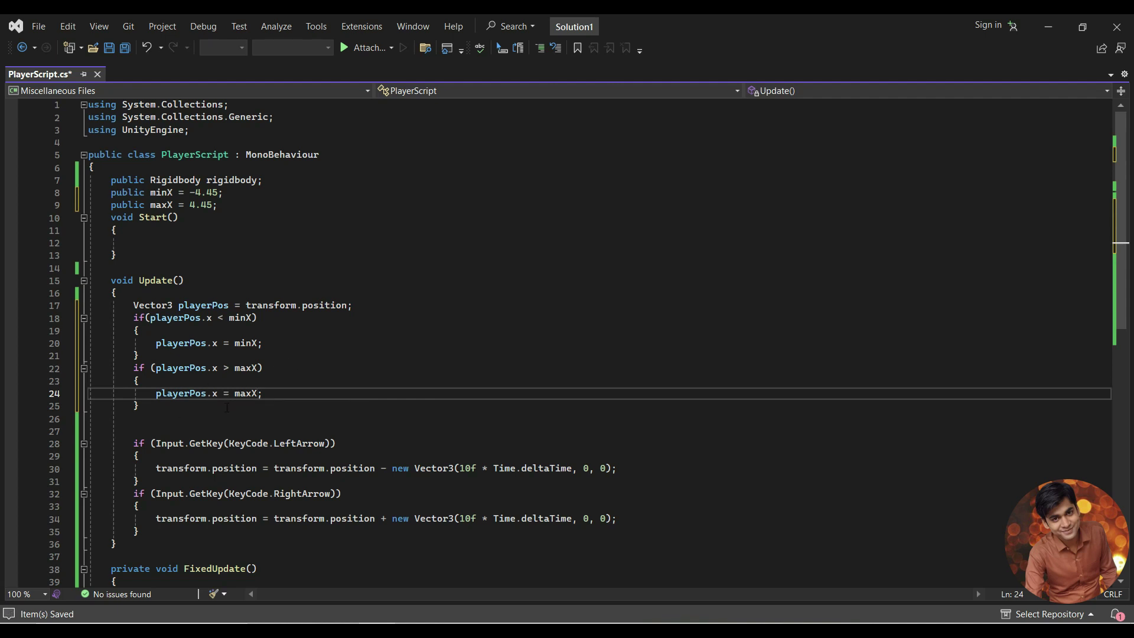
click(276, 394)
- Add 'transform.position = playerPos;' after the checks, save, and switch to Unity
drag(348, 306, 247, 305)
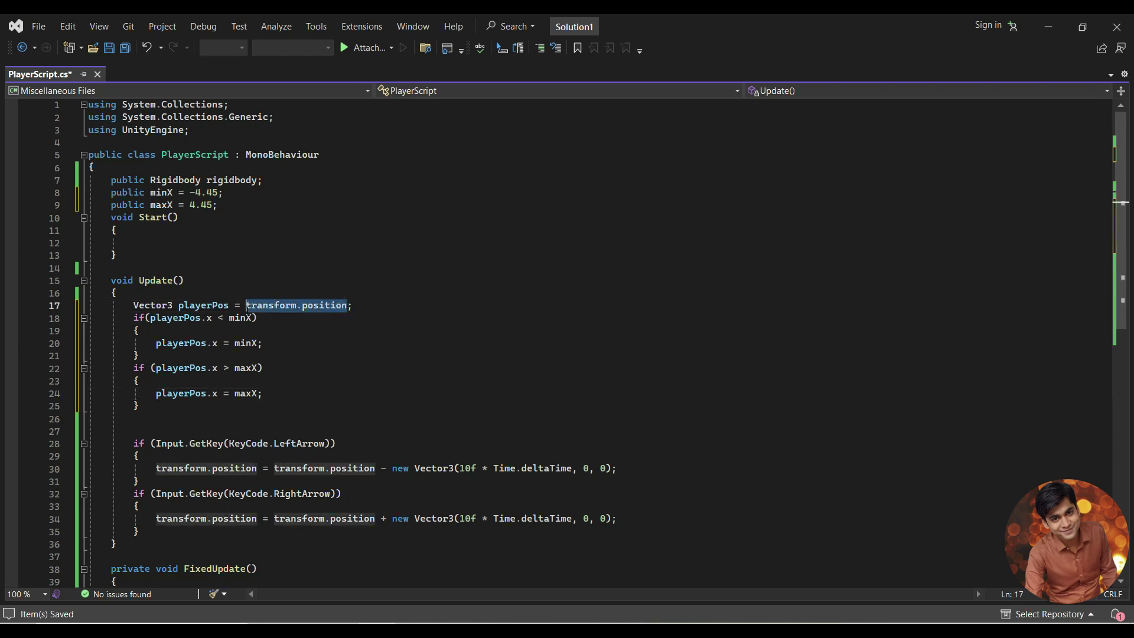
key(ctrl+c)
click(188, 420)
key(ctrl+v)
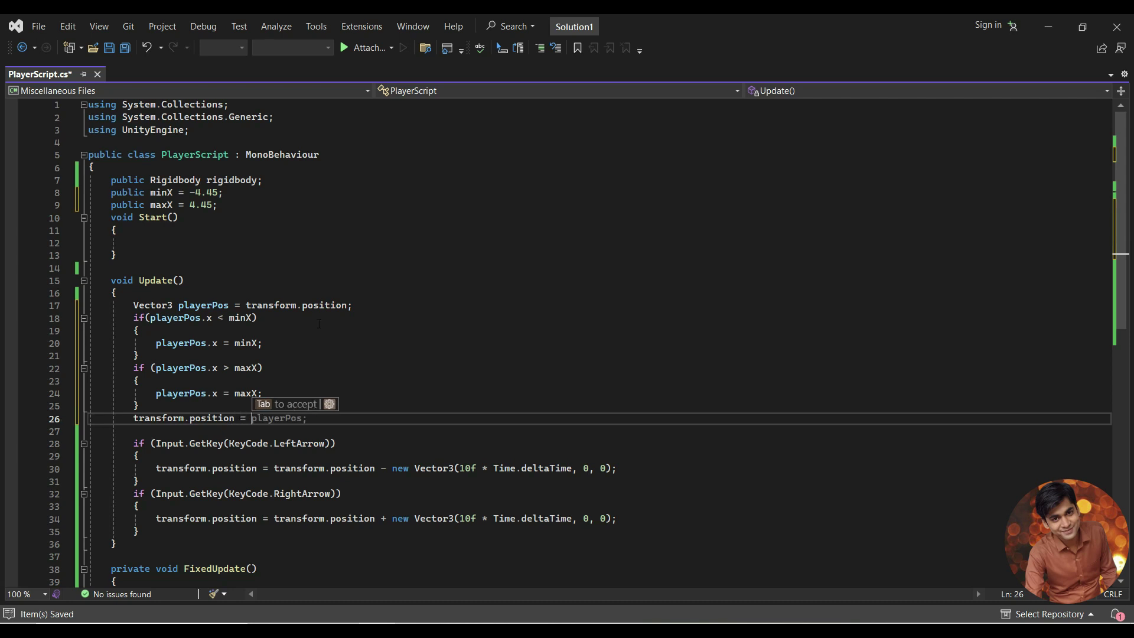
click(177, 319)
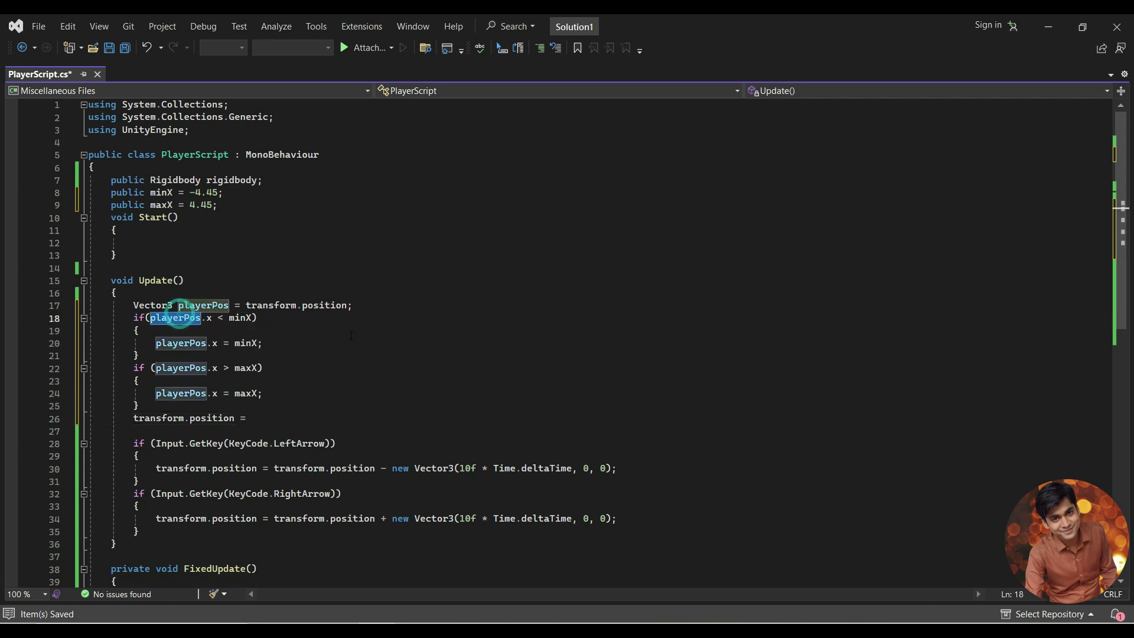
click(354, 418)
key(Tab)
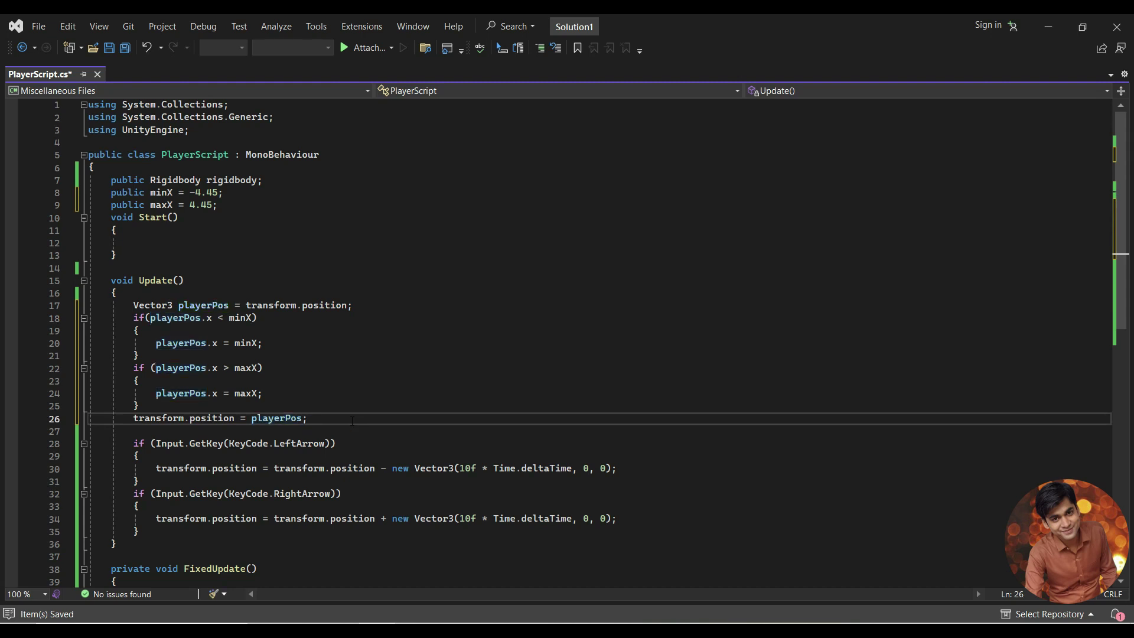
key(ctrl+s)
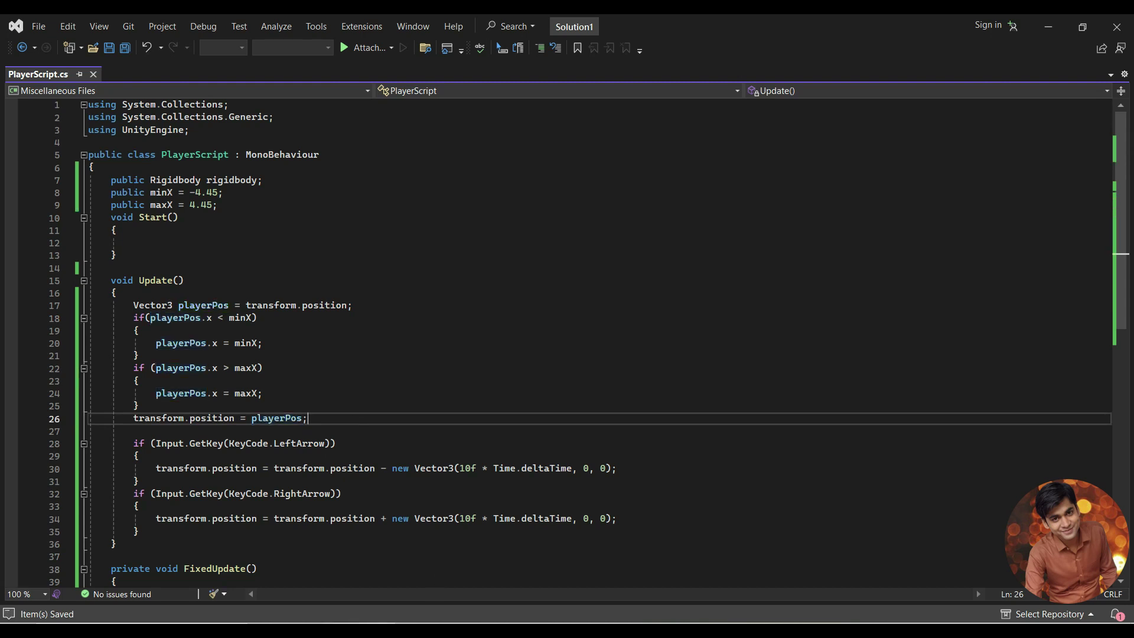
key(alt+Tab)
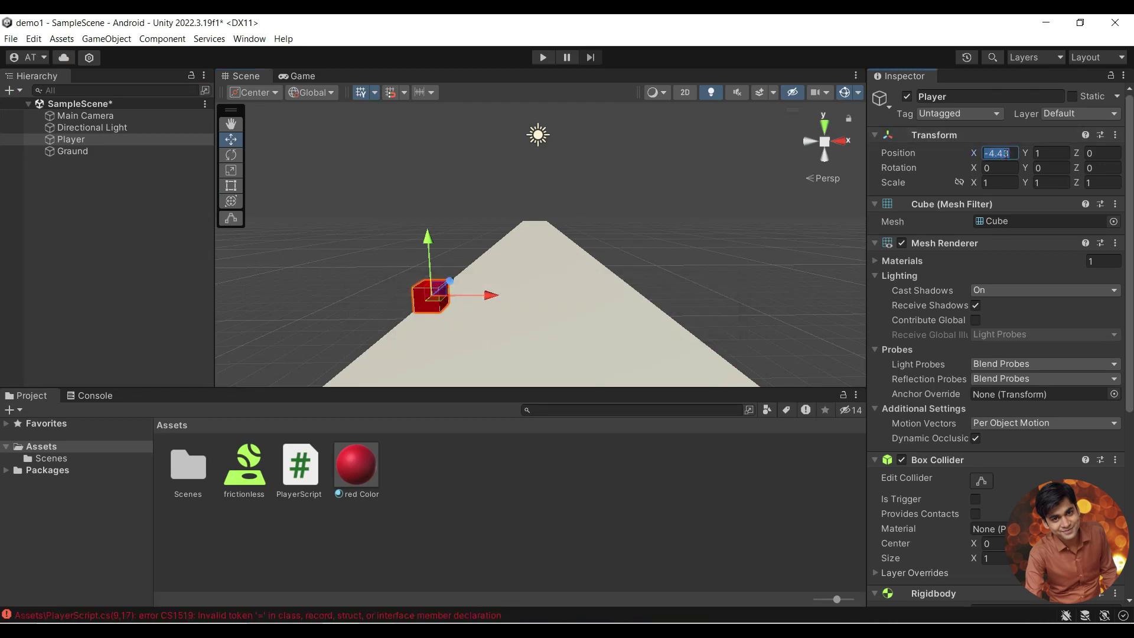
- Set the Player's Position X to 0, save the scene, and try entering play mode
text(0)
click(743, 281)
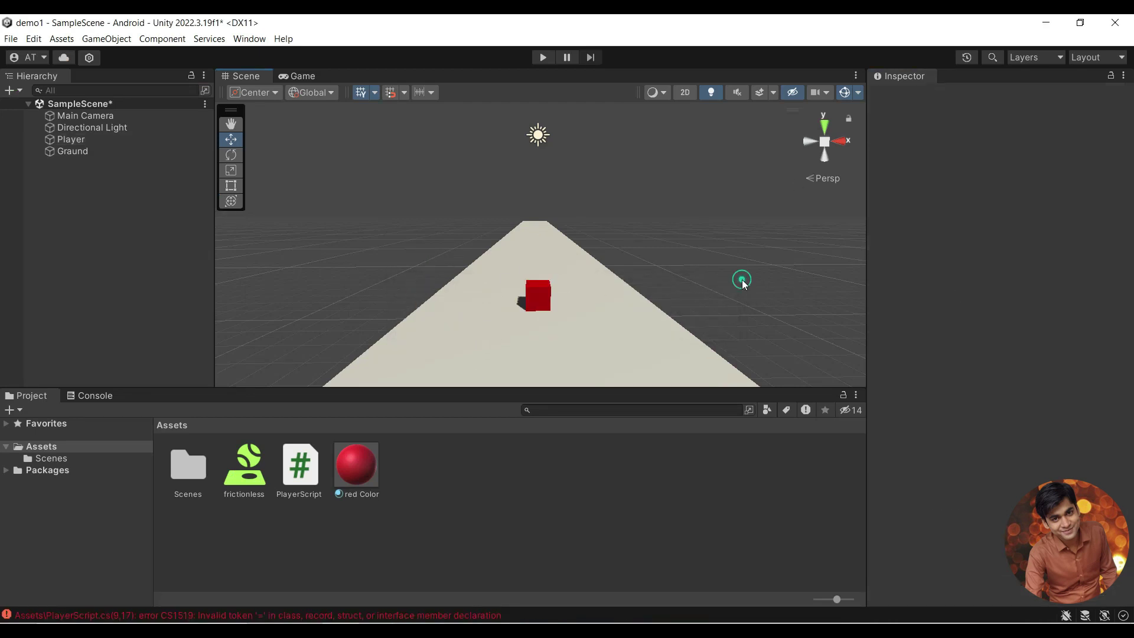
key(ctrl+s)
click(544, 59)
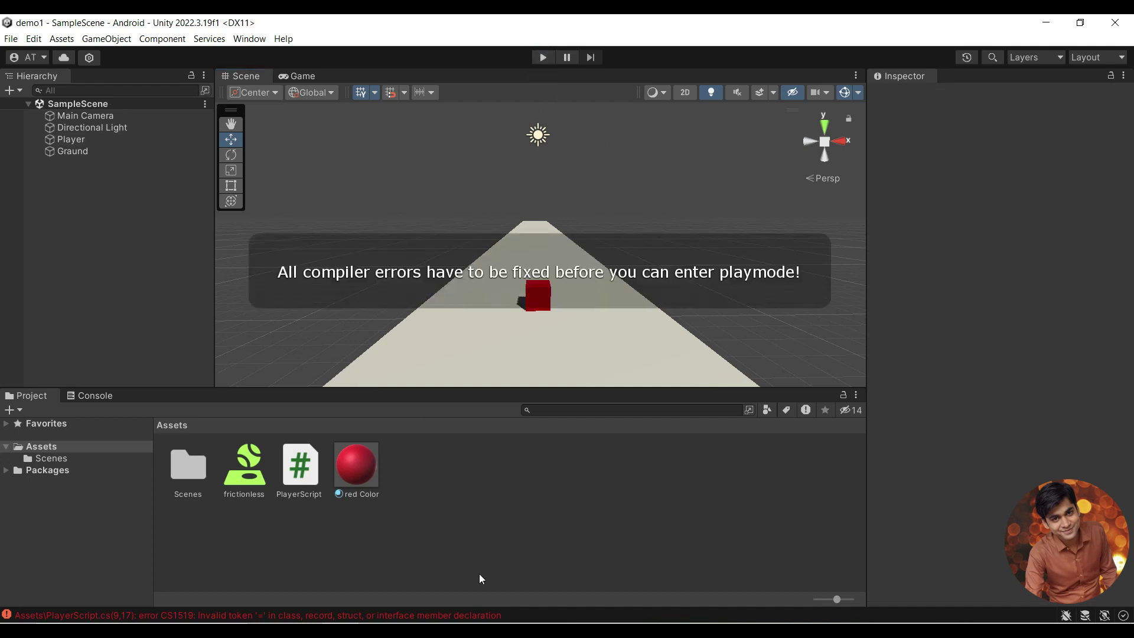
key(alt+Tab)
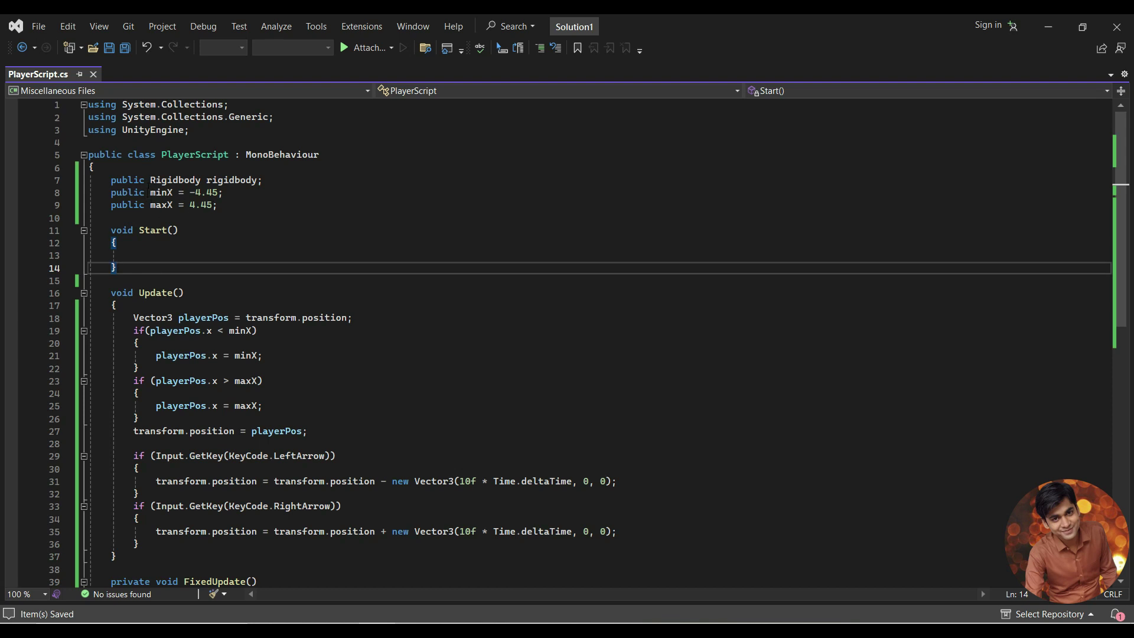
- Declare both minX and maxX as public float fields and save PlayerScript
click(145, 192)
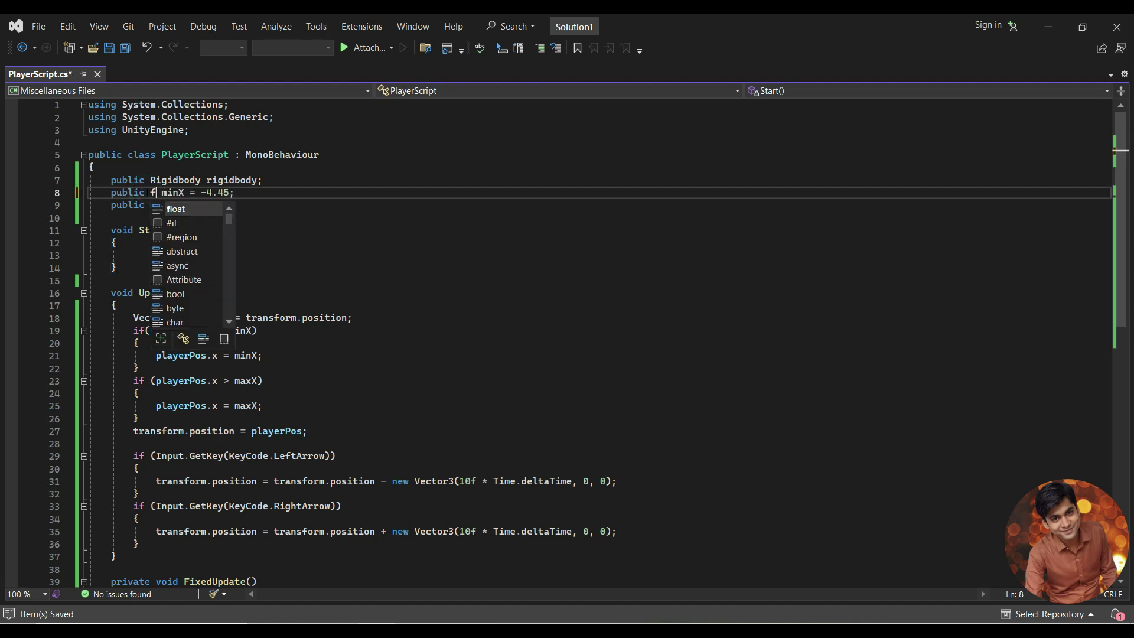
text(float)
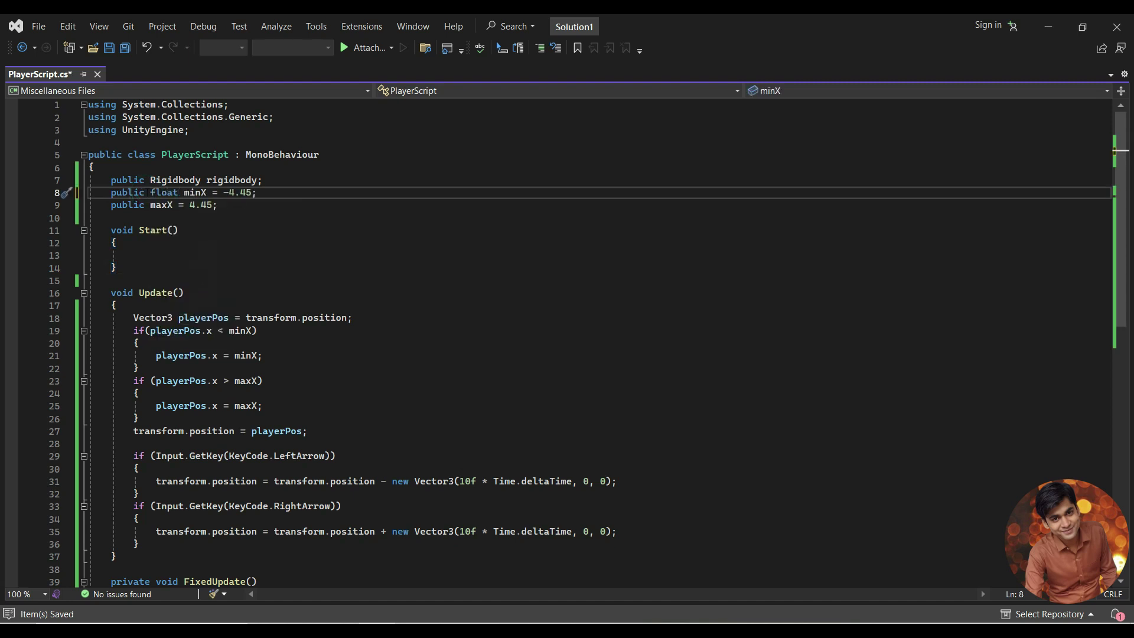
double_click(168, 194)
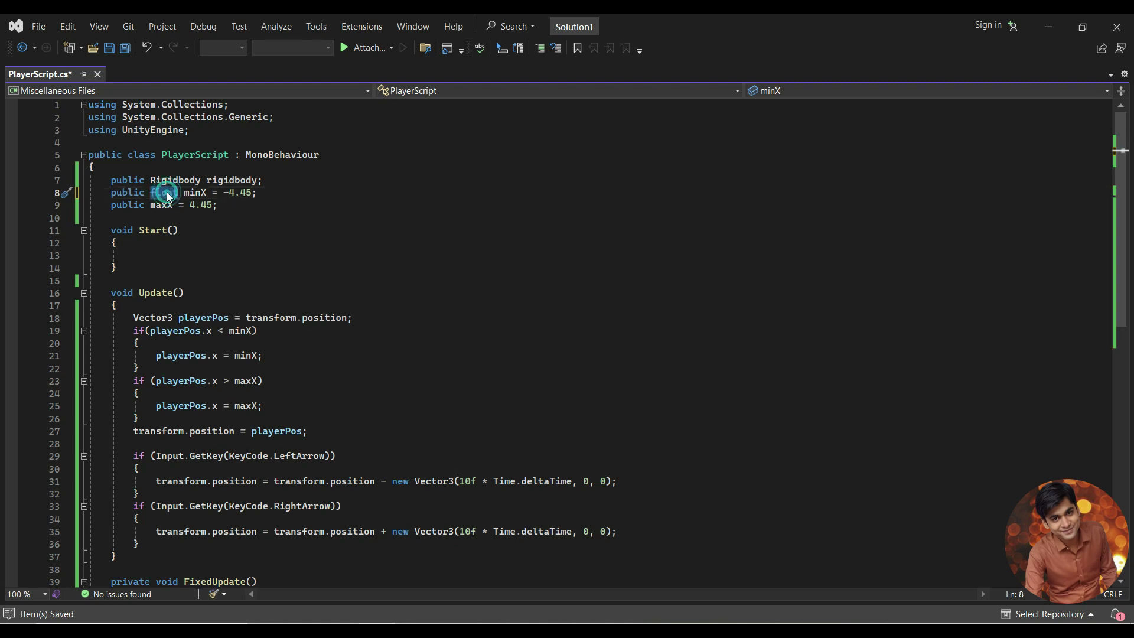
click(146, 206)
text(float)
key(ctrl+s)
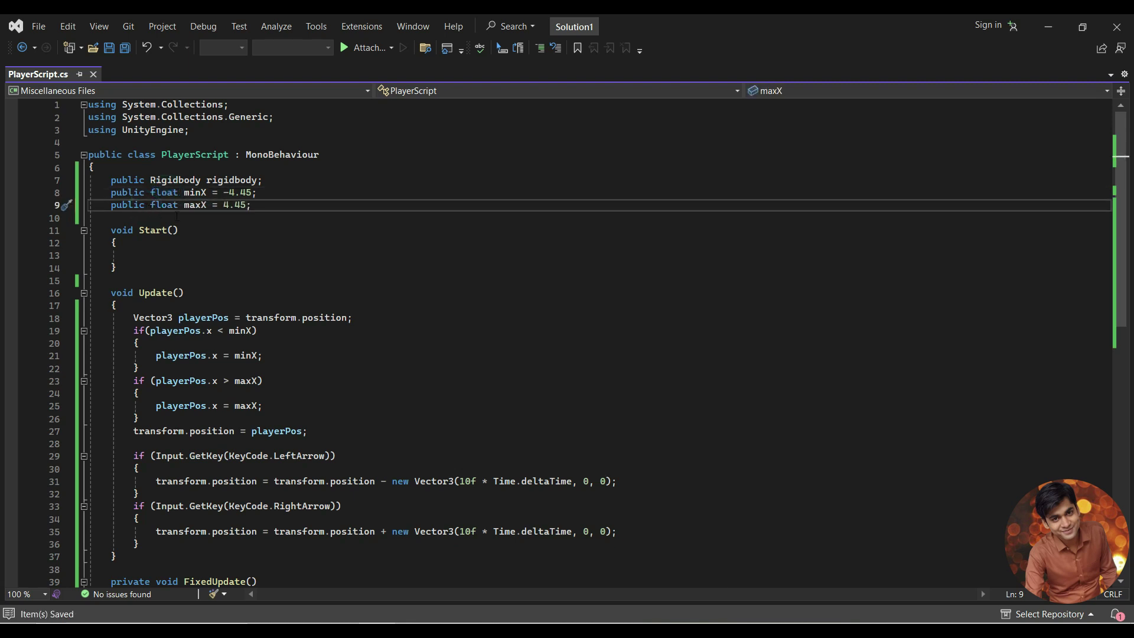
key(alt+Tab)
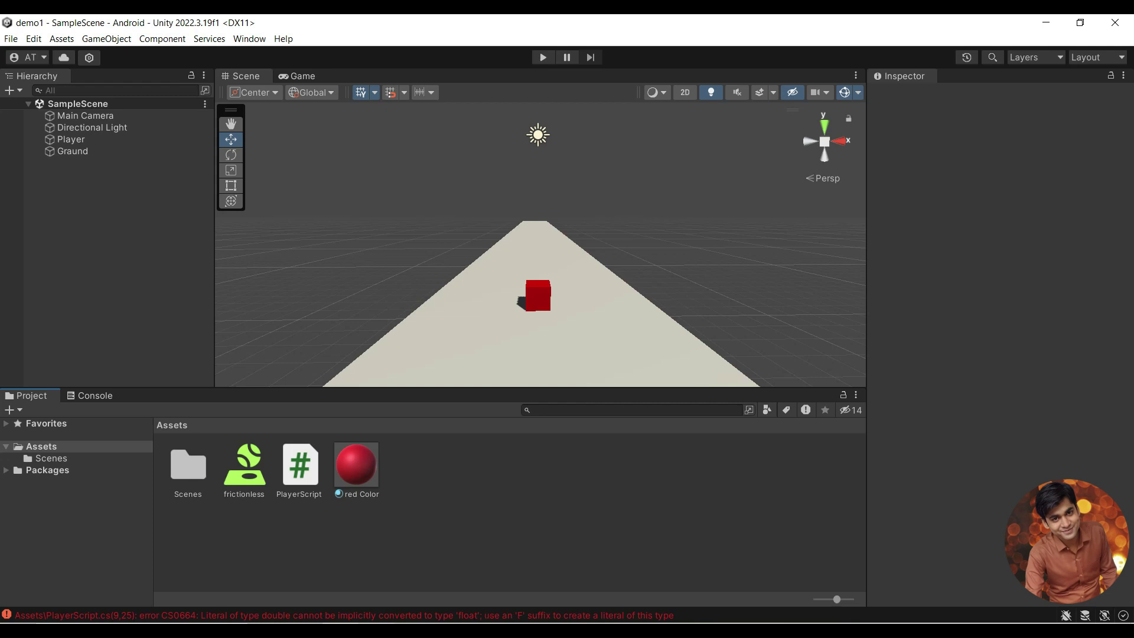
- Make the limits float literals, -4.45f and 4.45f, and save the script
click(378, 561)
click(247, 192)
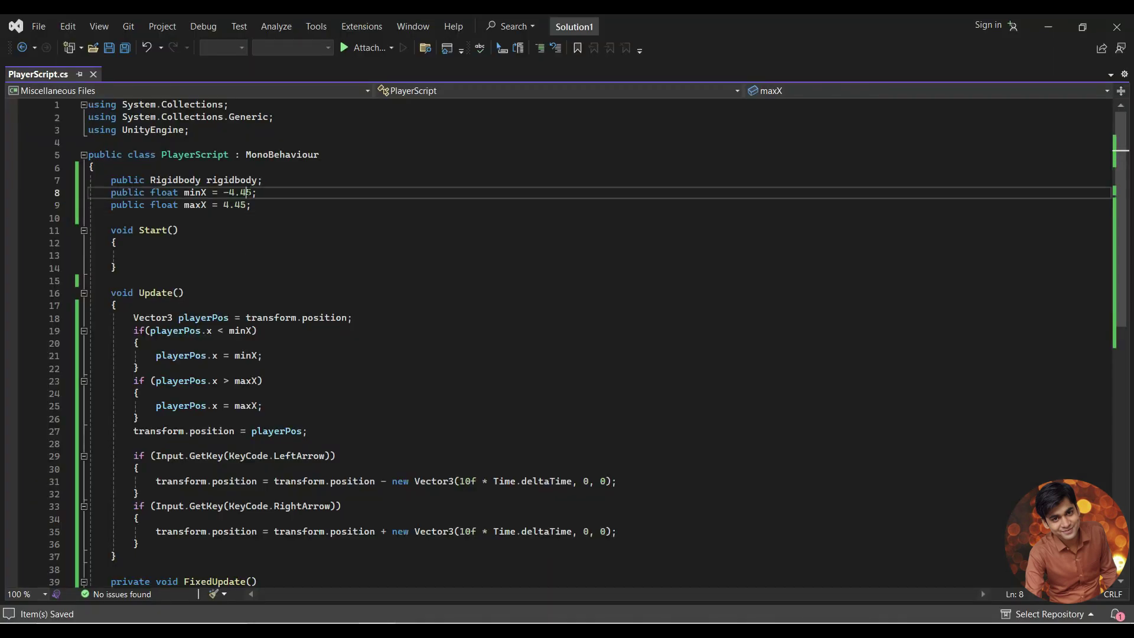
click(252, 192)
text(f)
click(250, 204)
text(f)
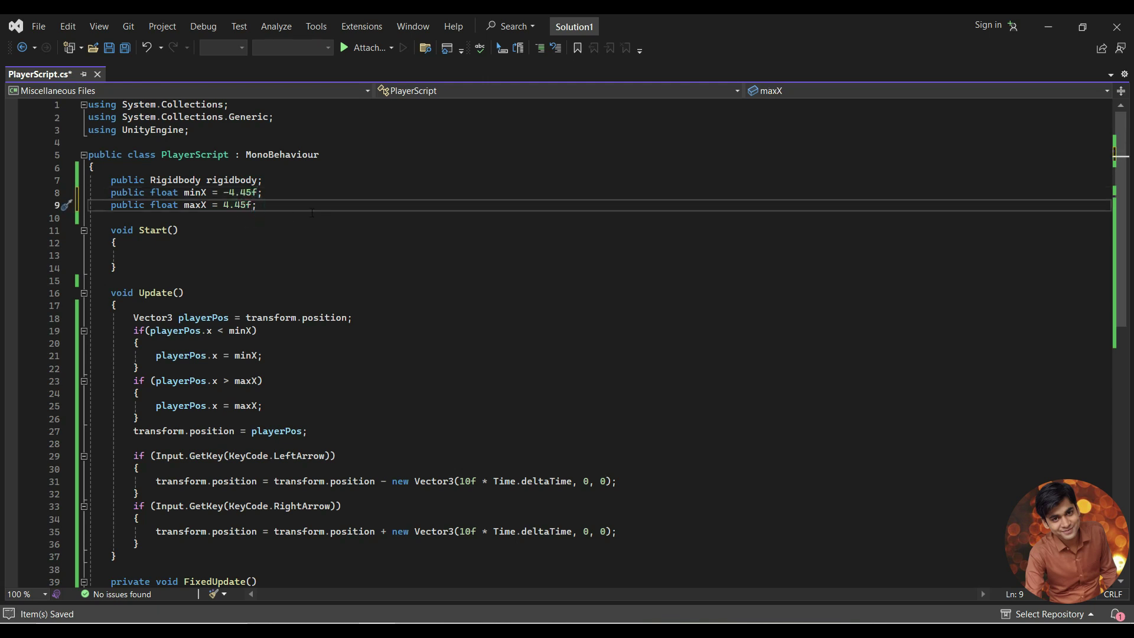
key(ctrl+s)
key(alt+Tab)
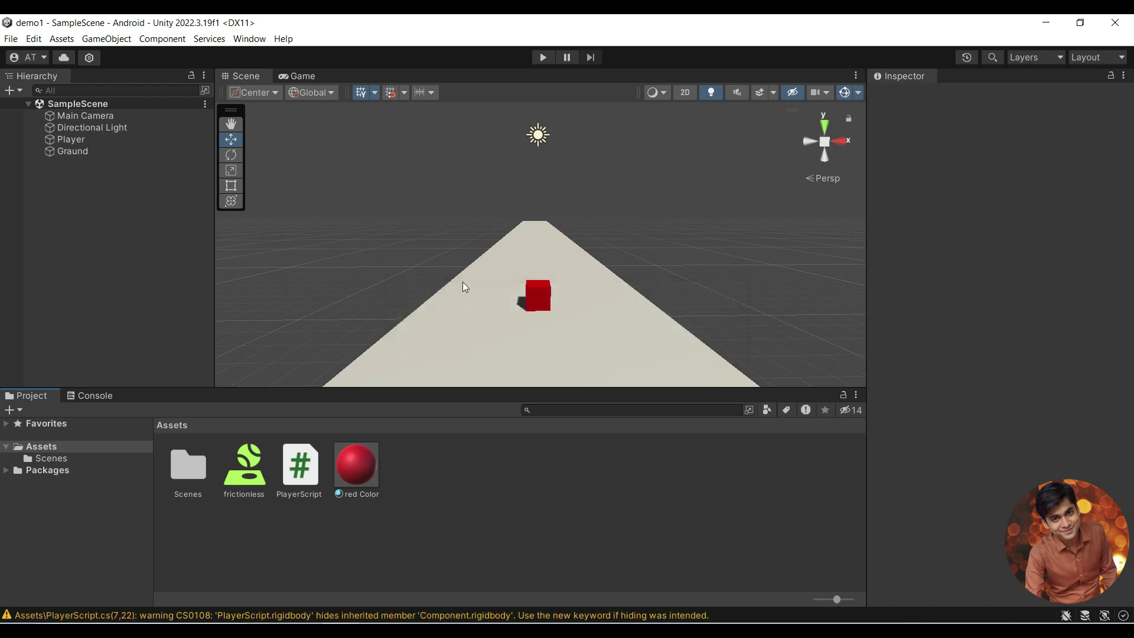
- Run a play test of the red cube in Unity, stop it, and go back to the script
click(543, 57)
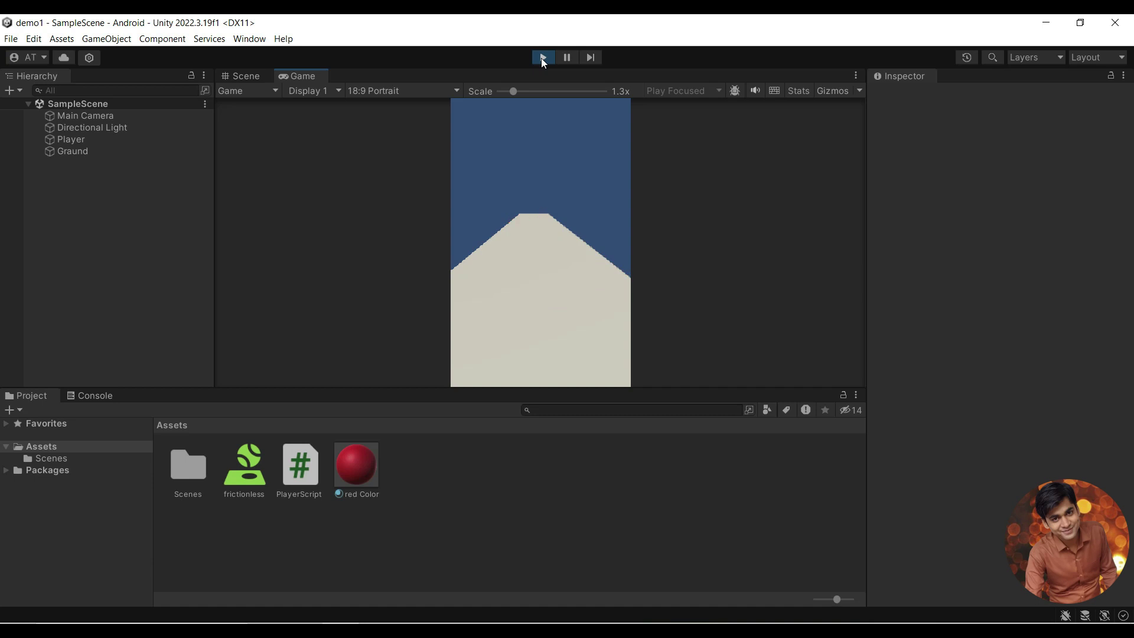
click(541, 58)
click(542, 57)
key(alt+Tab)
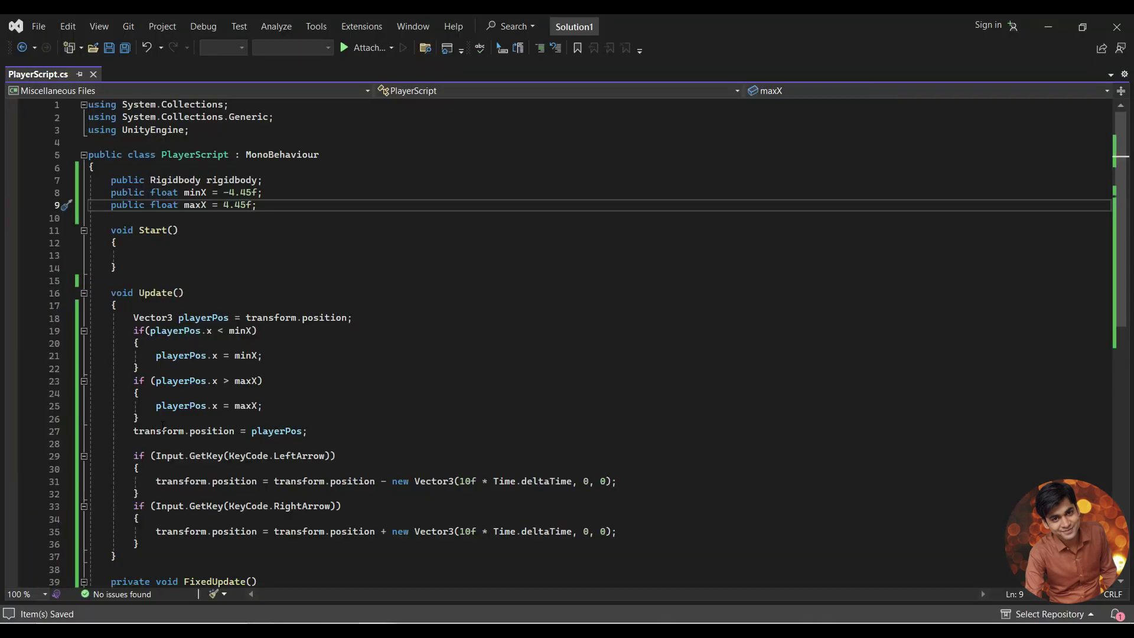
- Add a new line 19 reading playerPos.x = Mathf.Clamp(); below line 18
click(140, 418)
drag(140, 418, 135, 332)
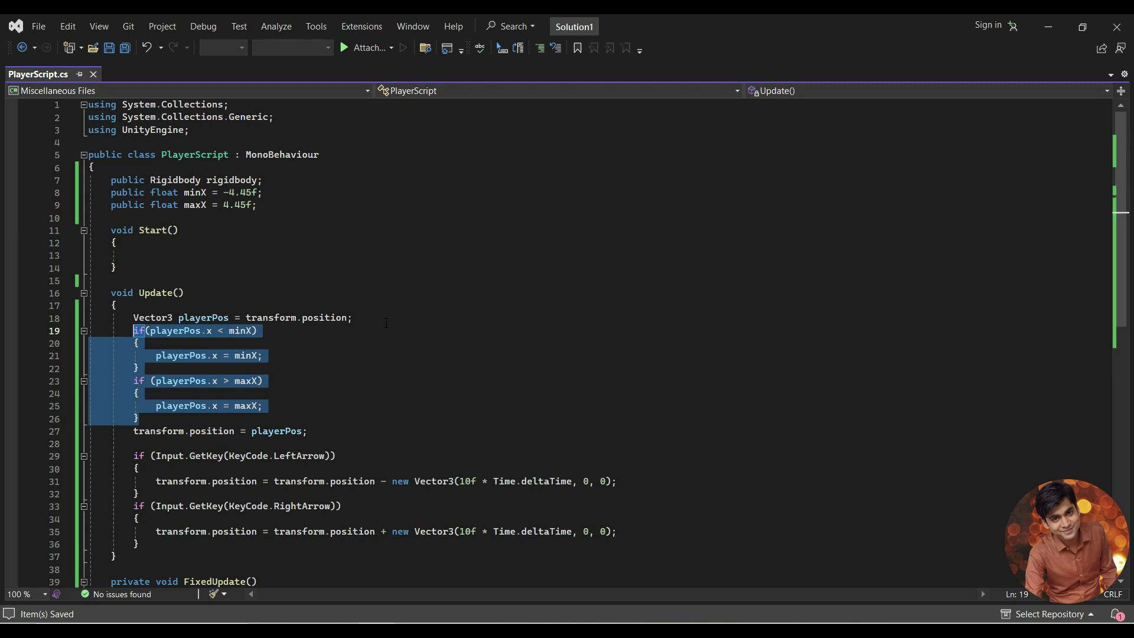
click(386, 322)
key(Return)
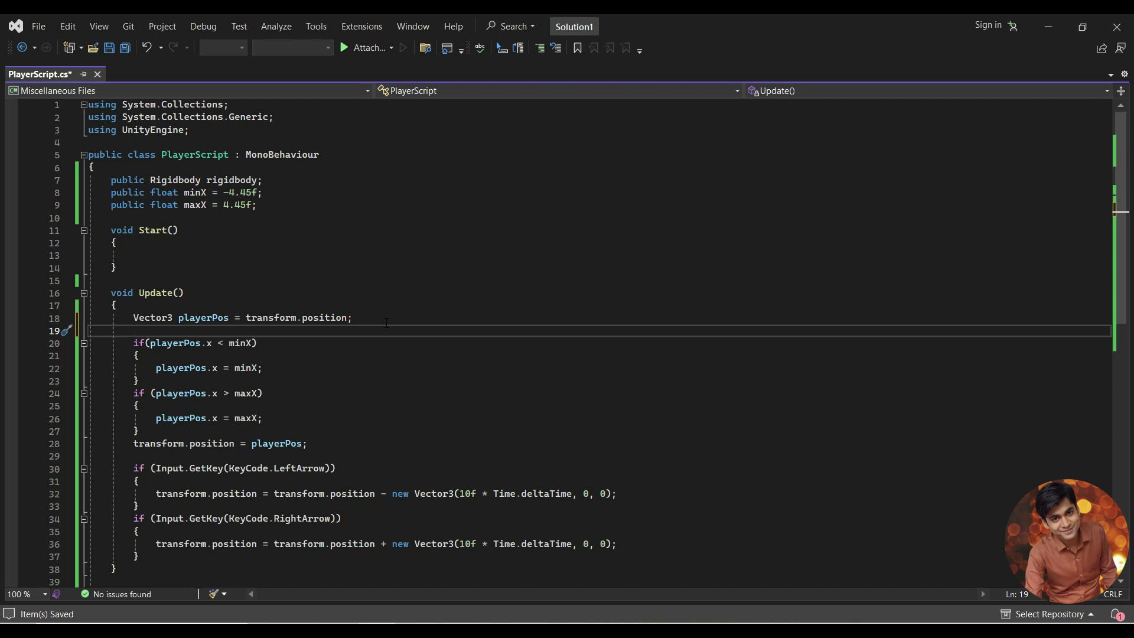
key(Return)
key(Return)
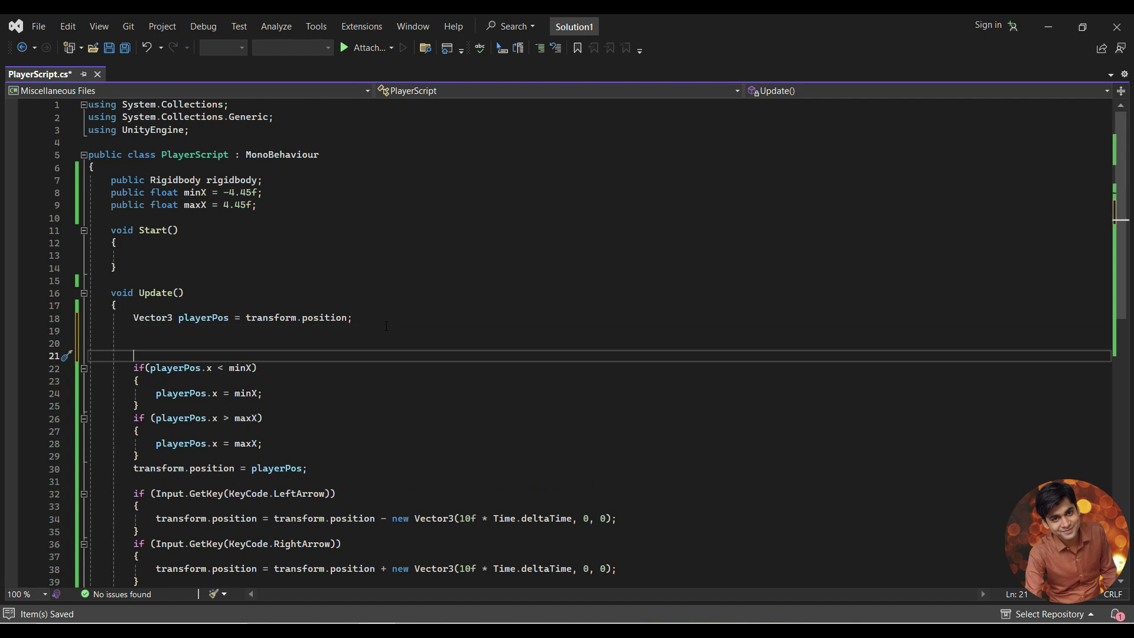
click(219, 307)
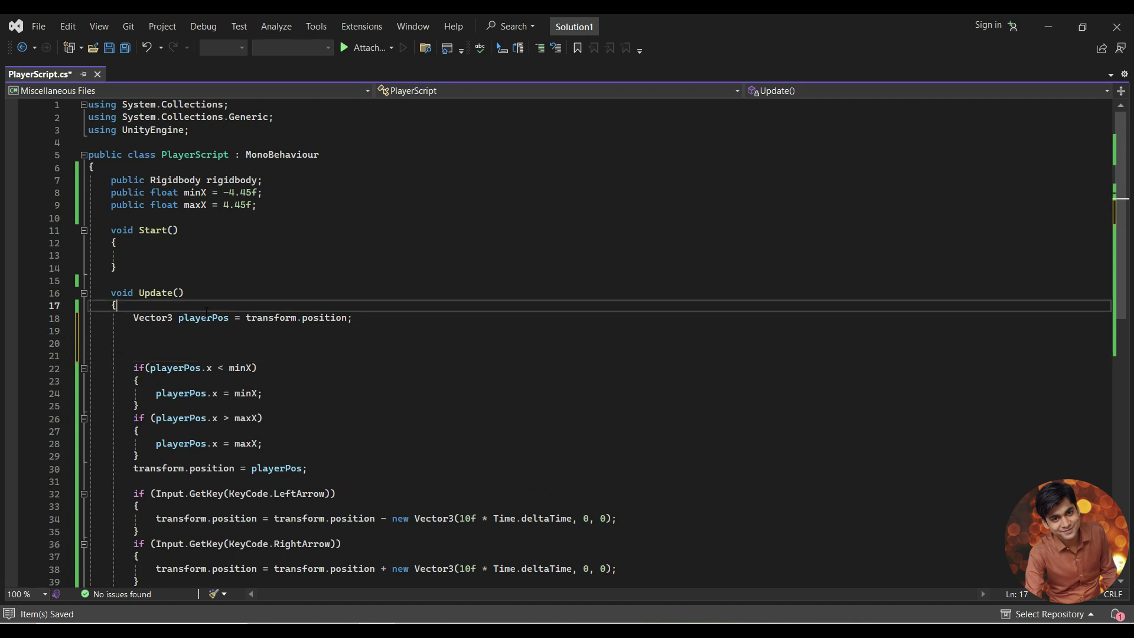
click(205, 318)
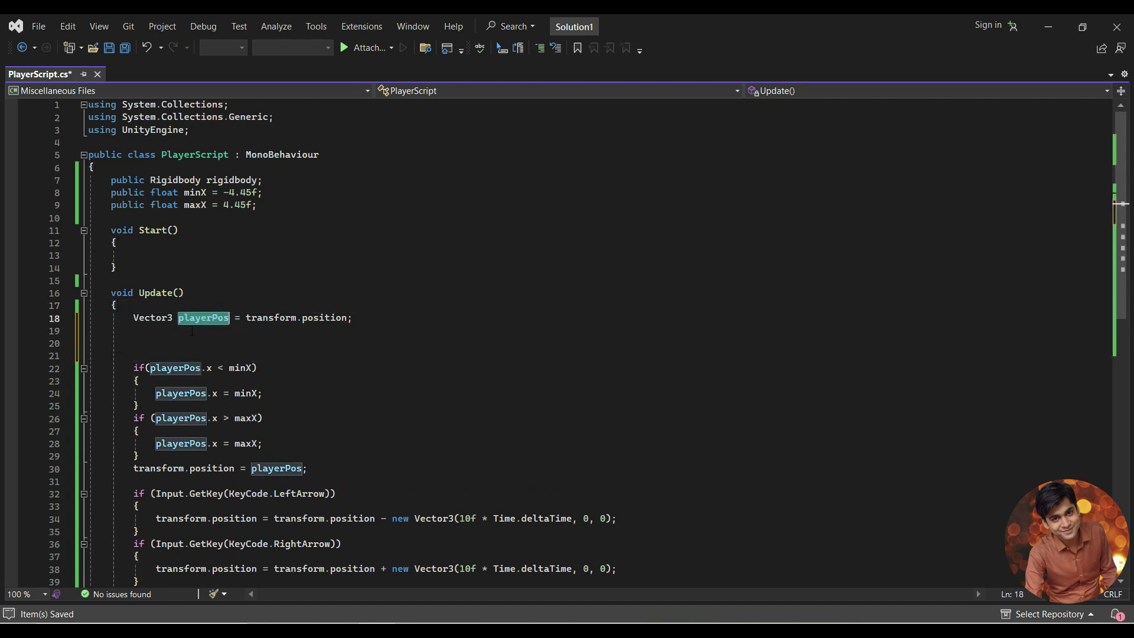
click(190, 330)
text(playerPos)
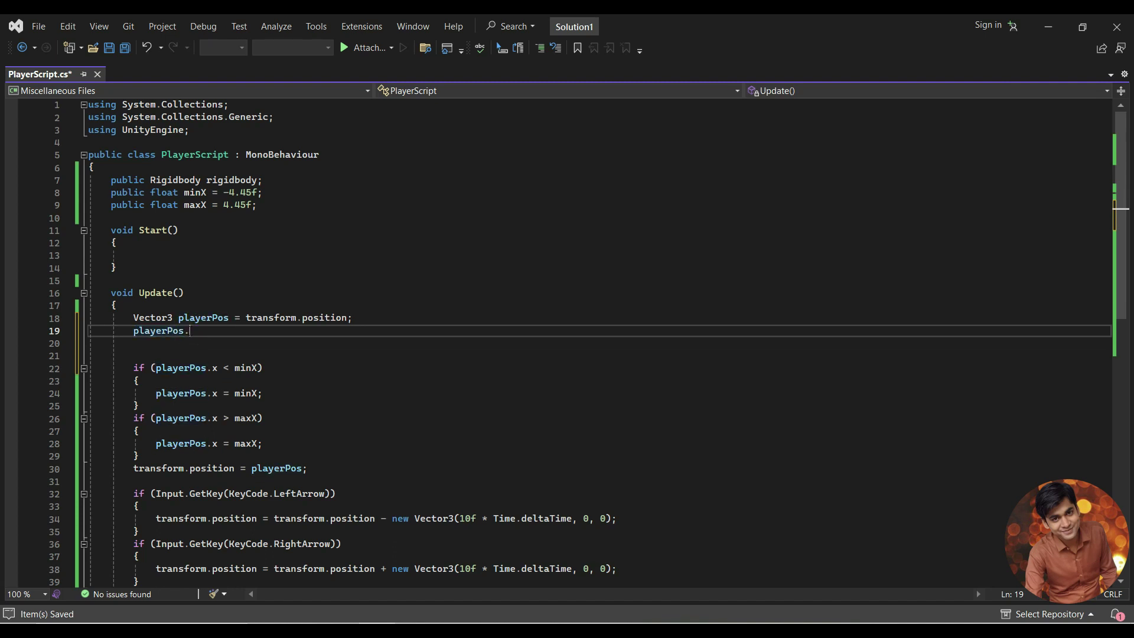
text(.x = )
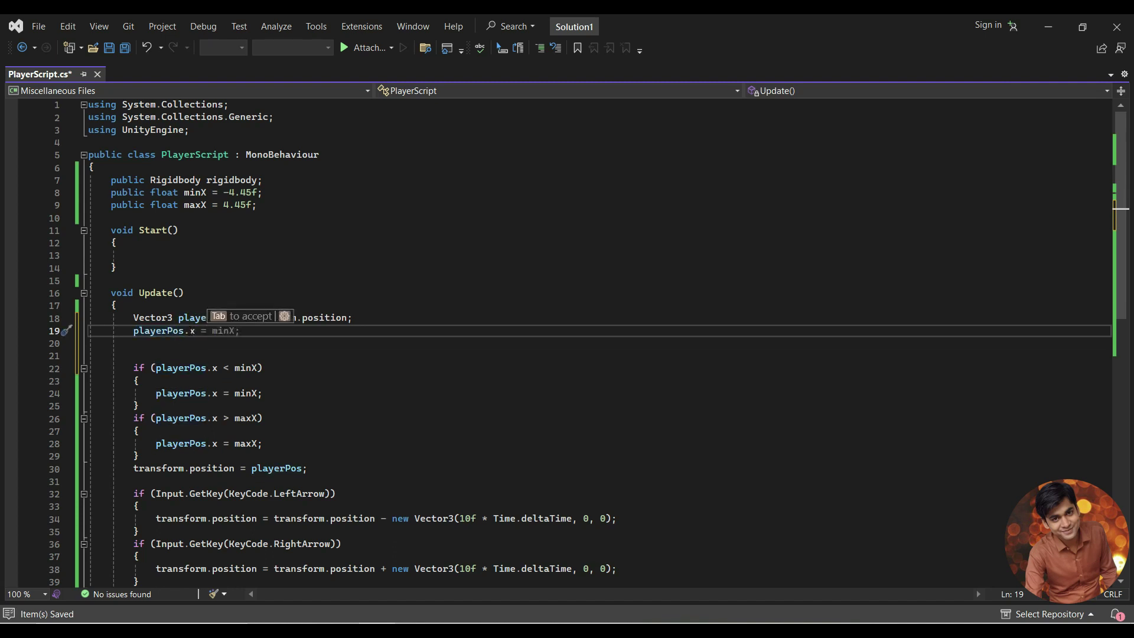
text(M)
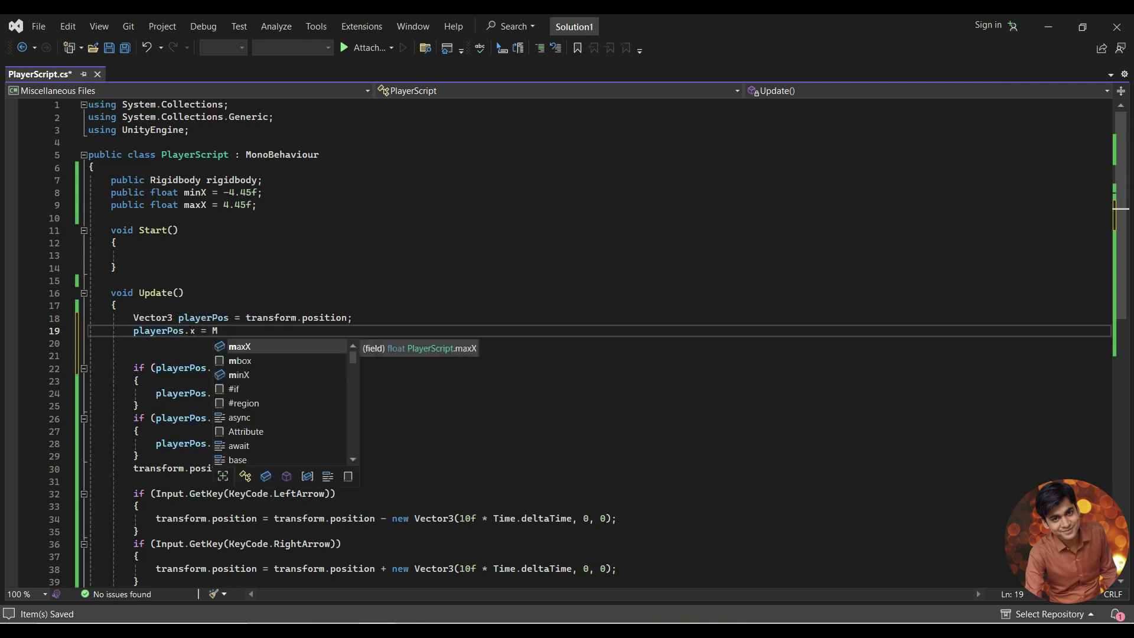
text(athf)
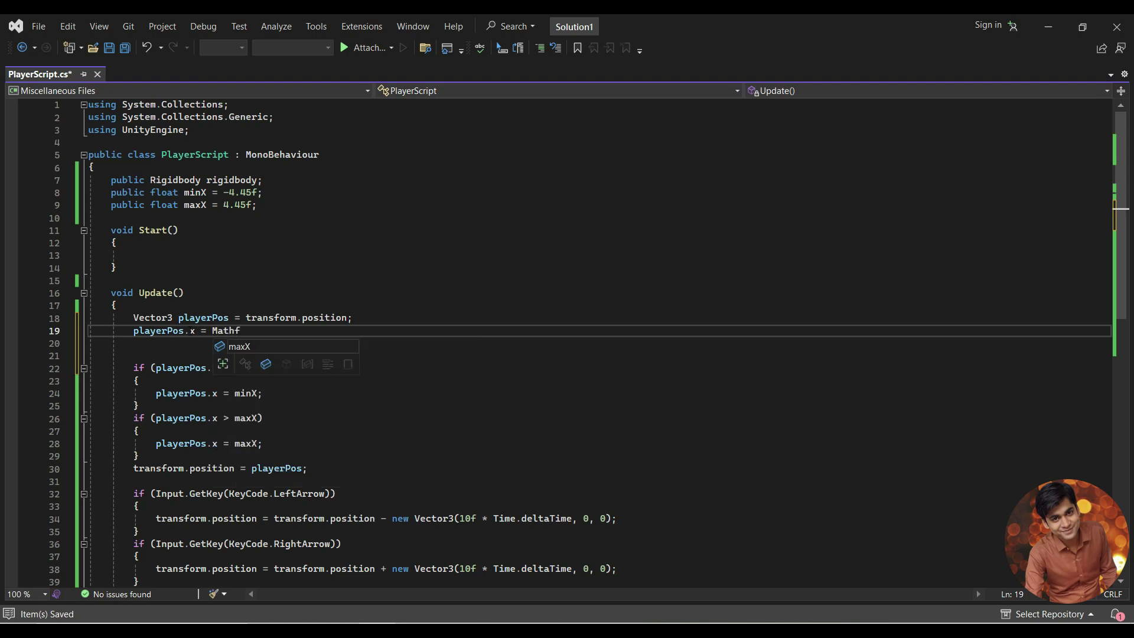
text(.C)
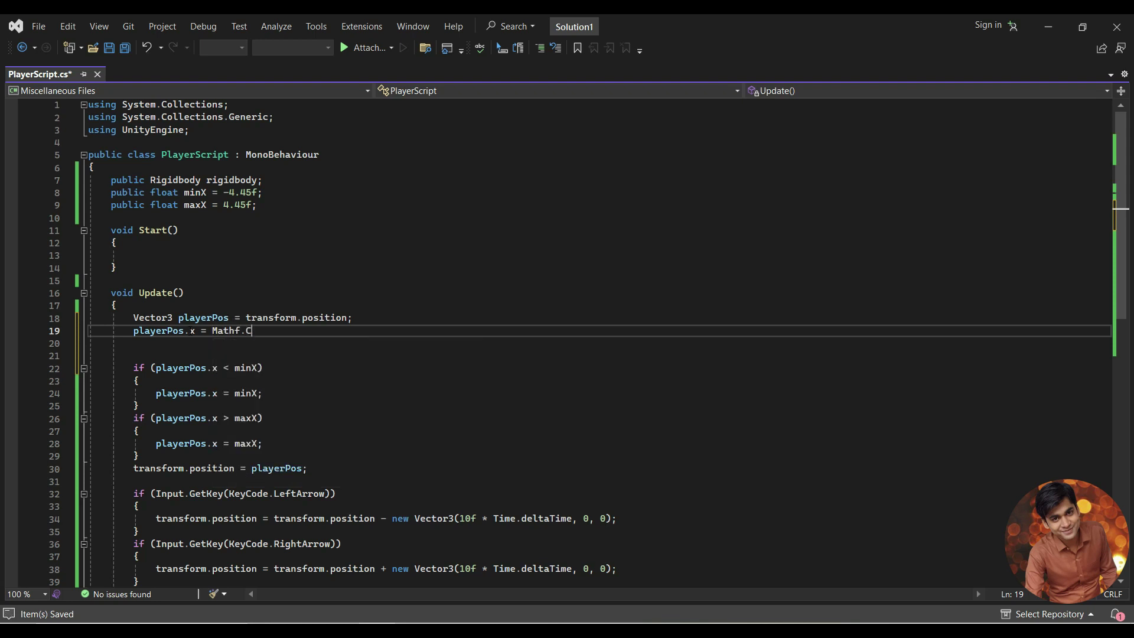
text(lamp())
text(;)
- Fill in the Clamp arguments as playerPos.x, minX and maxX
drag(195, 332, 134, 331)
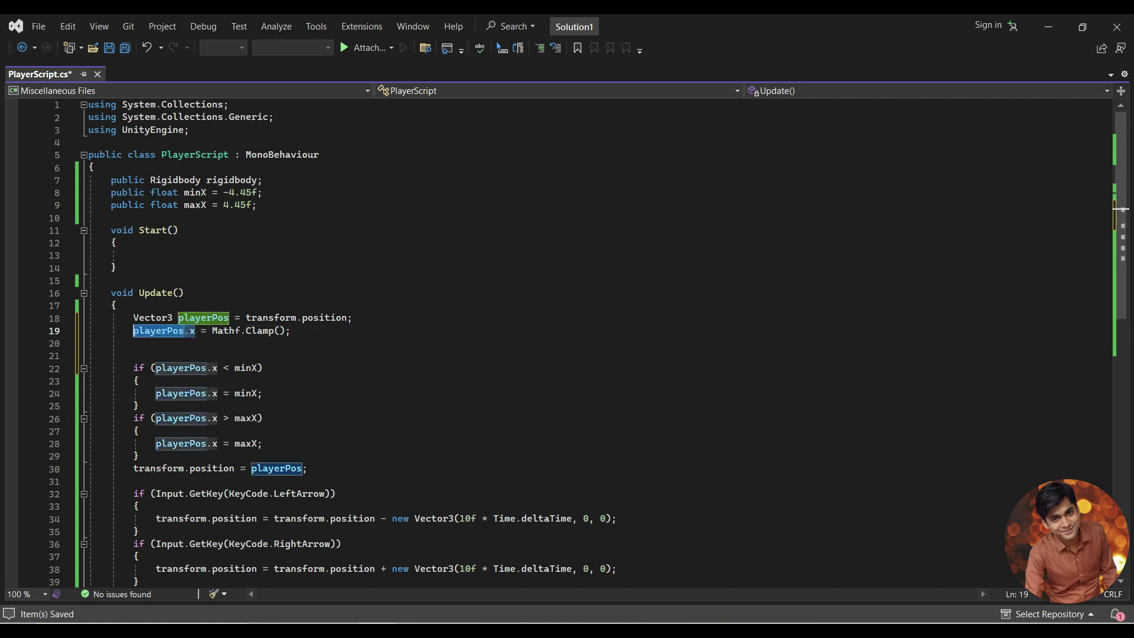
key(ctrl+c)
click(285, 331)
key(ctrl+v)
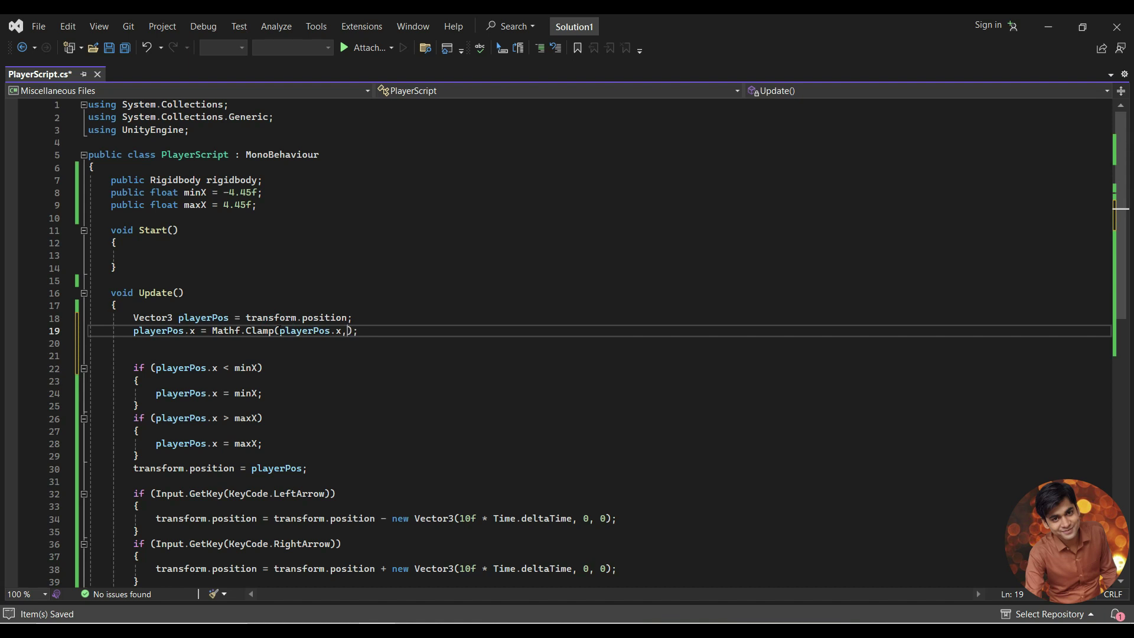
text(,min)
key(Tab)
text(,ma)
key(Tab)
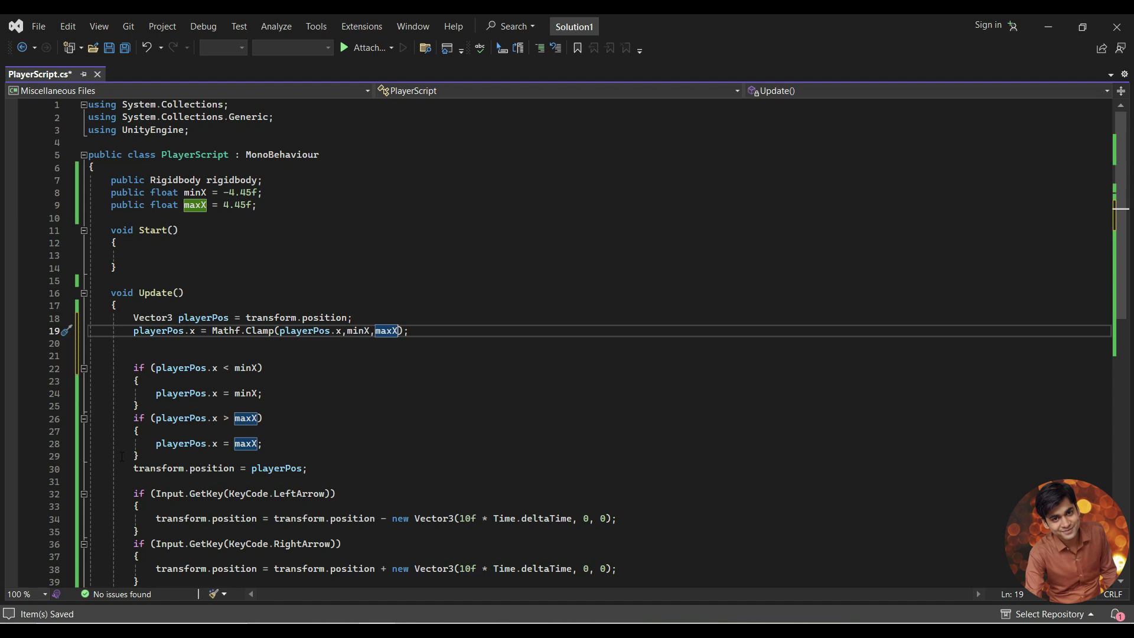
- Delete the old position-limiting if-blocks and save the script
drag(153, 457, 425, 327)
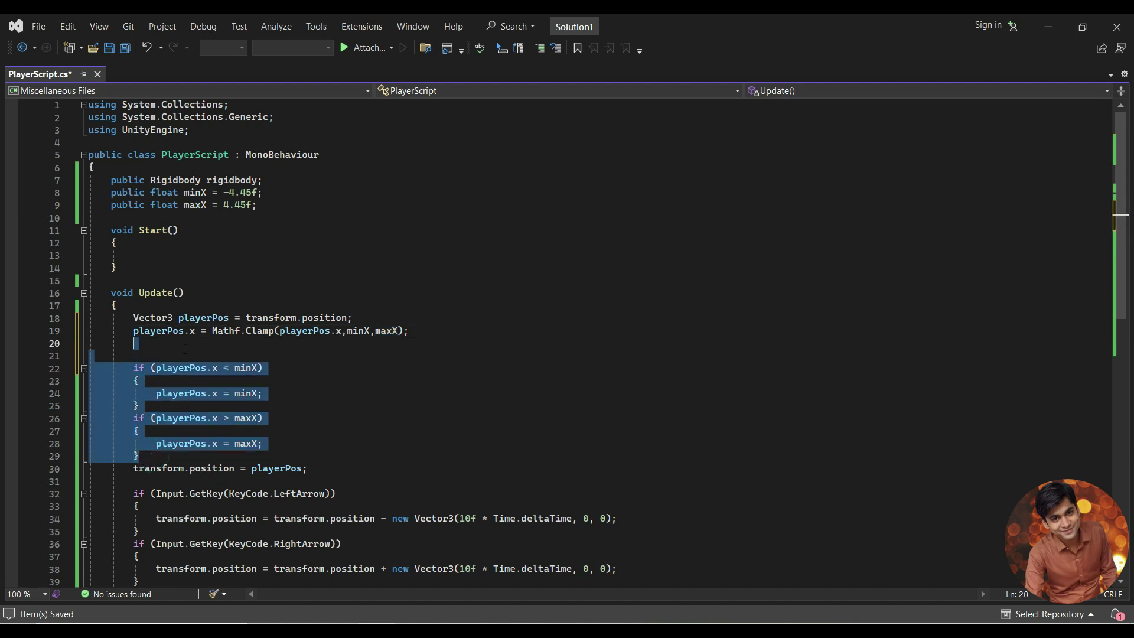
key(Delete)
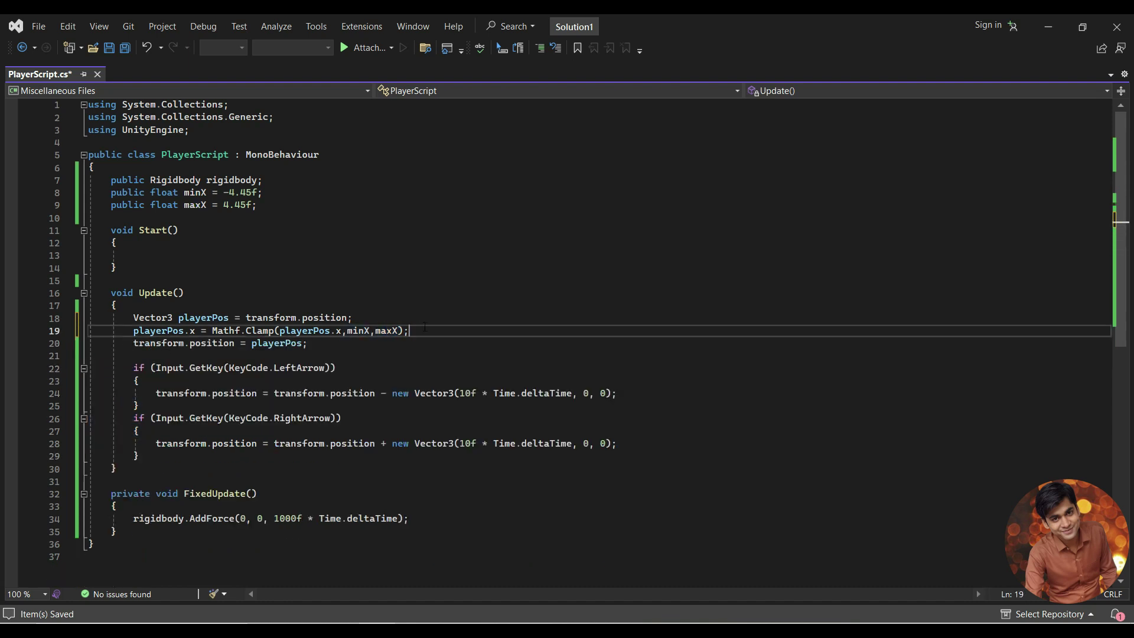
click(368, 347)
click(368, 349)
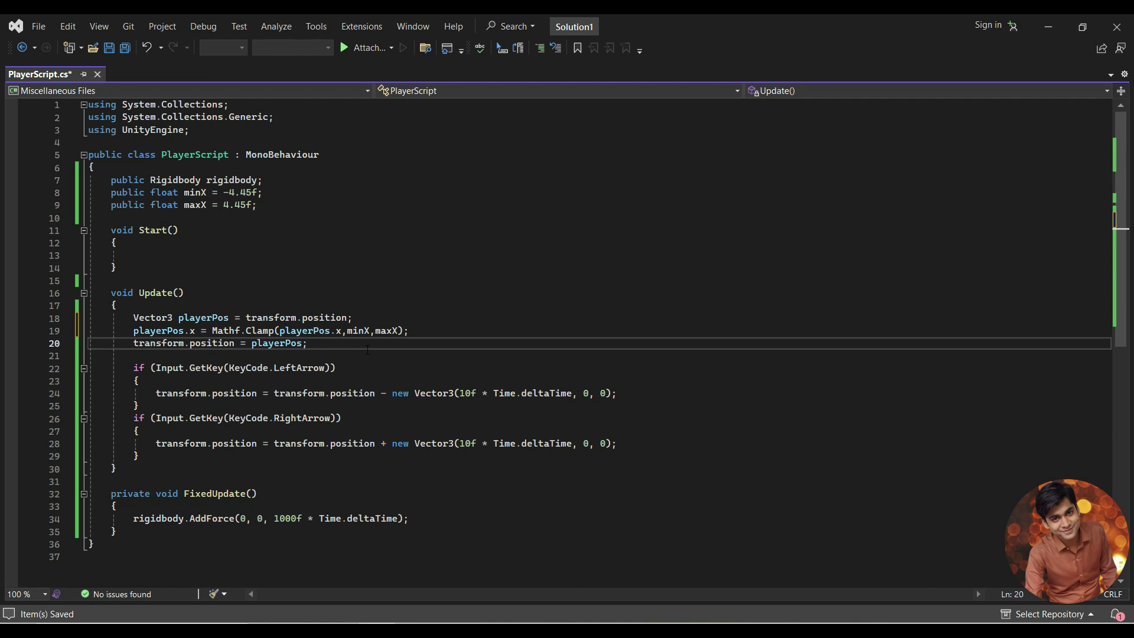
key(ctrl+s)
- Play-test the Mathf.Clamp version twice, steering the red cube right and left with D and A
key(alt+Tab)
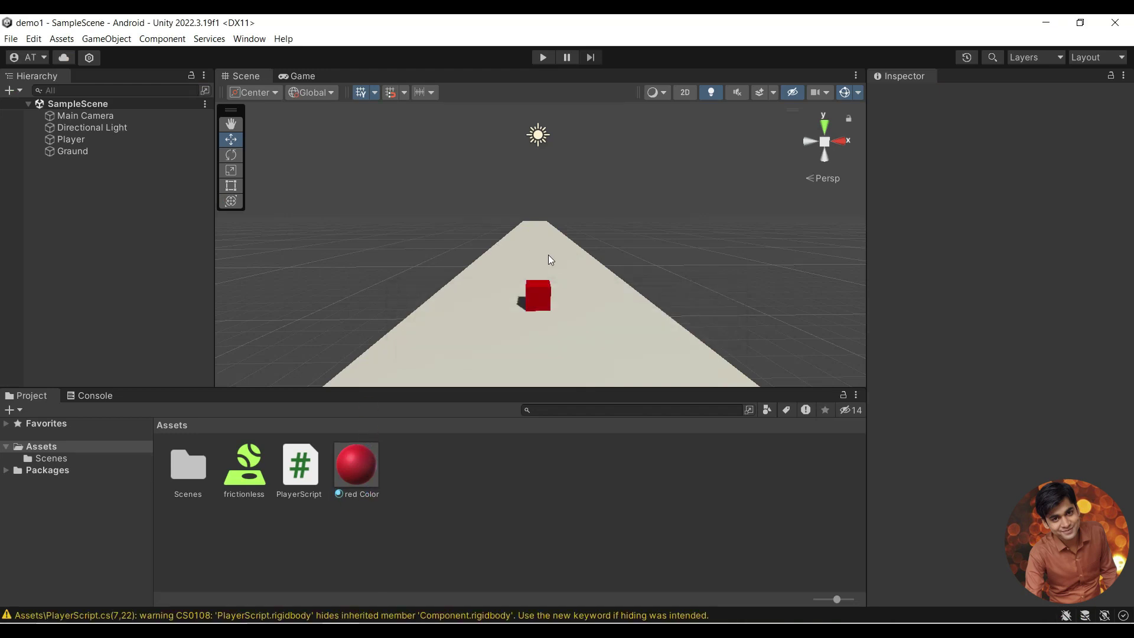
click(542, 57)
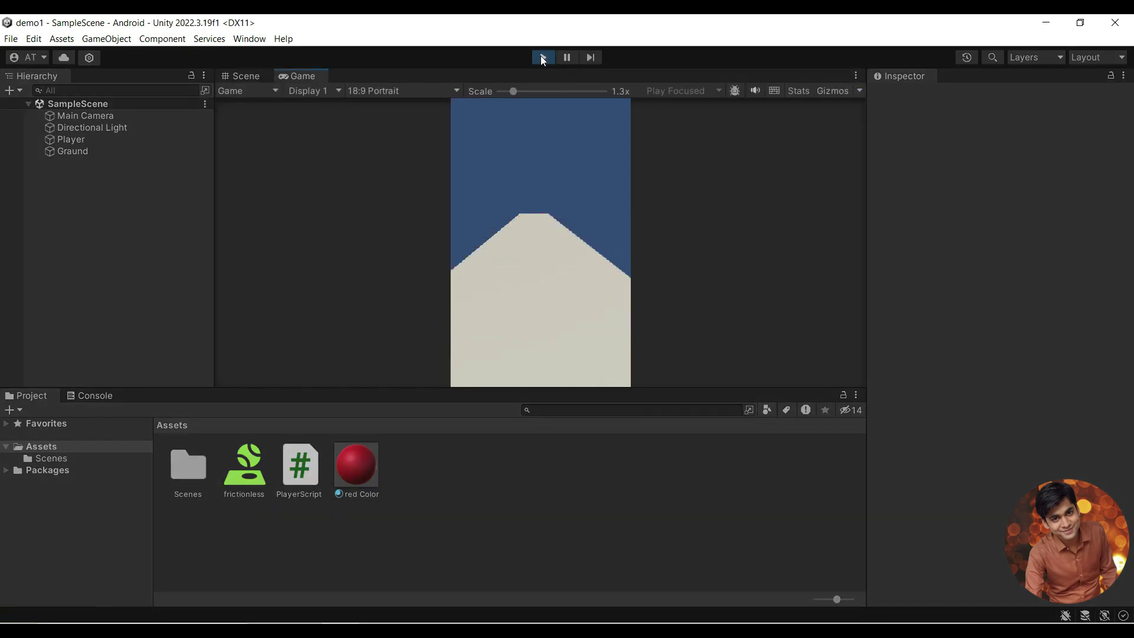
click(541, 57)
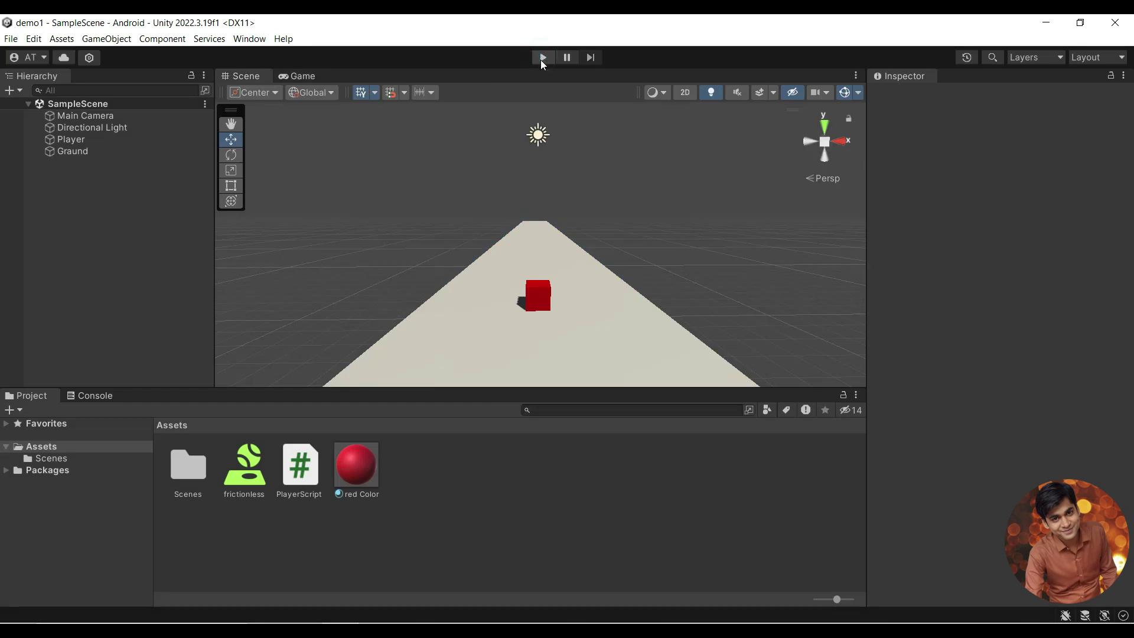
click(542, 59)
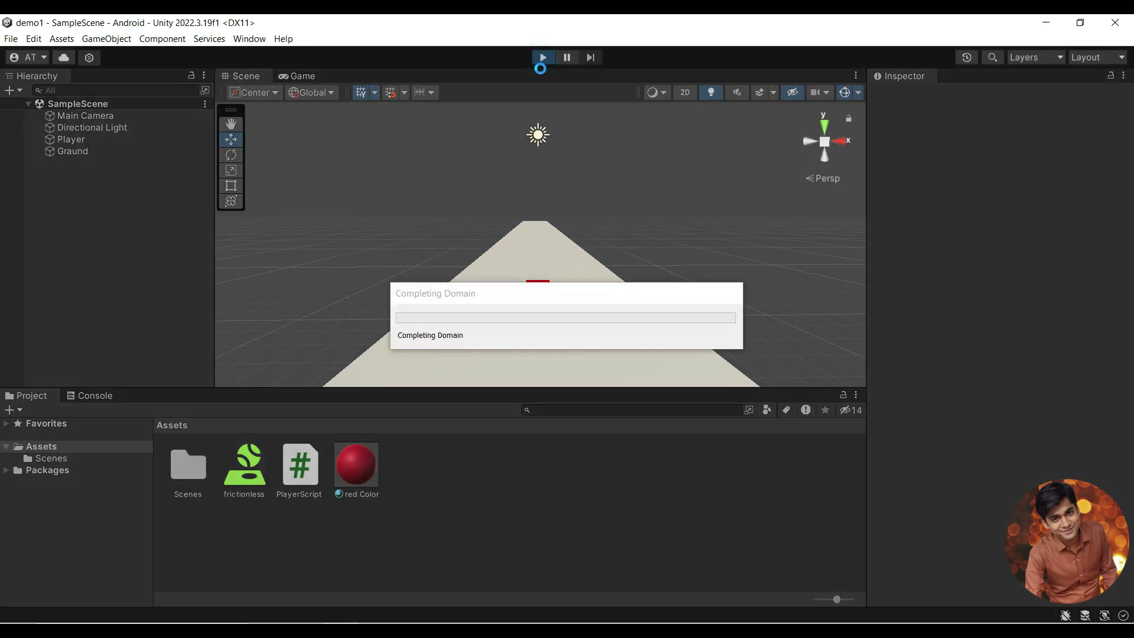
key(d)
key(a)
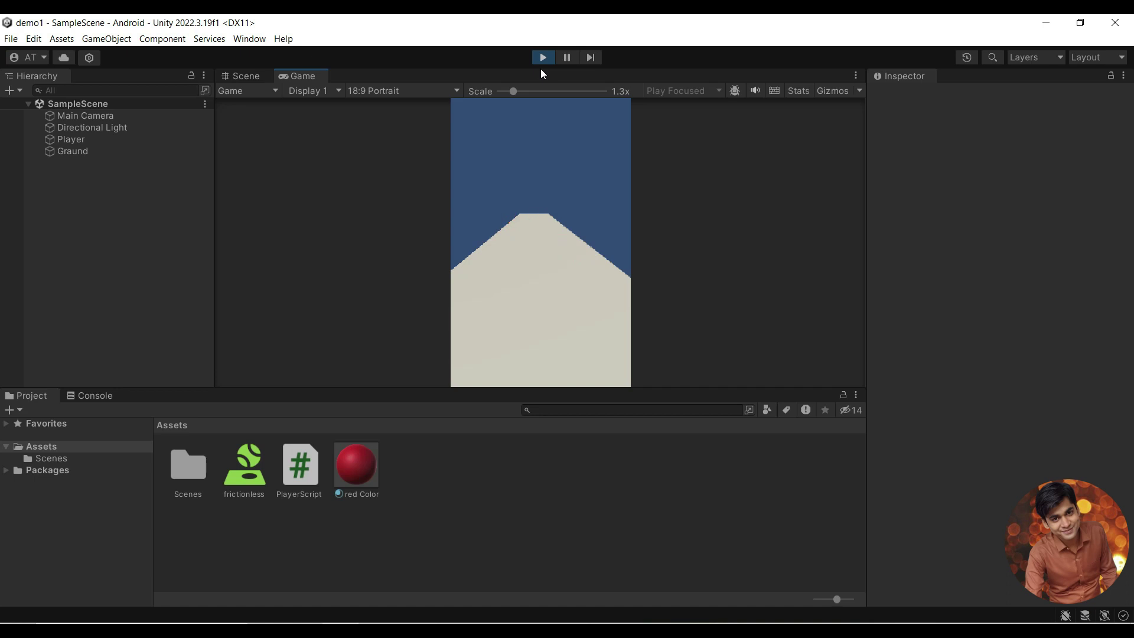
click(541, 58)
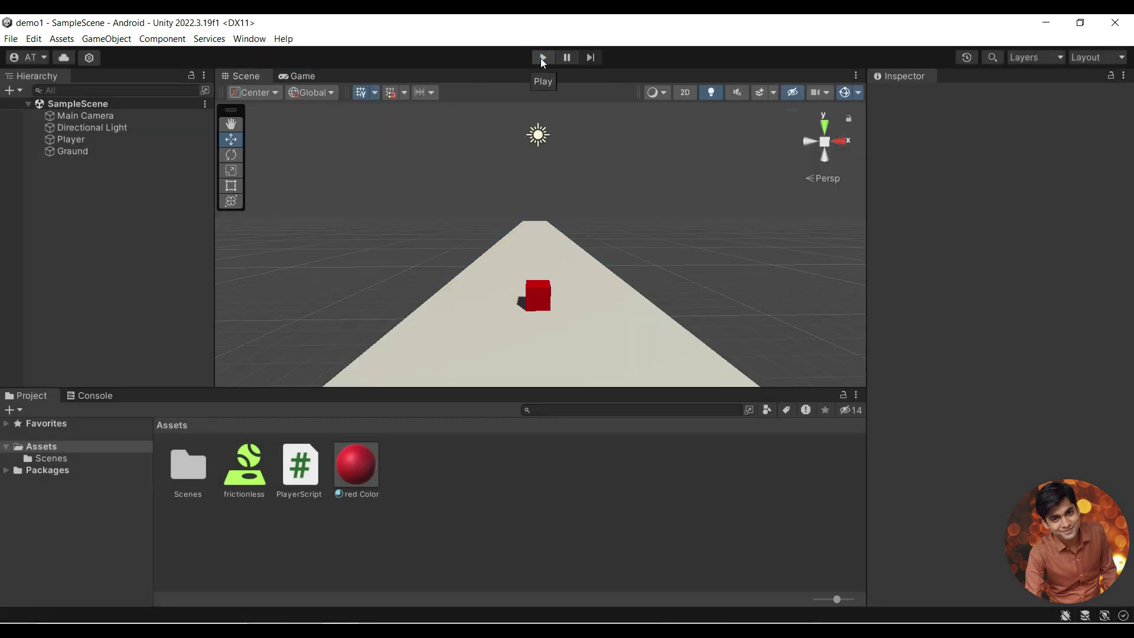